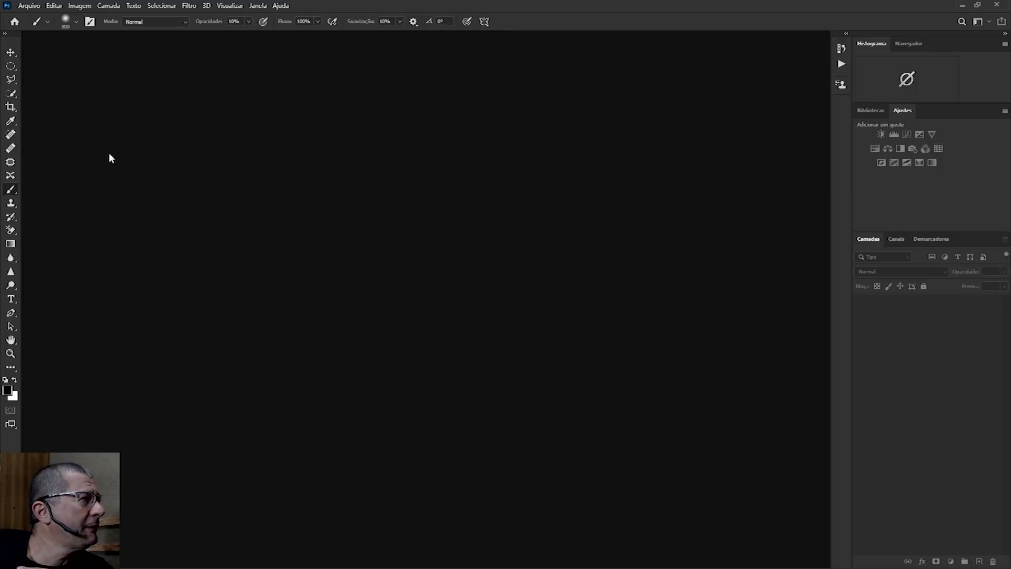
- Open the raw photo Edi_Live_01.dng from the Imagens folder for raw development
click(29, 6)
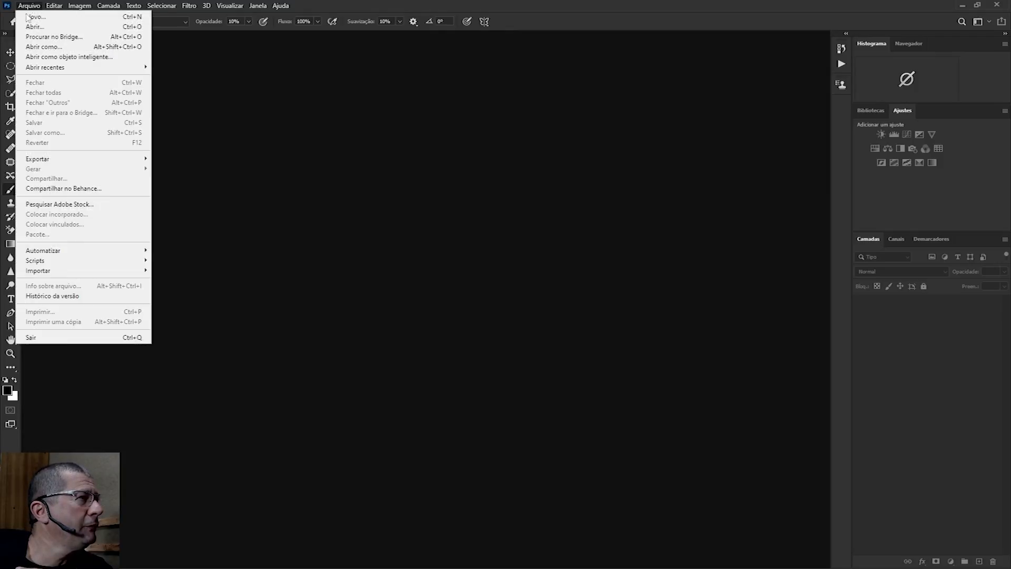
click(35, 26)
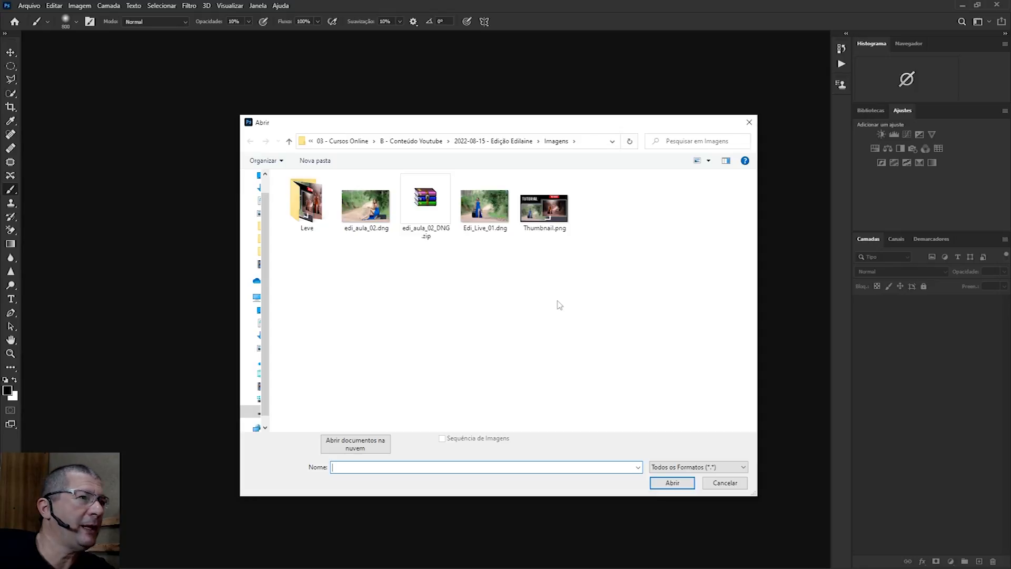
click(491, 211)
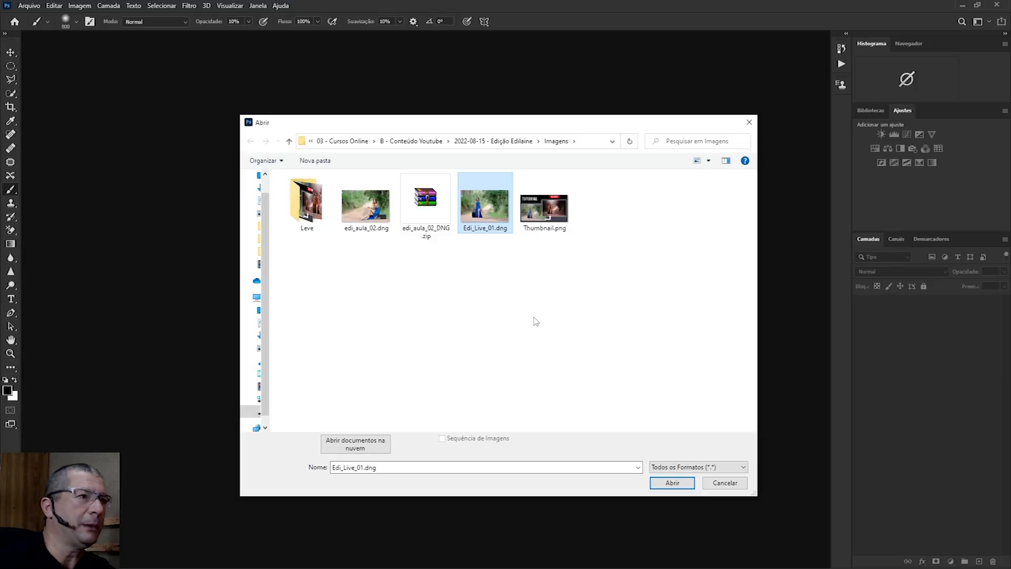
click(666, 483)
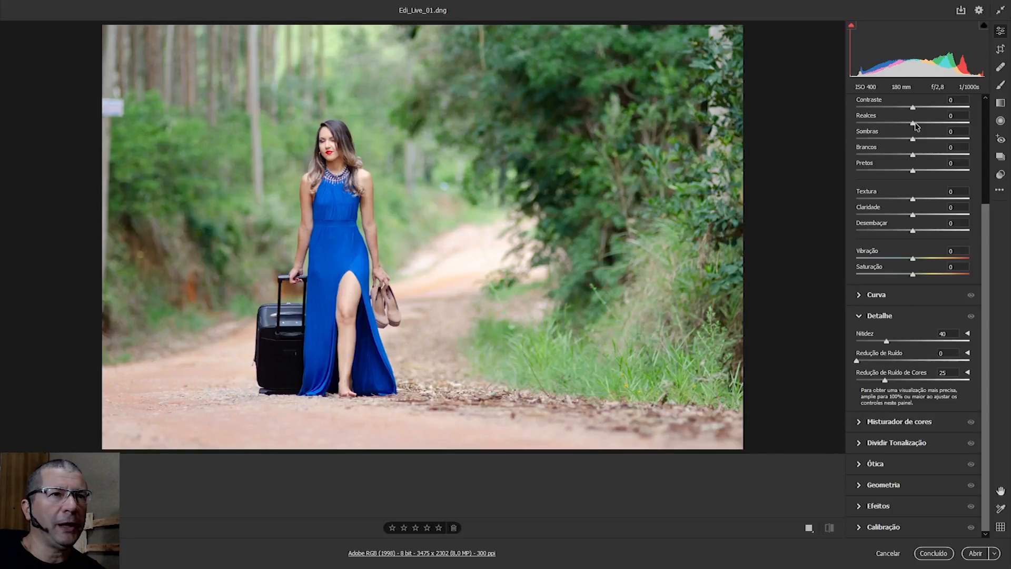
- Set the photo's Realces to -100, Sombras to +100, Brancos to -25 and Pretos to +28
drag(913, 125, 836, 128)
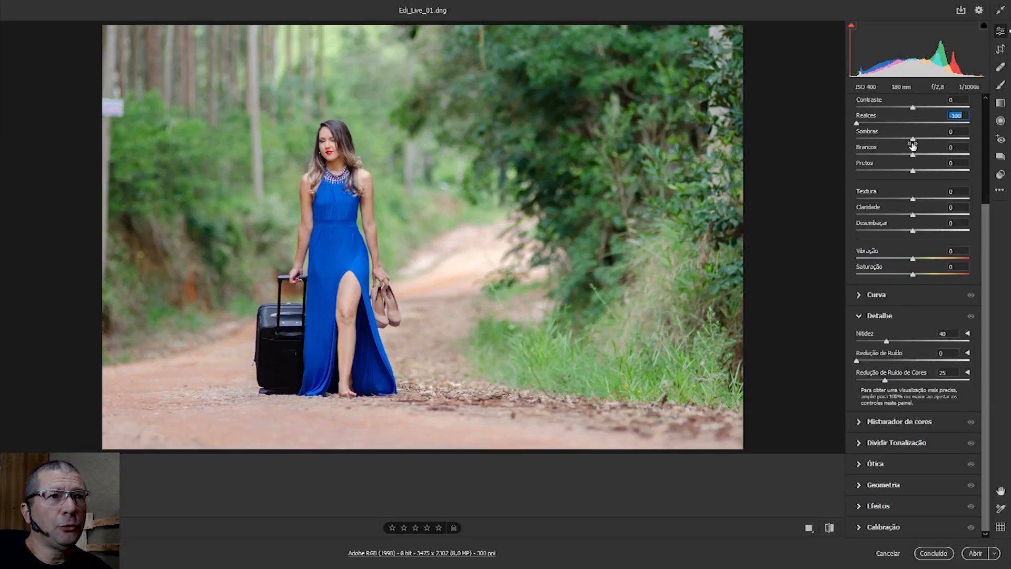
drag(912, 145, 983, 149)
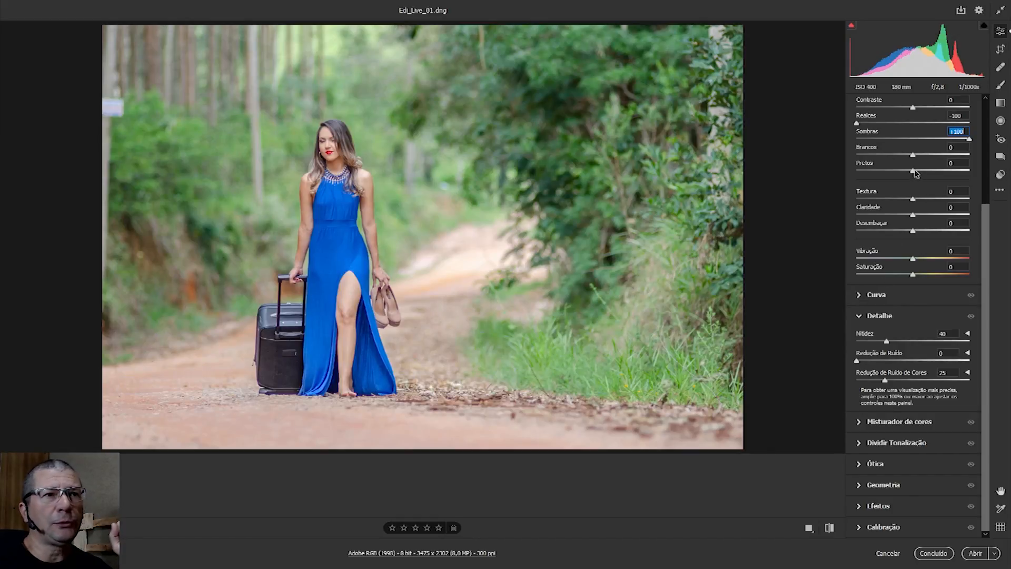
key(Tab)
key(Tab)
drag(915, 175, 899, 157)
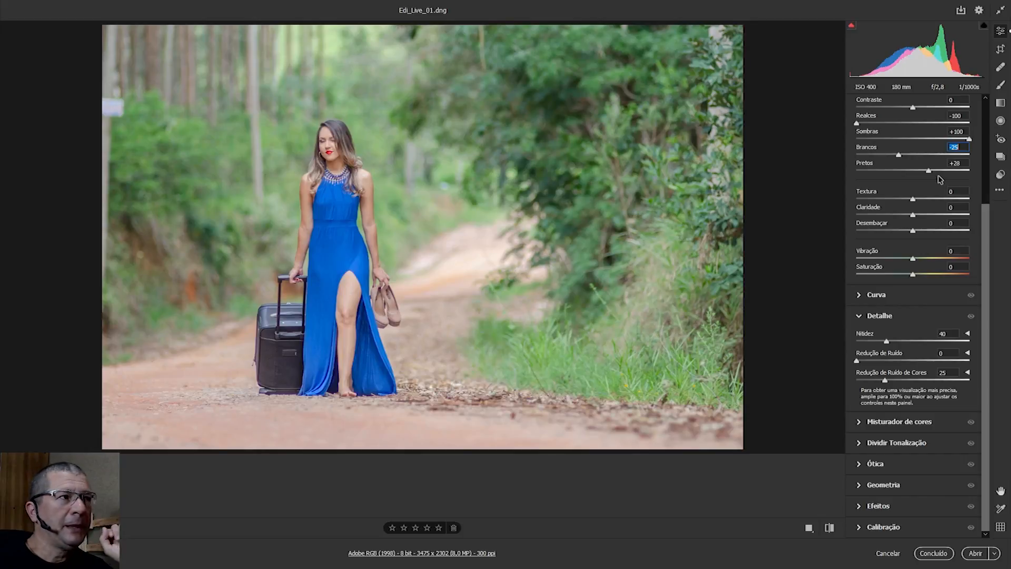
- Lower the photo's Saturação to -20
click(960, 266)
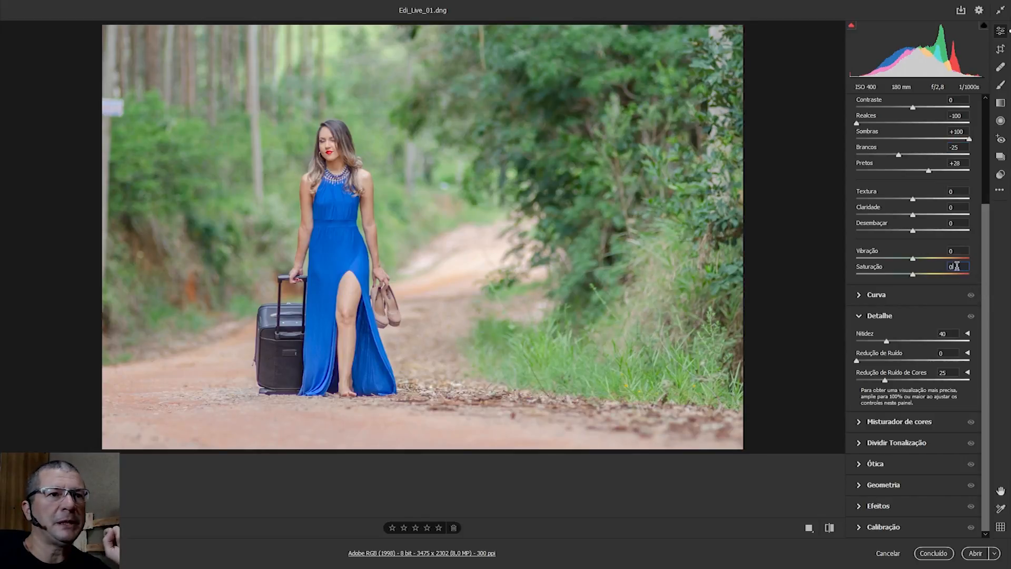
text(-20)
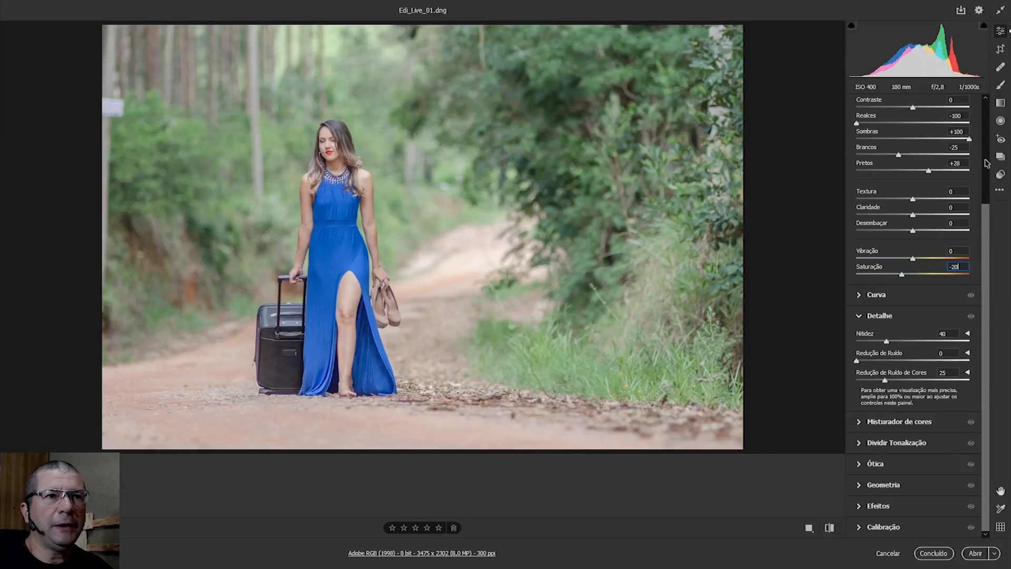
scroll(986, 163, up, 5)
scroll(897, 316, down, 5)
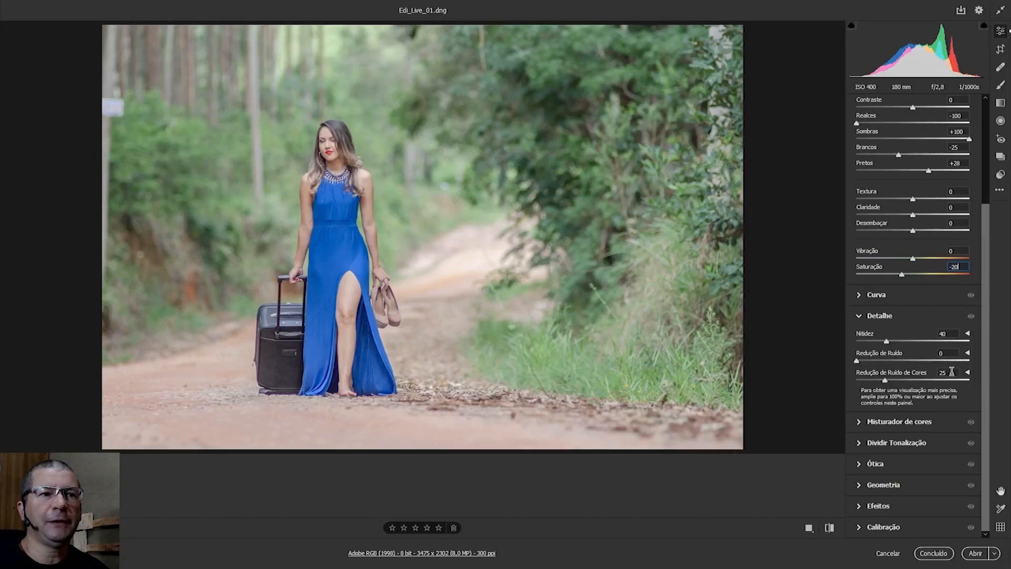
- Set the Redução de Ruído in the Detalhe settings to 30 while checking the woman's face up close
click(947, 353)
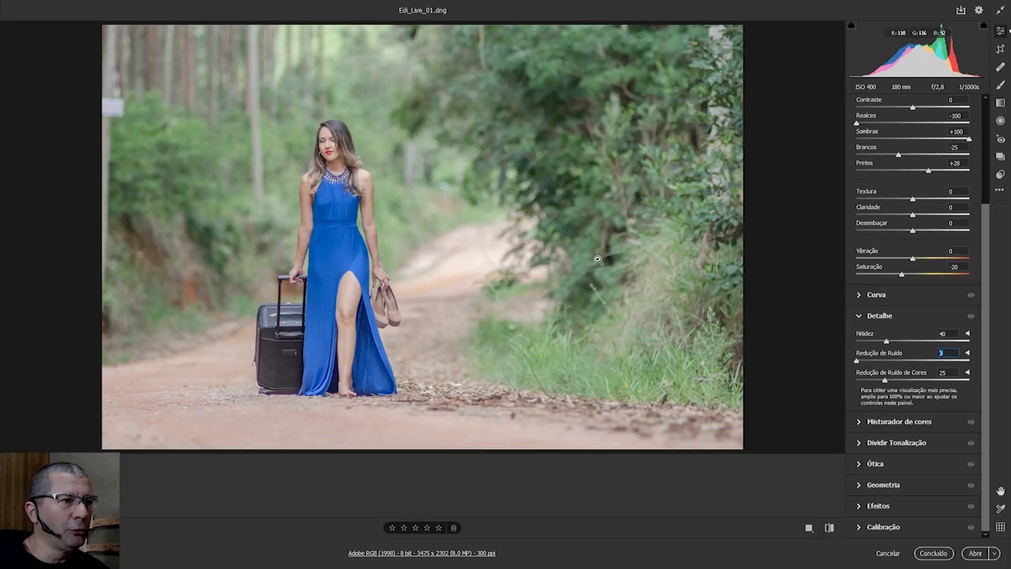
click(327, 147)
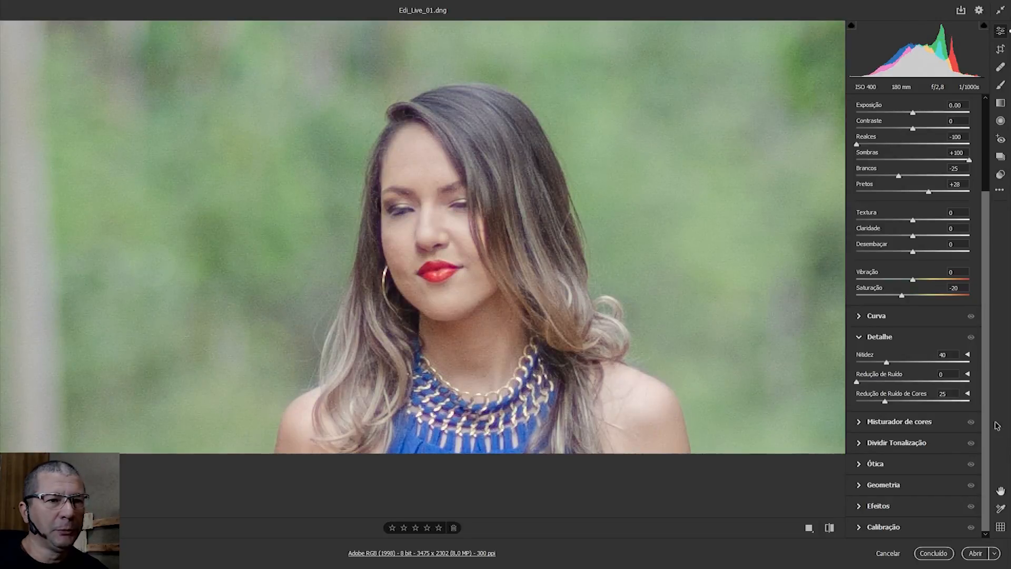
click(949, 374)
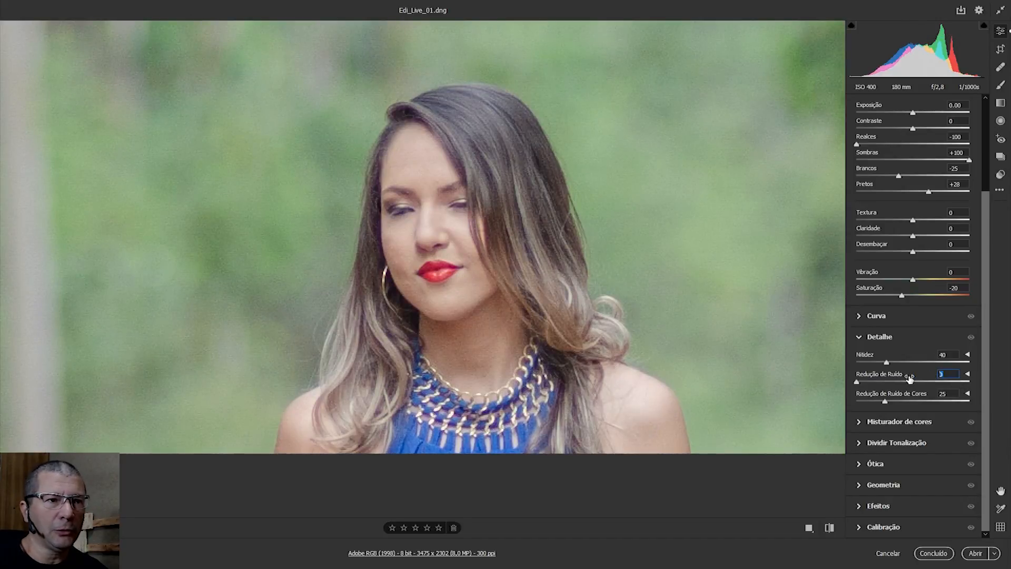
text(30)
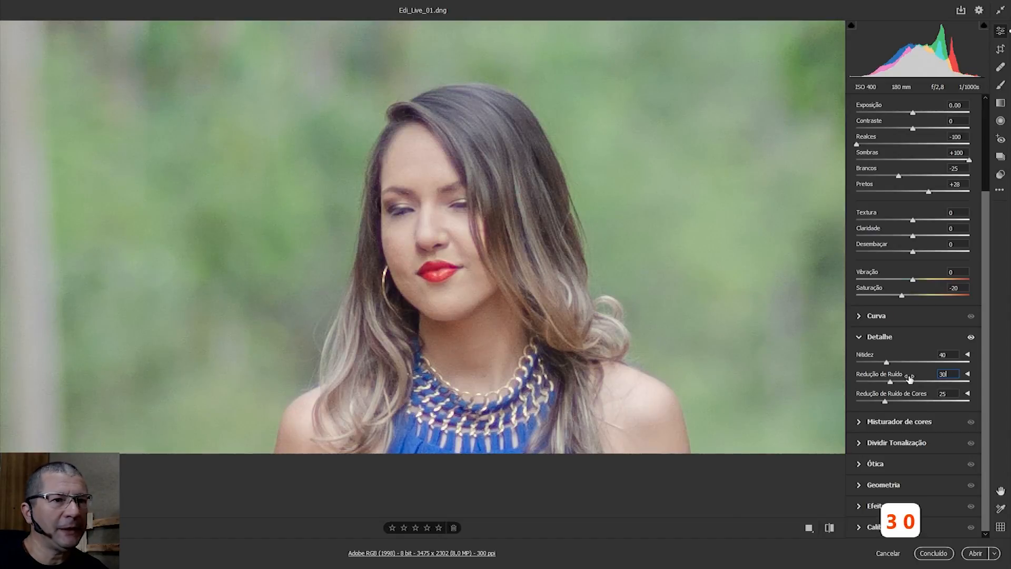
key(Return)
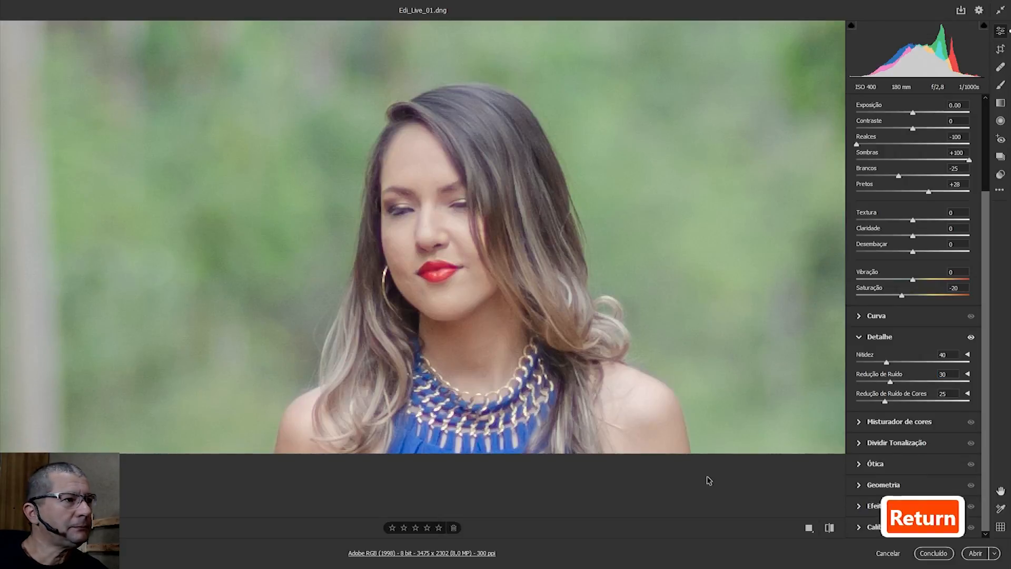
click(476, 197)
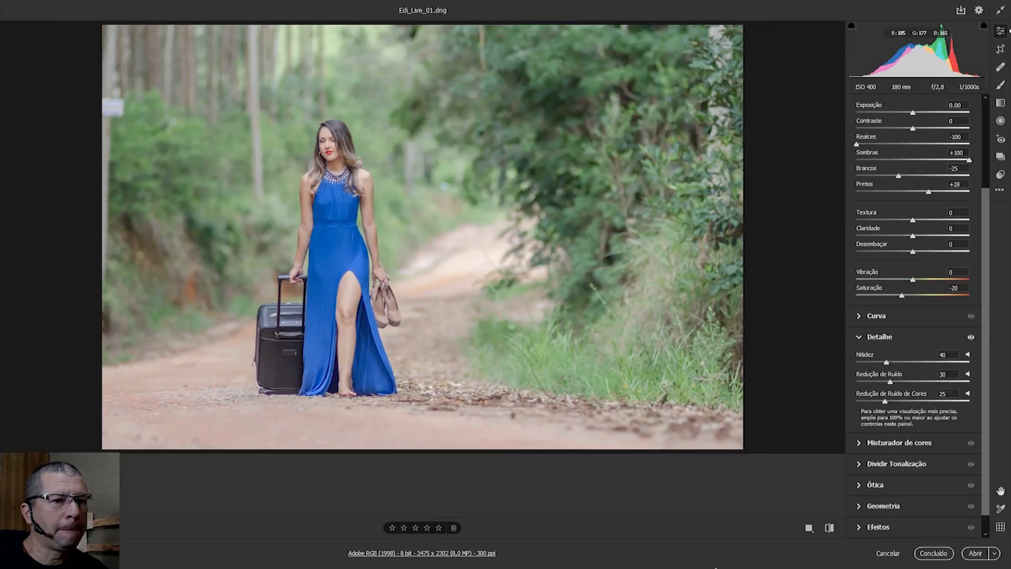
- Open the developed photo for editing, discarding its embedded colour profile, and duplicate the background layer
click(976, 554)
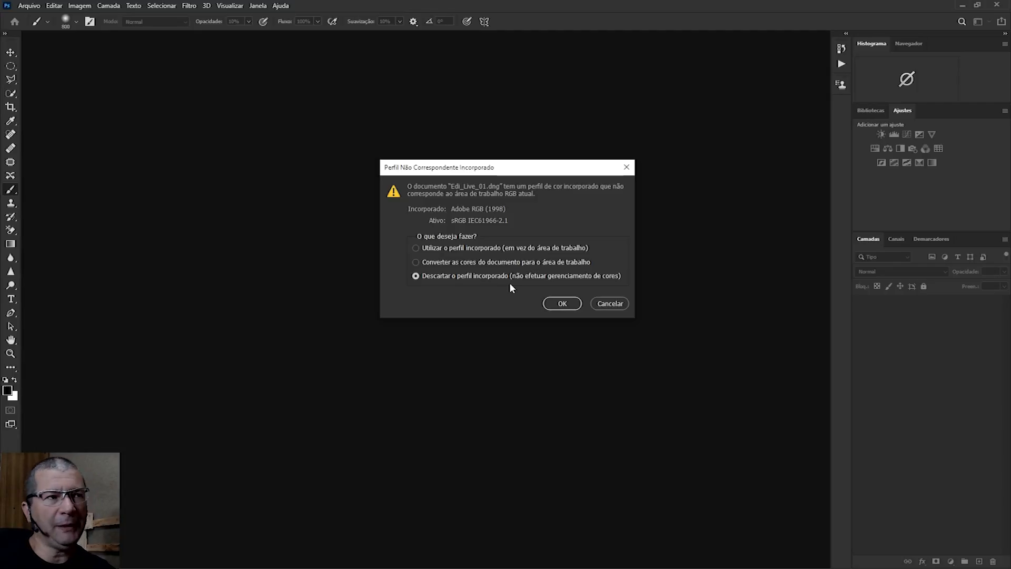
click(565, 302)
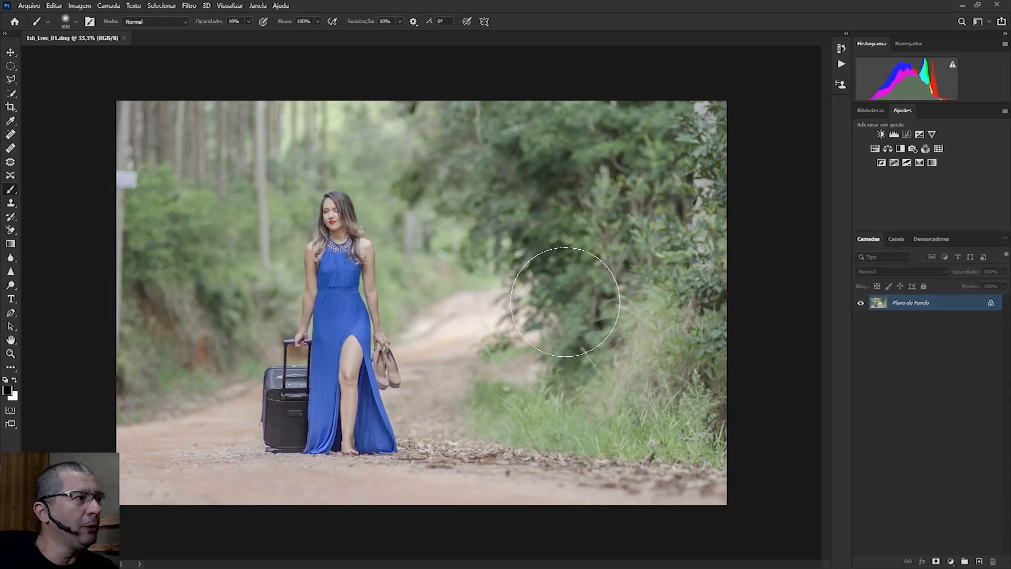
click(10, 52)
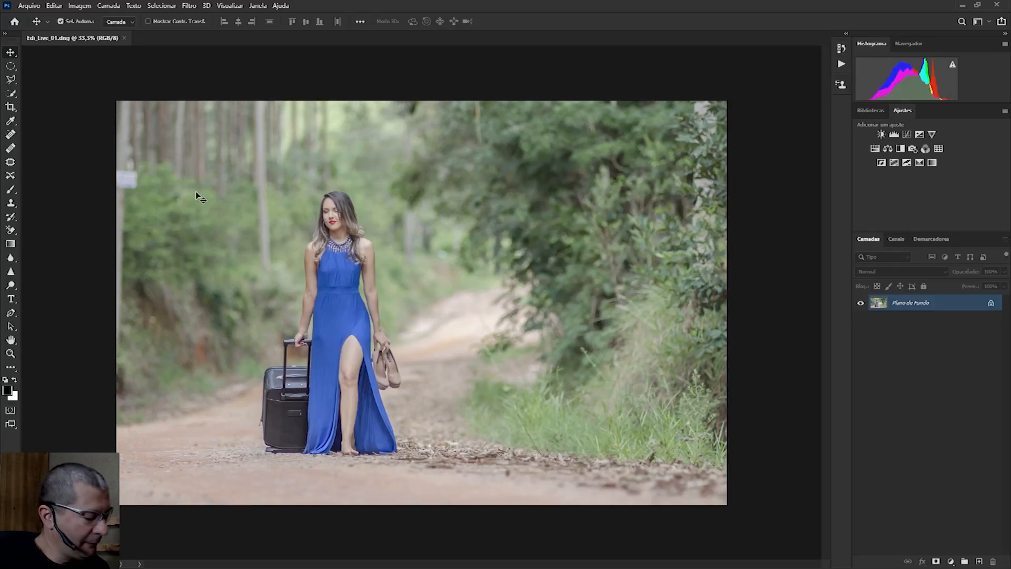
key(ctrl)
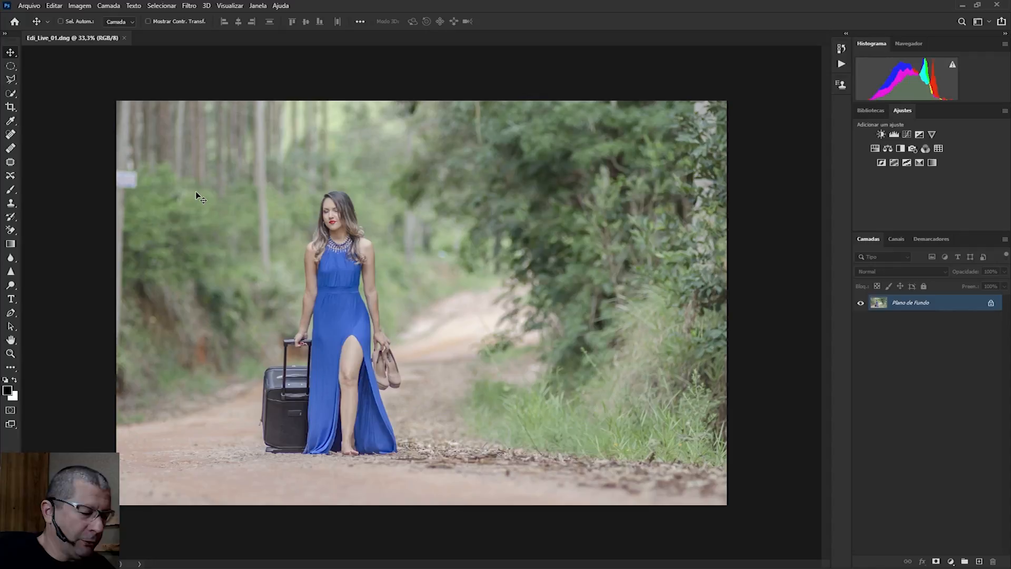
key(ctrl+j)
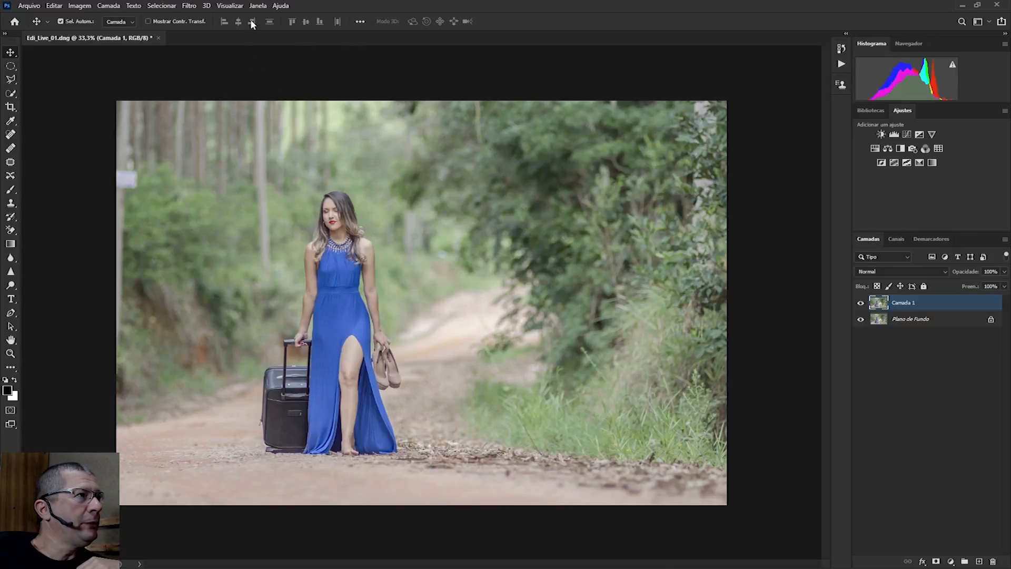
- Switch the workspace to Essenciais (Padrão)
click(260, 7)
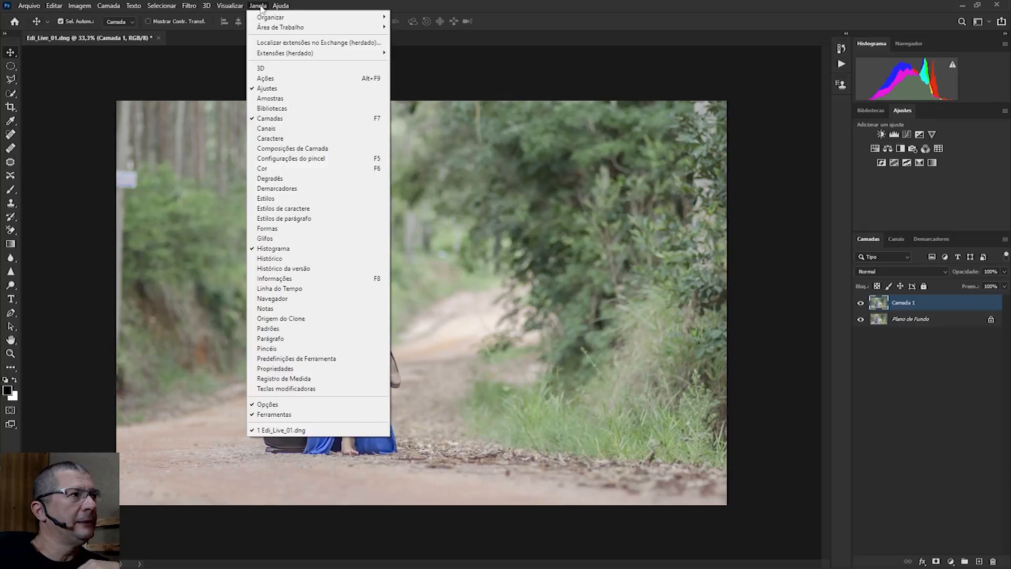
mouse_move(274, 31)
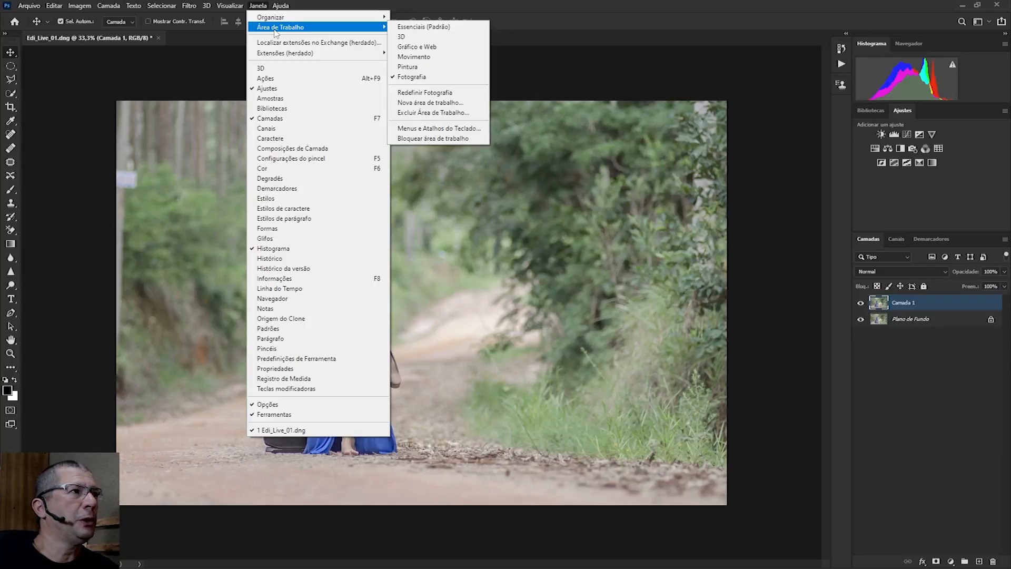
click(447, 27)
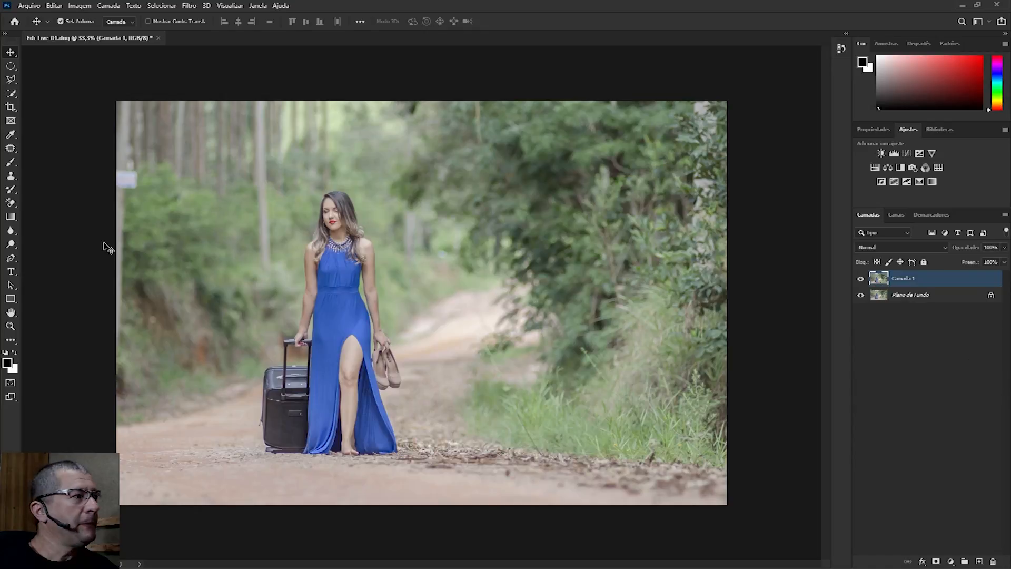
- Activate the Patch tool (Ferramenta Correção) and set the workspace to Fotografia
click(13, 149)
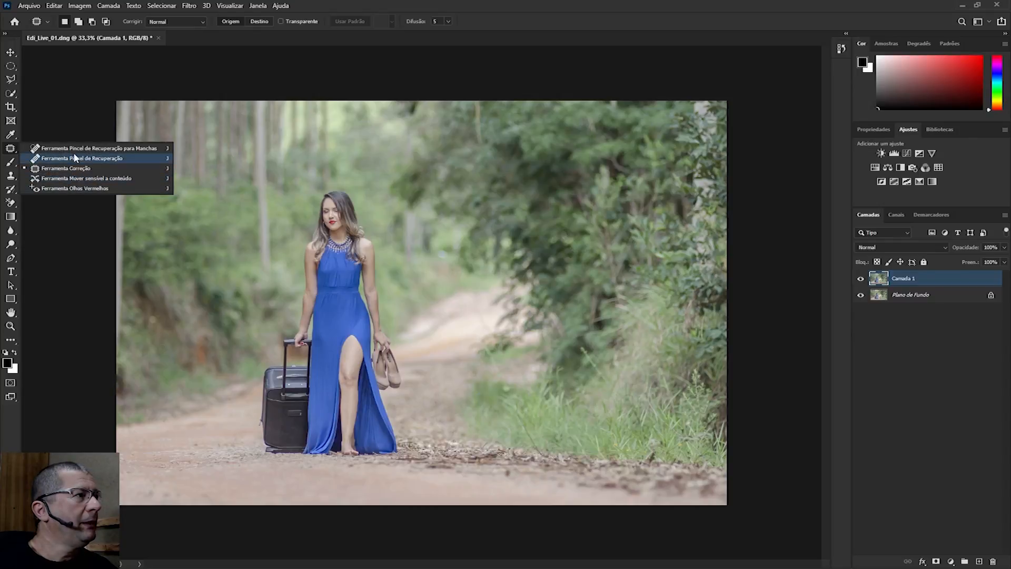
click(71, 169)
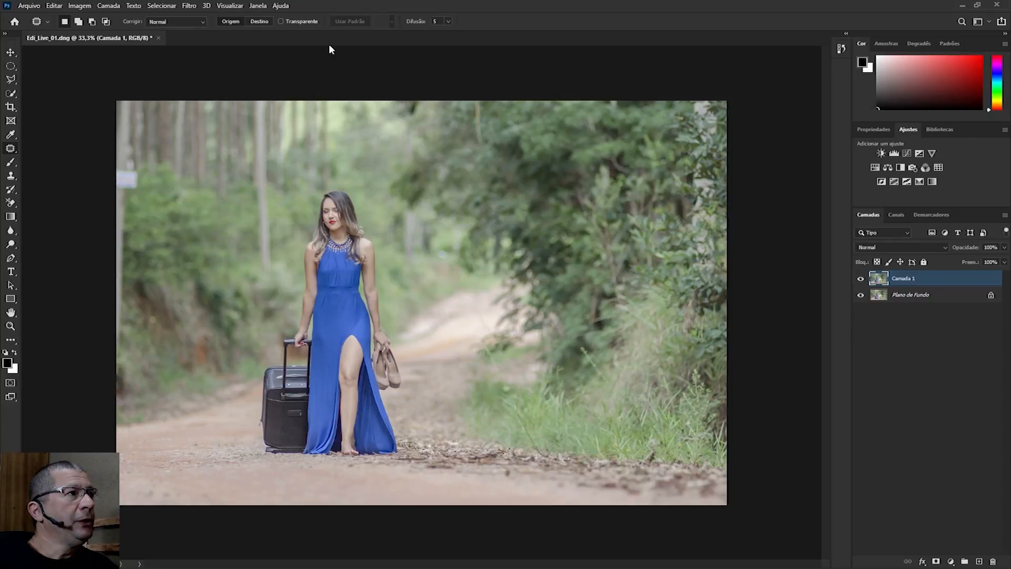
click(258, 6)
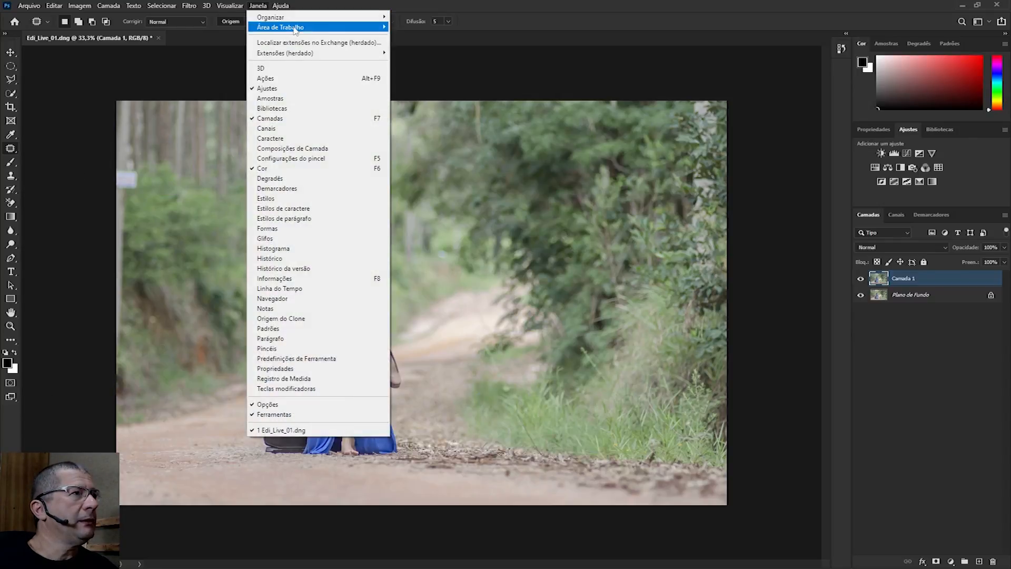
mouse_move(318, 29)
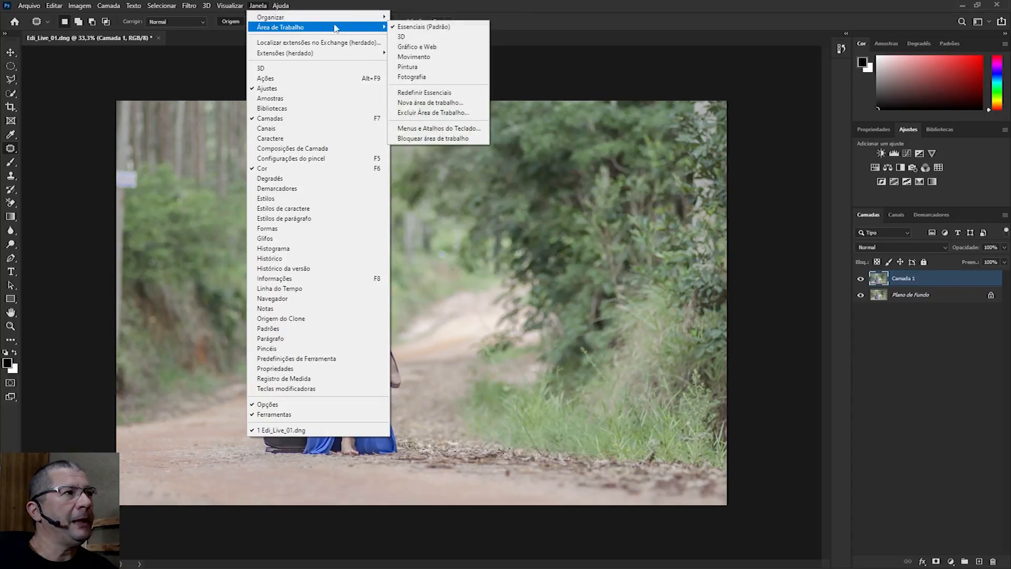
click(432, 78)
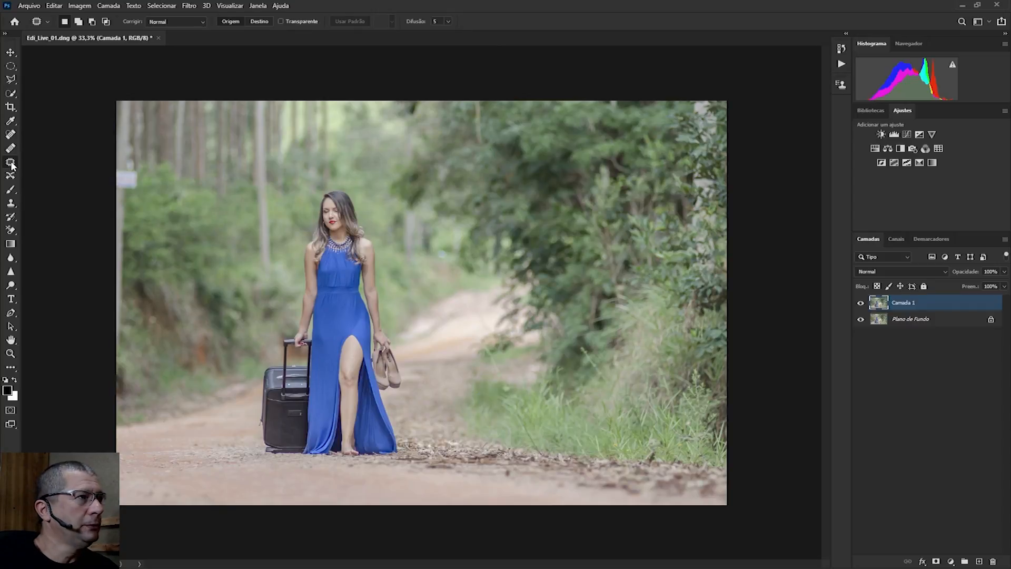
- Patch out the pole with the sign at the photo's left edge using the neighbouring trees and foliage
mouse_move(135, 91)
mouse_down()
mouse_move(140, 257)
mouse_move(118, 378)
mouse_move(105, 376)
mouse_move(98, 331)
mouse_move(85, 100)
mouse_up()
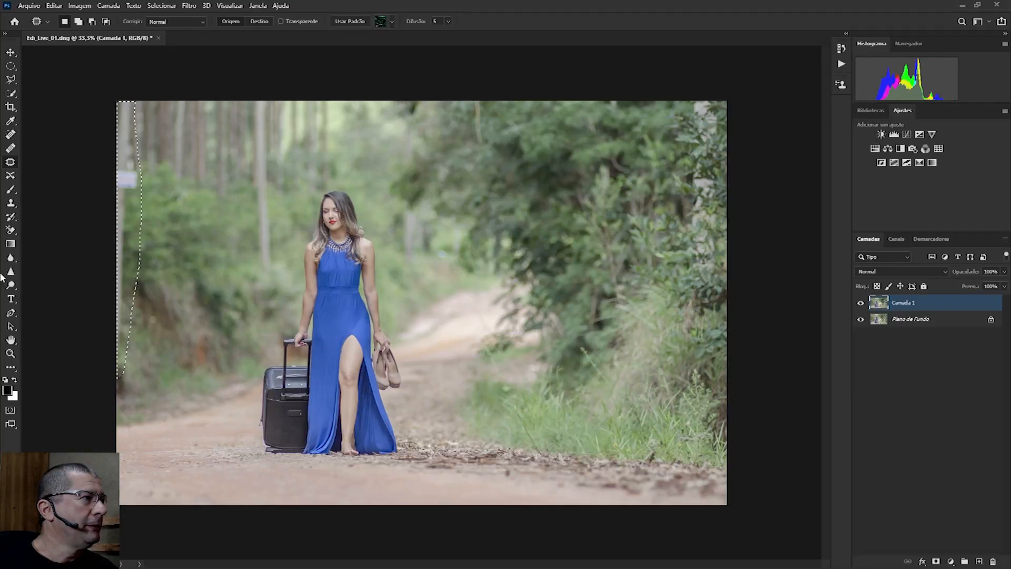
drag(135, 243, 165, 243)
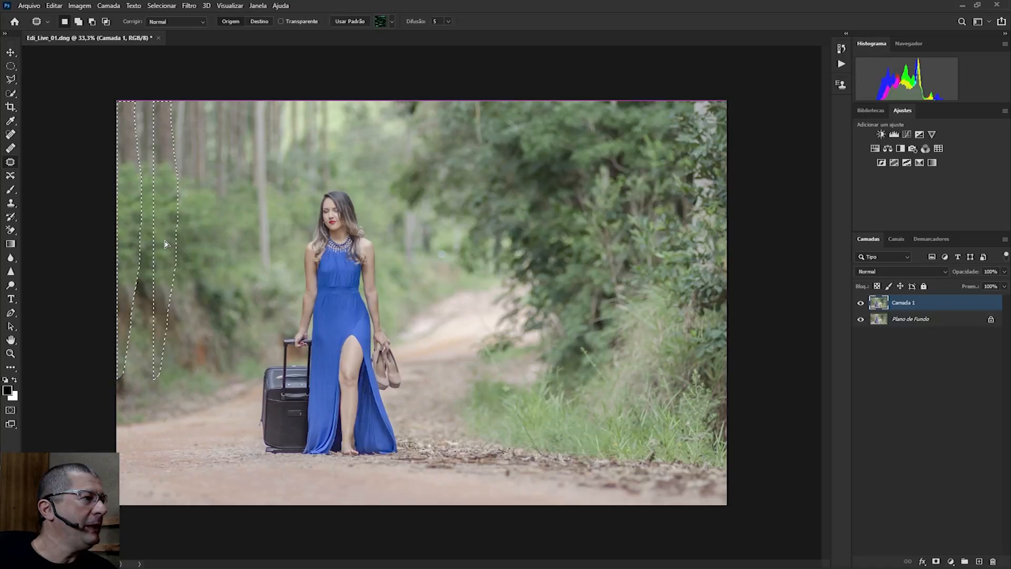
drag(165, 244, 165, 244)
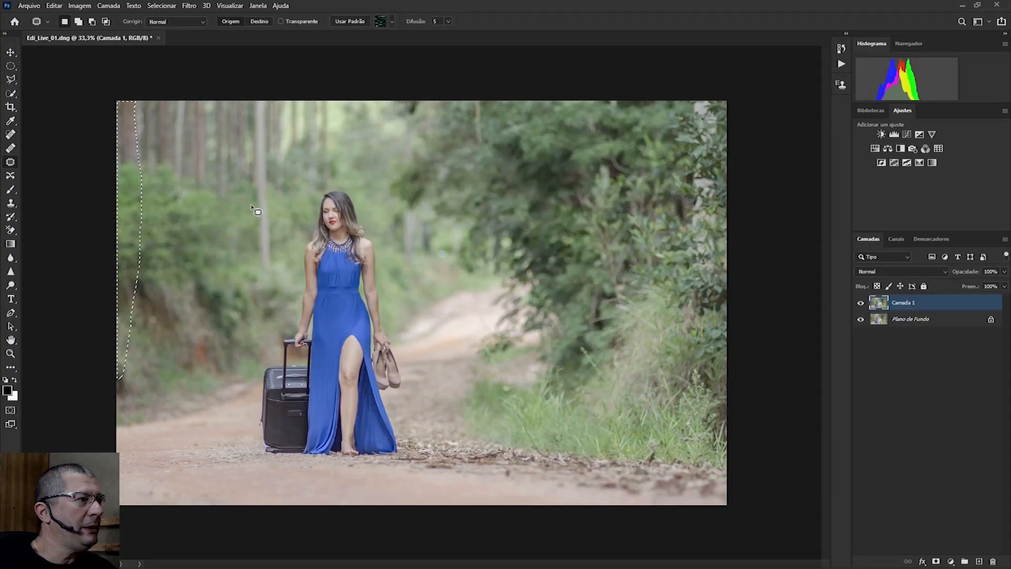
- Patch out the pale trunk left of the woman's head with the adjacent forest area and clear the selection
mouse_move(251, 200)
mouse_down()
mouse_move(253, 287)
mouse_move(276, 287)
mouse_move(277, 107)
mouse_move(274, 95)
mouse_move(243, 93)
mouse_up()
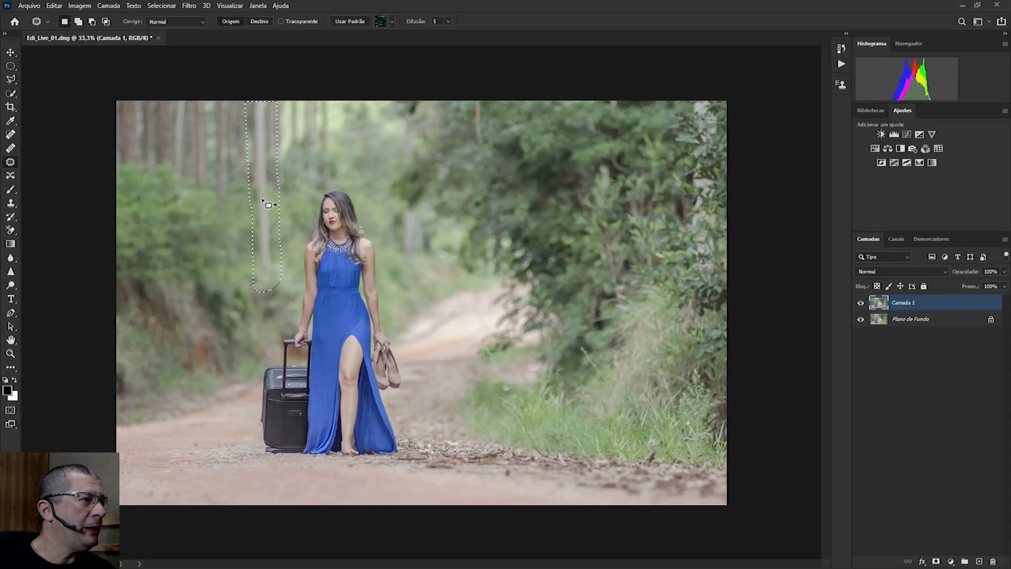
drag(264, 200, 217, 201)
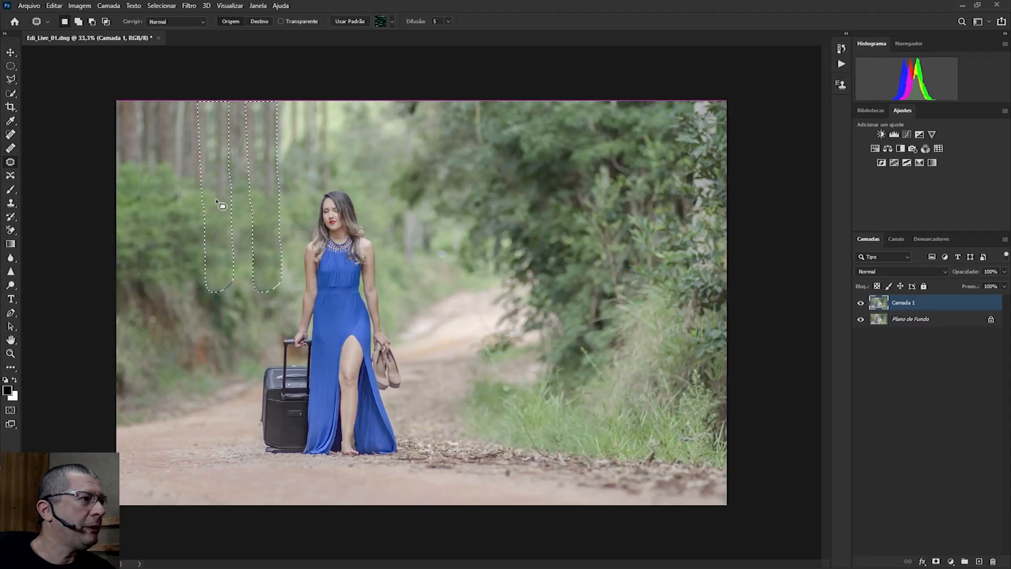
key(ctrl+d)
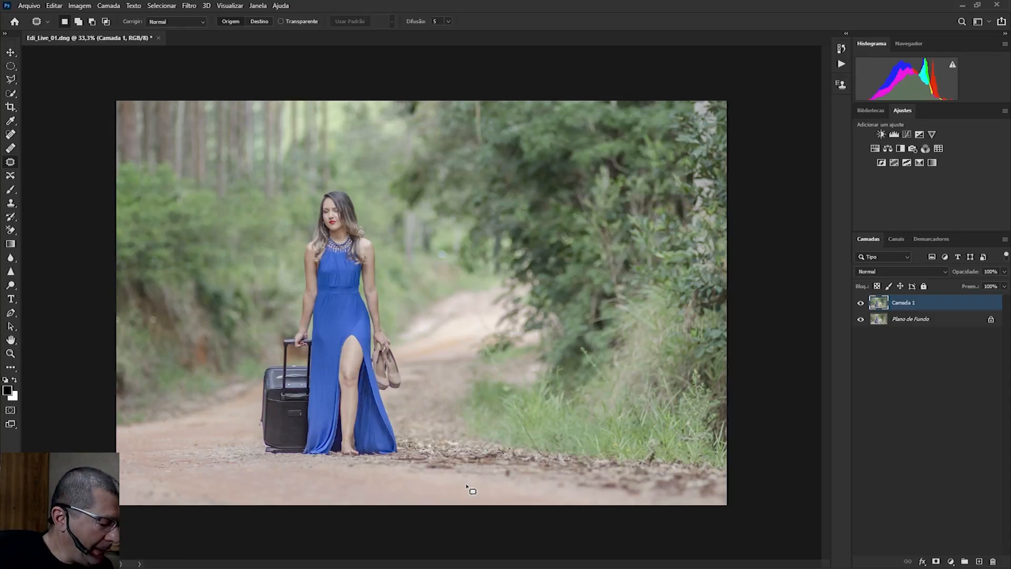
- Merge the retouched layer Camada 1 down into the background layer
key(ctrl+e)
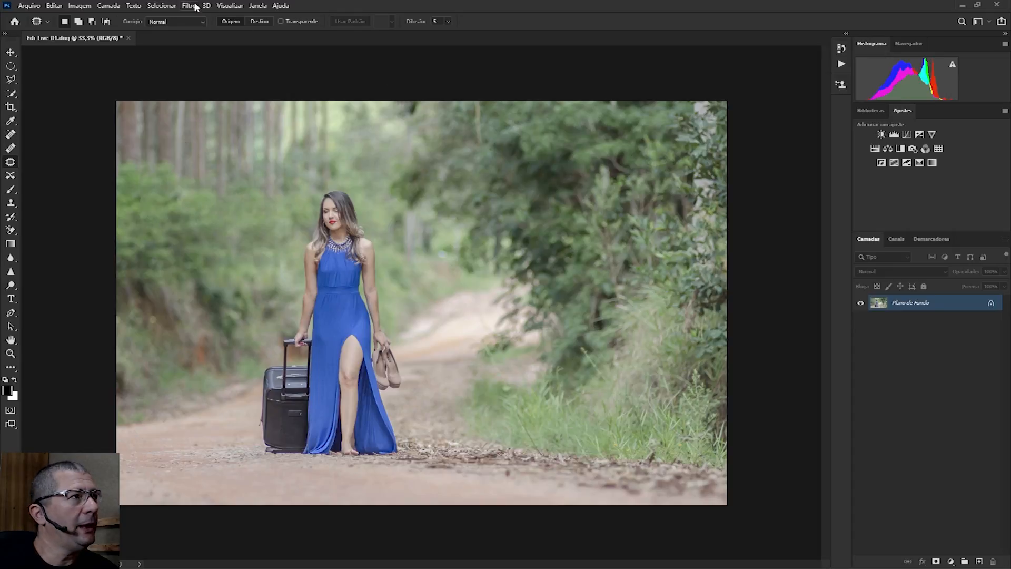
click(258, 6)
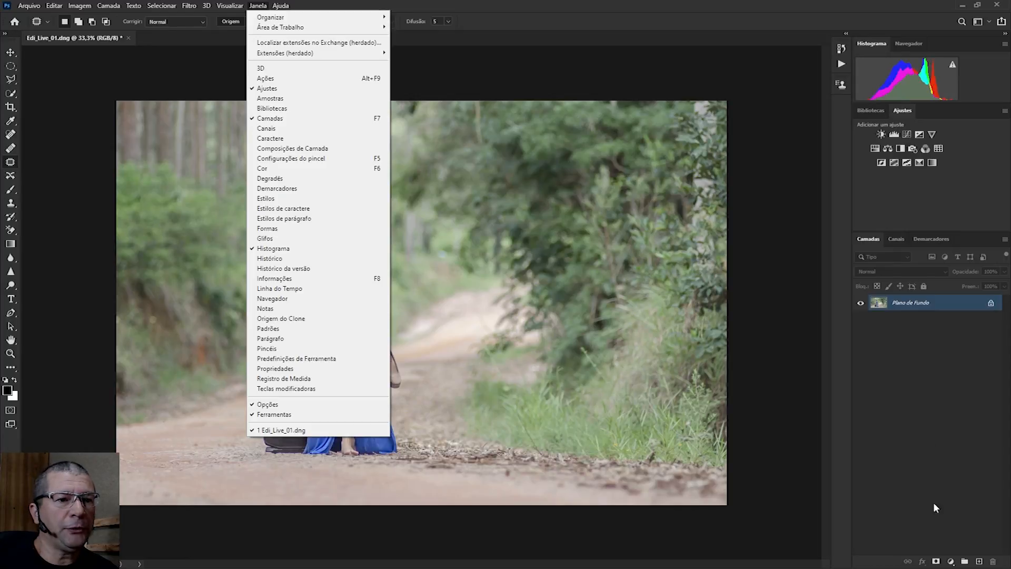
click(931, 478)
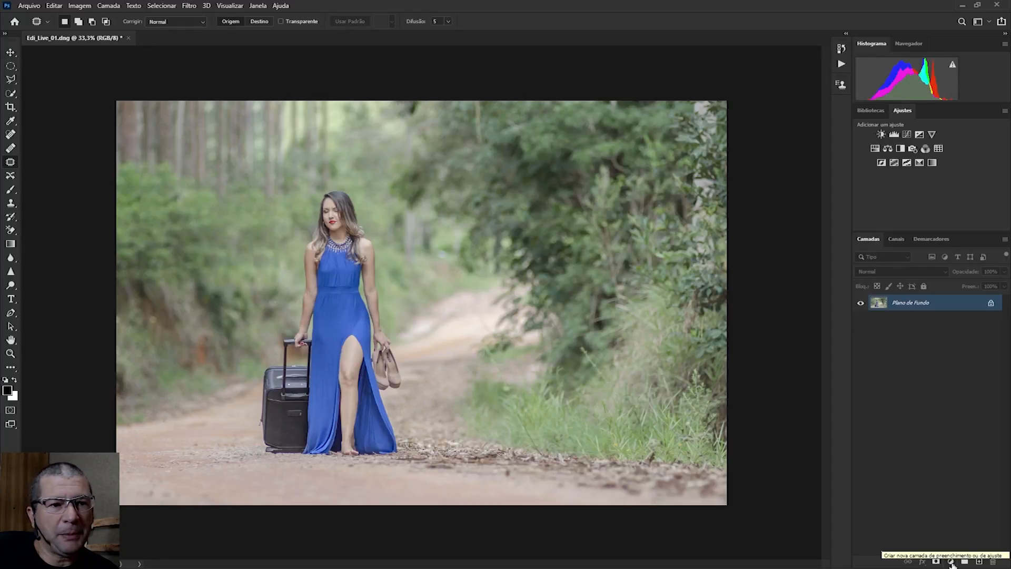
click(952, 562)
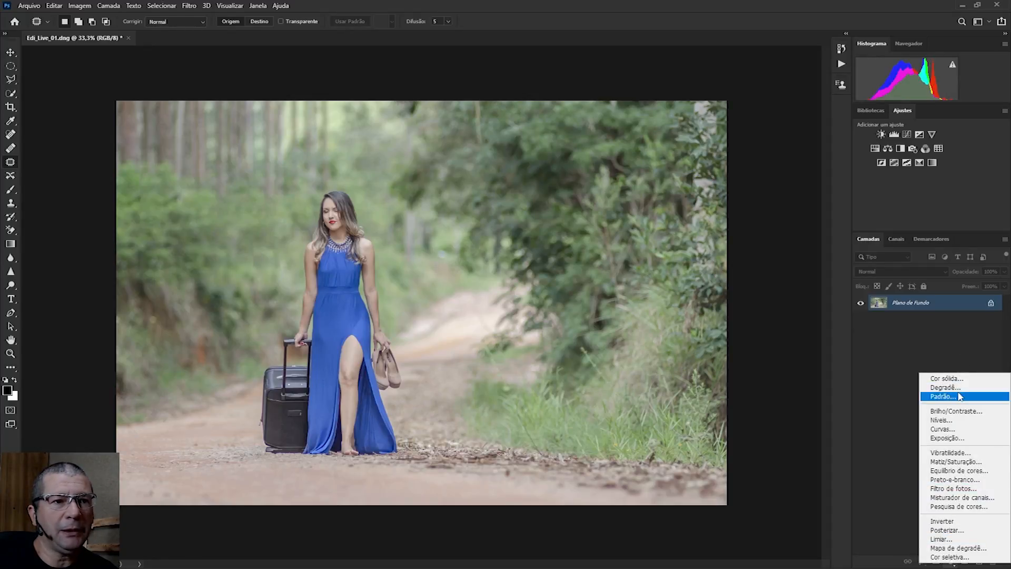
click(892, 394)
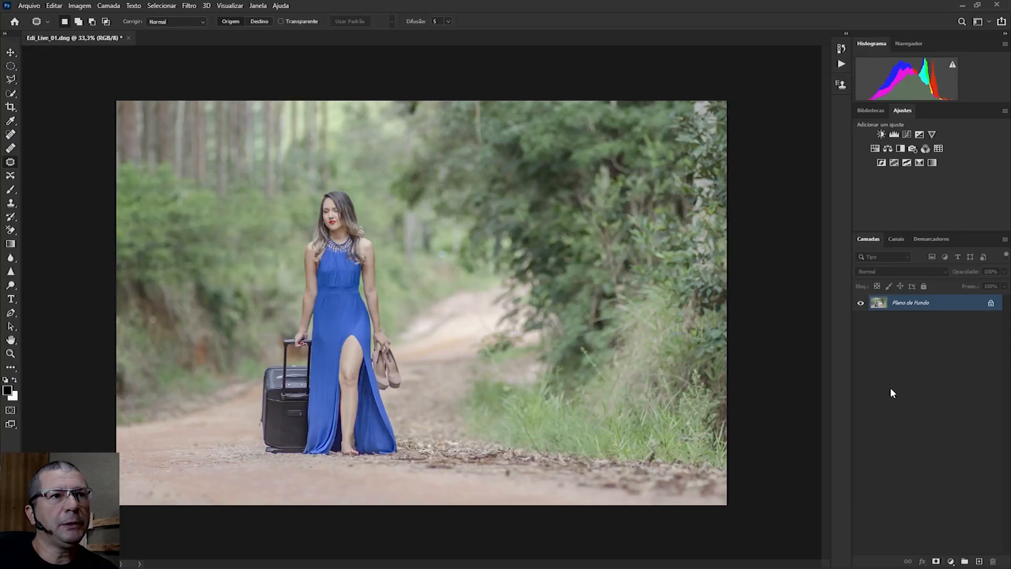
- Add a Gradient Map (Mapa de Degradê) adjustment layer above the background and open its gradient for editing
click(932, 163)
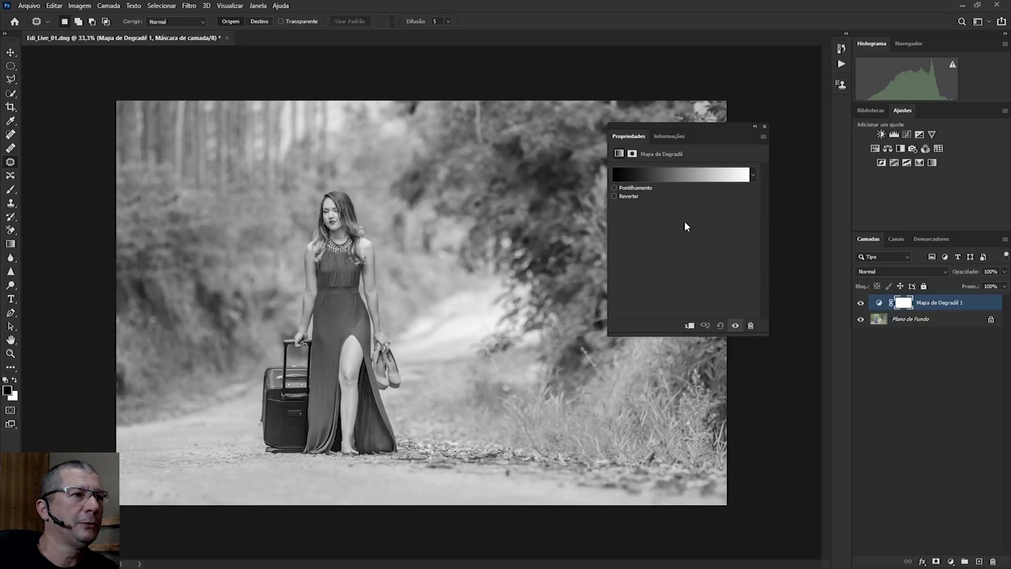
click(705, 182)
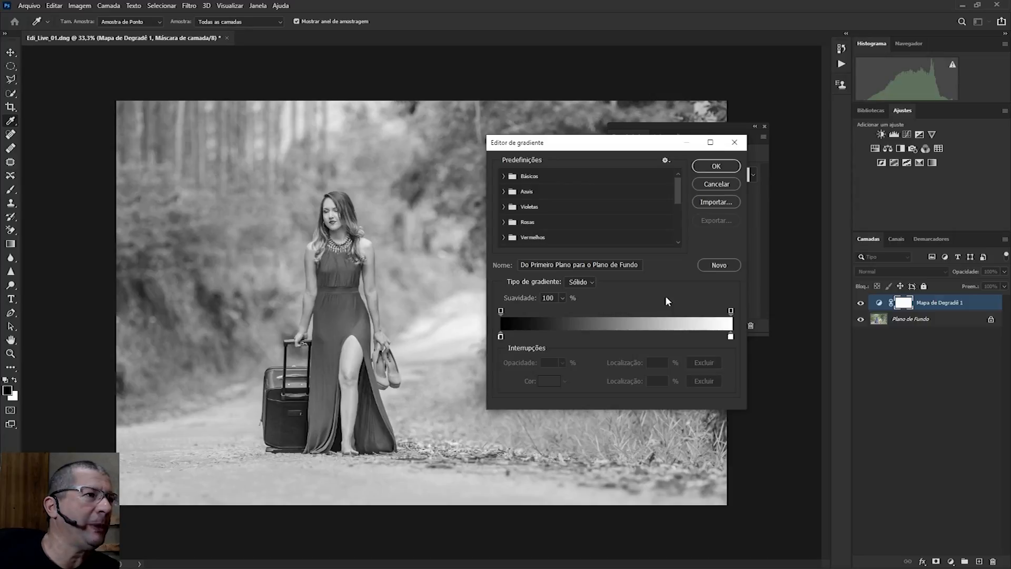
- Examine the gradient presets in the Básicos, Azuis and Violetas groups
click(503, 176)
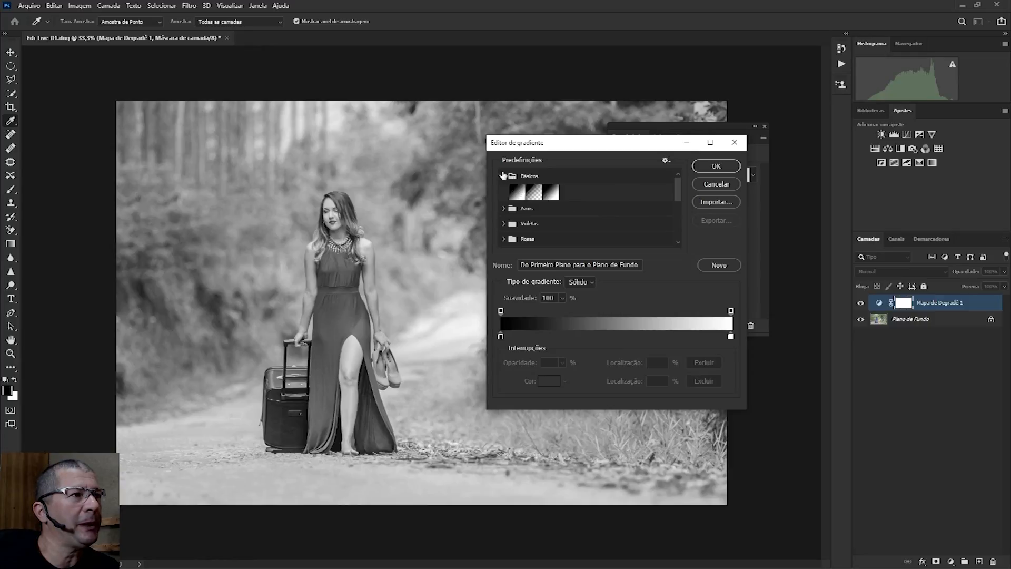
click(503, 176)
click(504, 192)
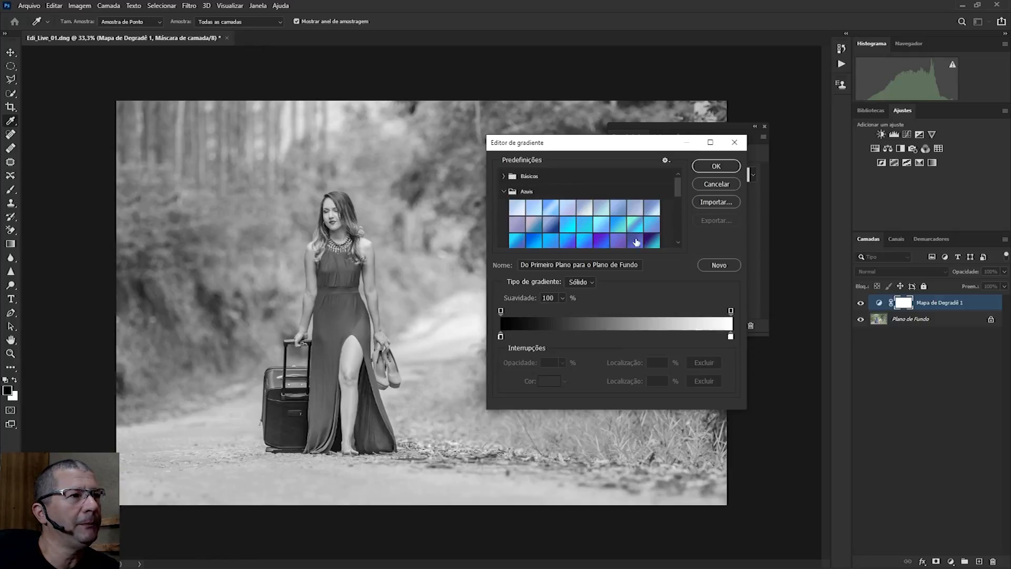
scroll(595, 227, down, 2)
scroll(595, 223, up, 2)
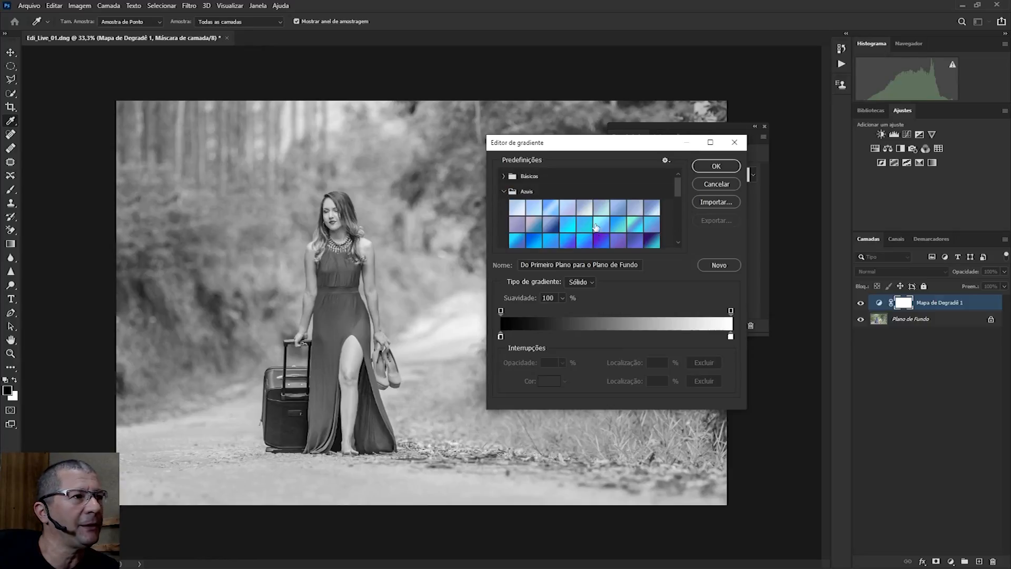
click(504, 193)
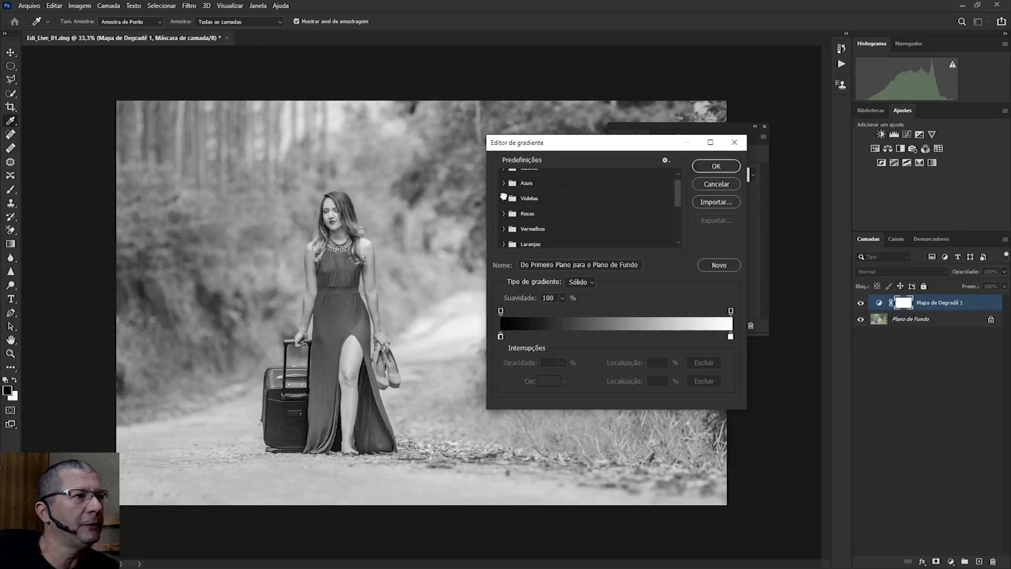
click(504, 206)
scroll(615, 225, down, 1)
scroll(616, 225, up, 1)
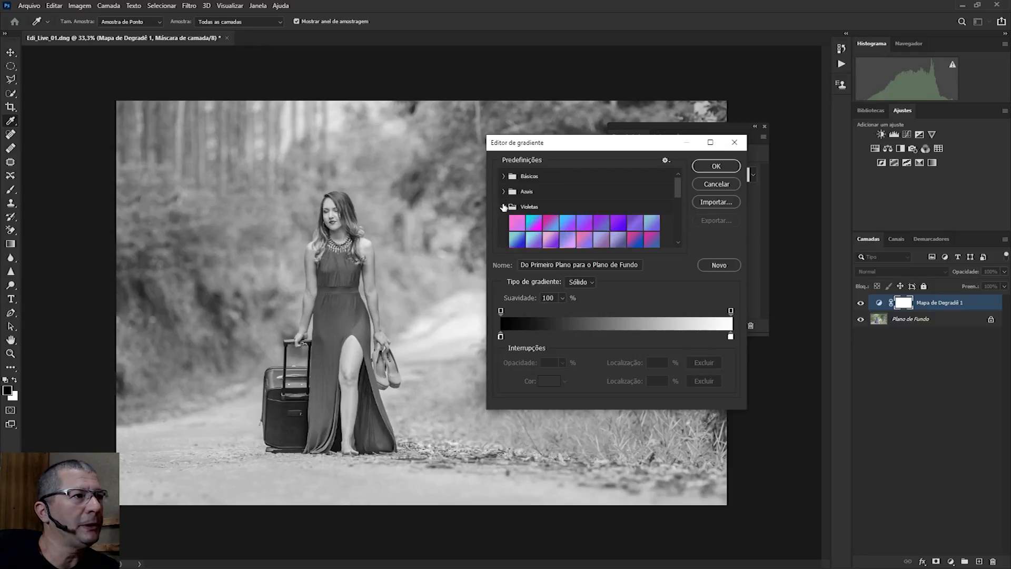
click(504, 206)
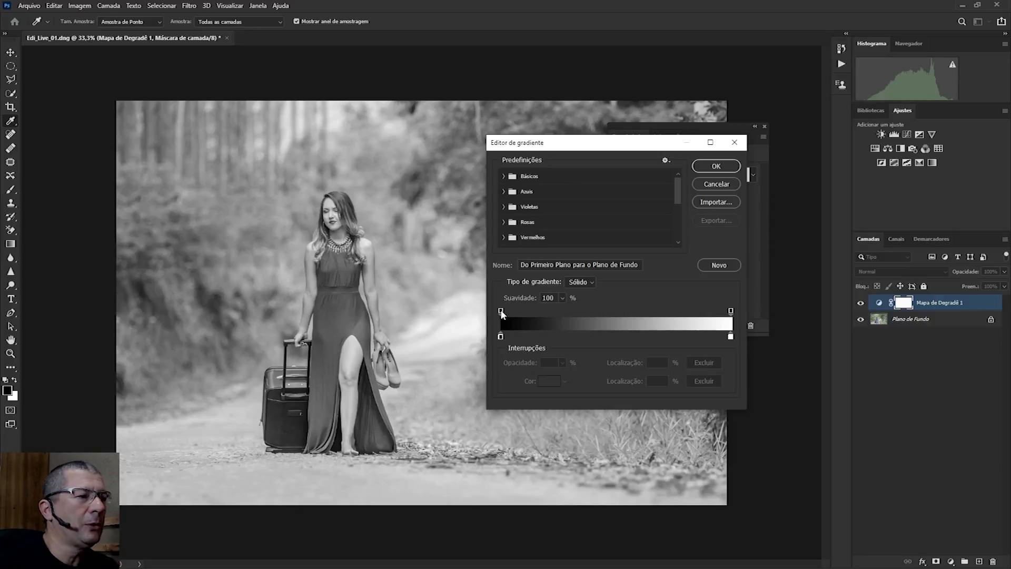
- Set the gradient's starting colour stop at 0% to the reddish brown a9533a
click(502, 338)
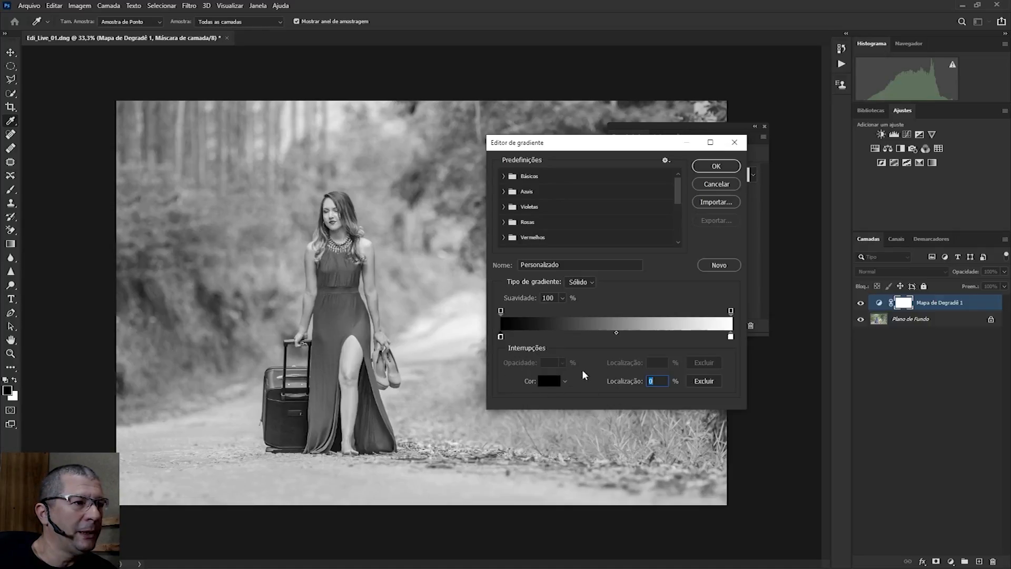
click(548, 380)
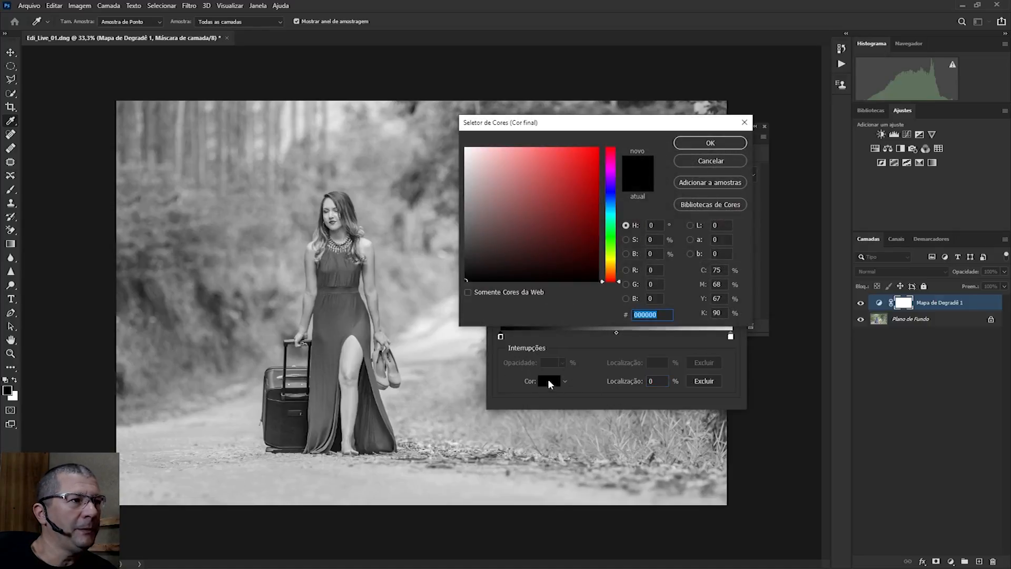
click(619, 283)
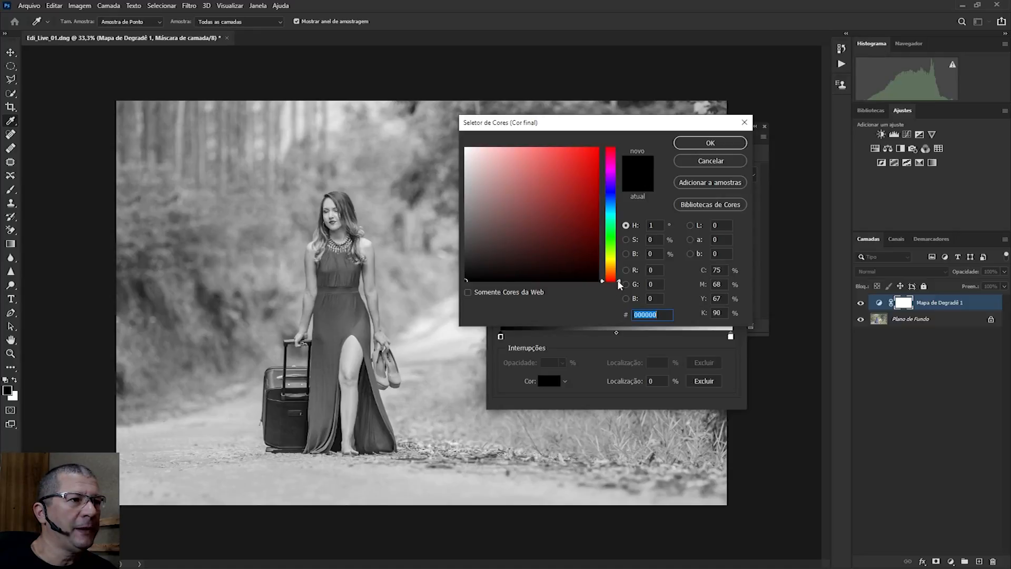
drag(619, 283, 619, 273)
drag(535, 189, 575, 195)
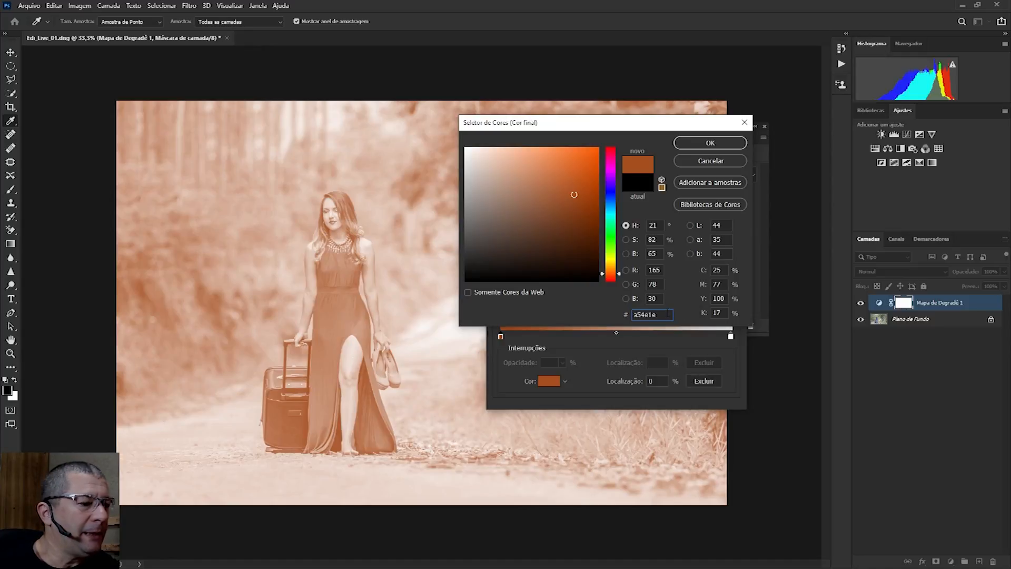
drag(668, 312, 614, 313)
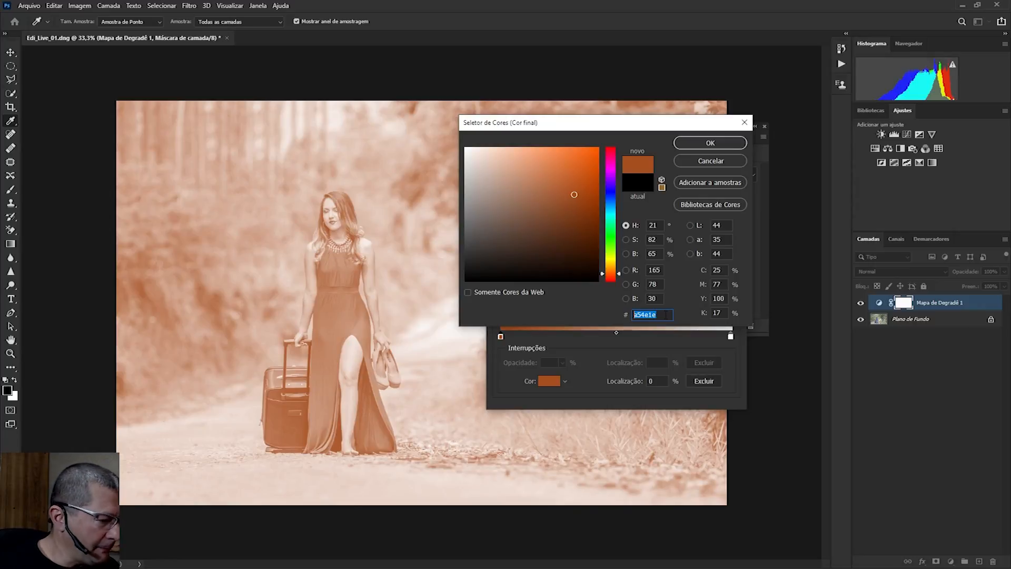
text(a95)
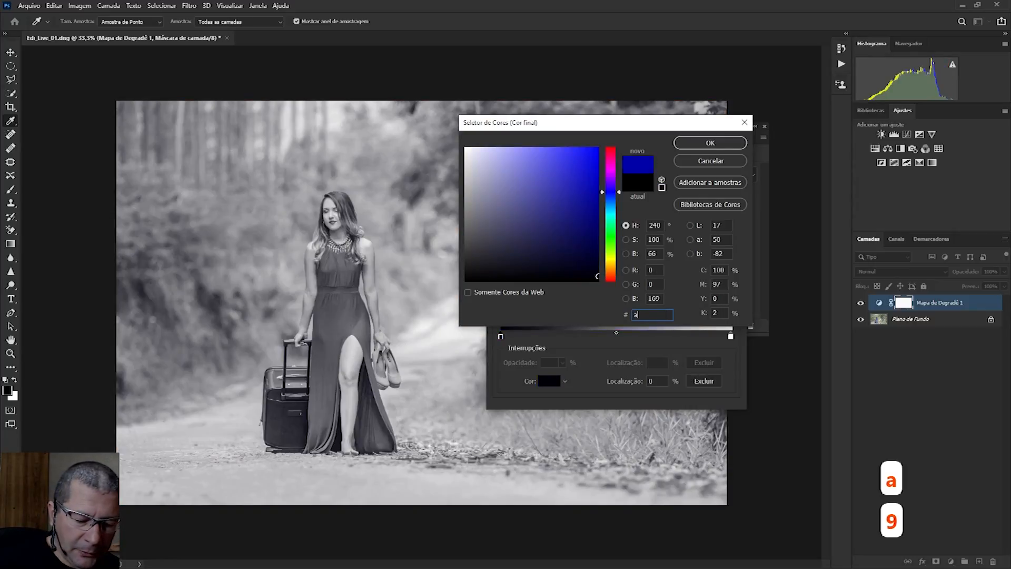
text(6)
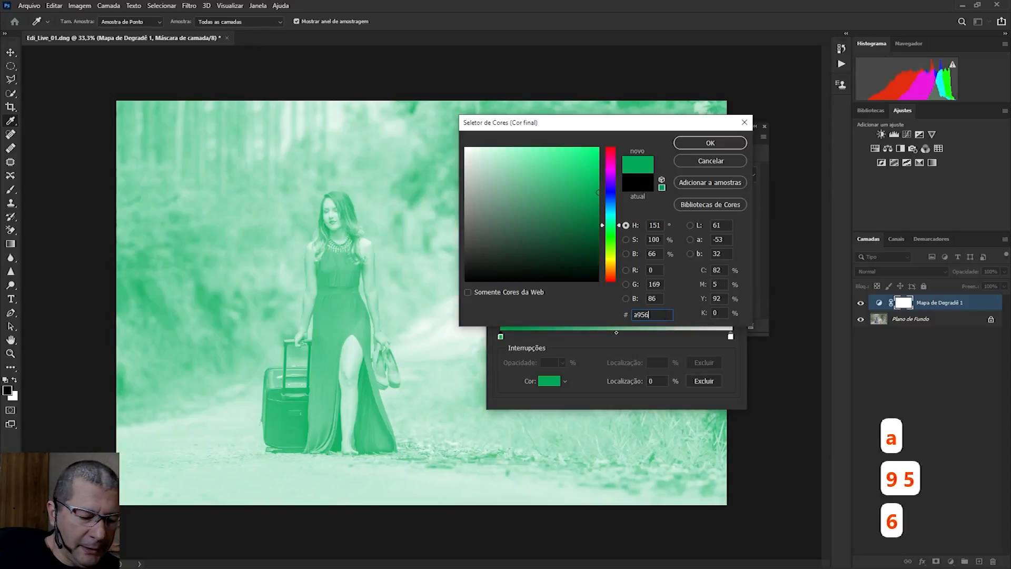
key(BackSpace)
text(33)
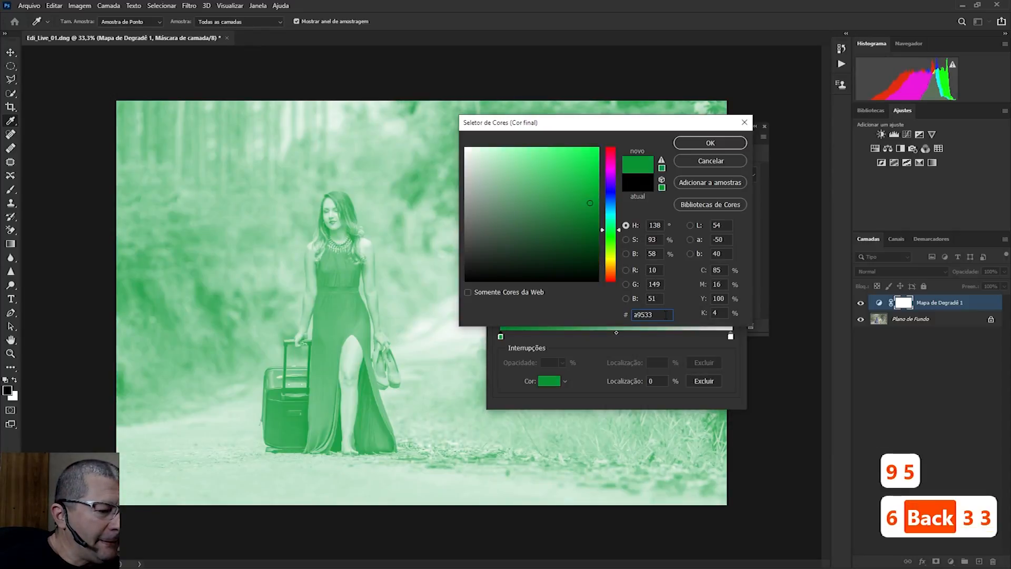
text(a)
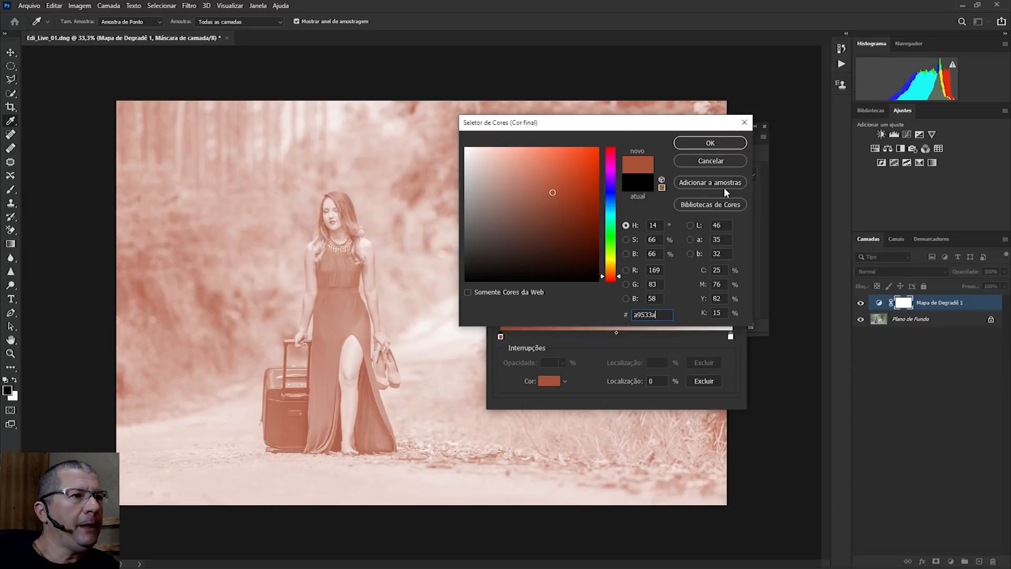
- Copy the hex code of the starting stop's colour and accept the colour
drag(658, 314, 634, 315)
key(ctrl+c)
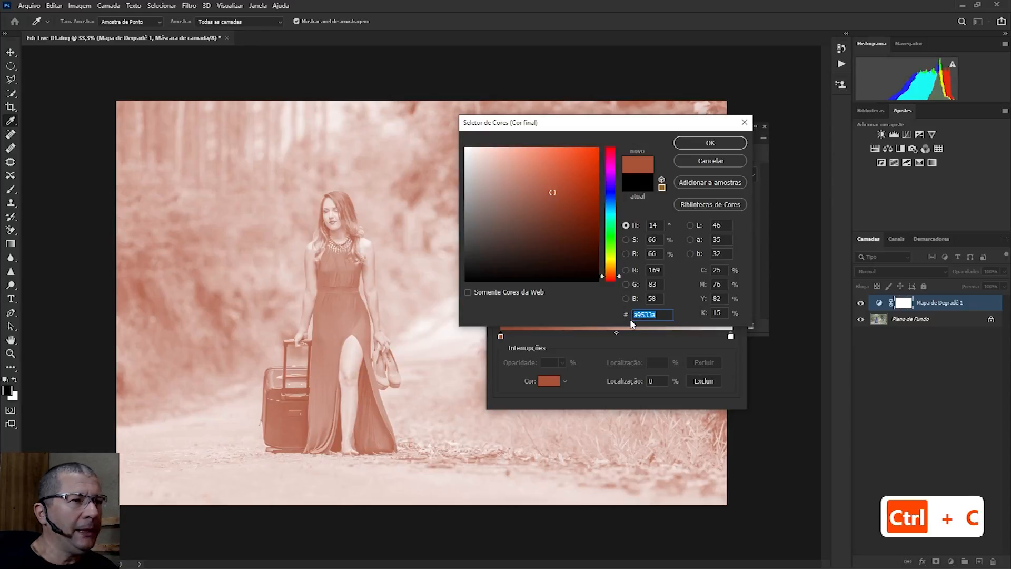
click(710, 144)
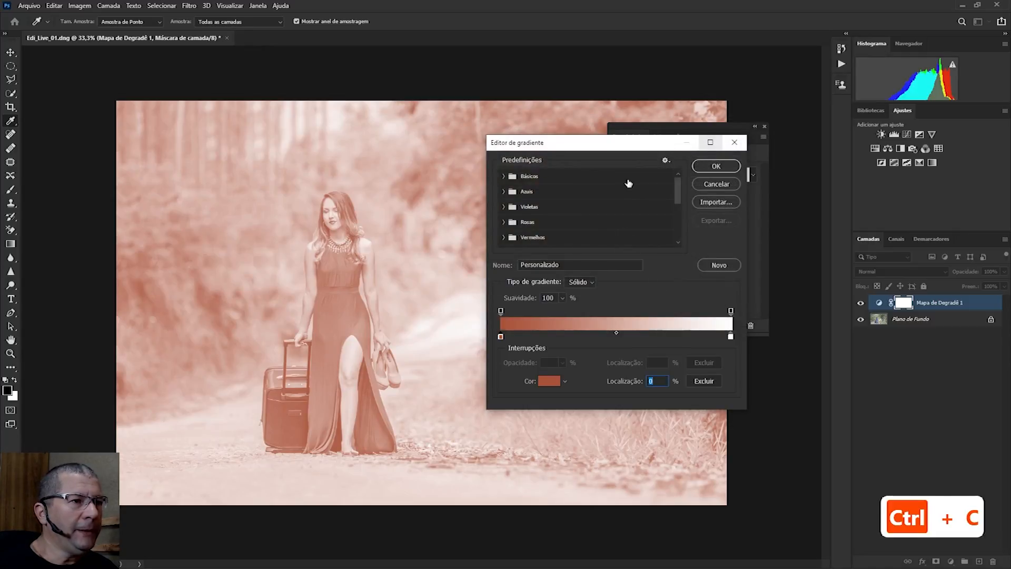
- Set the gradient's end colour stop at 100% to the copied colour a9533a
click(731, 336)
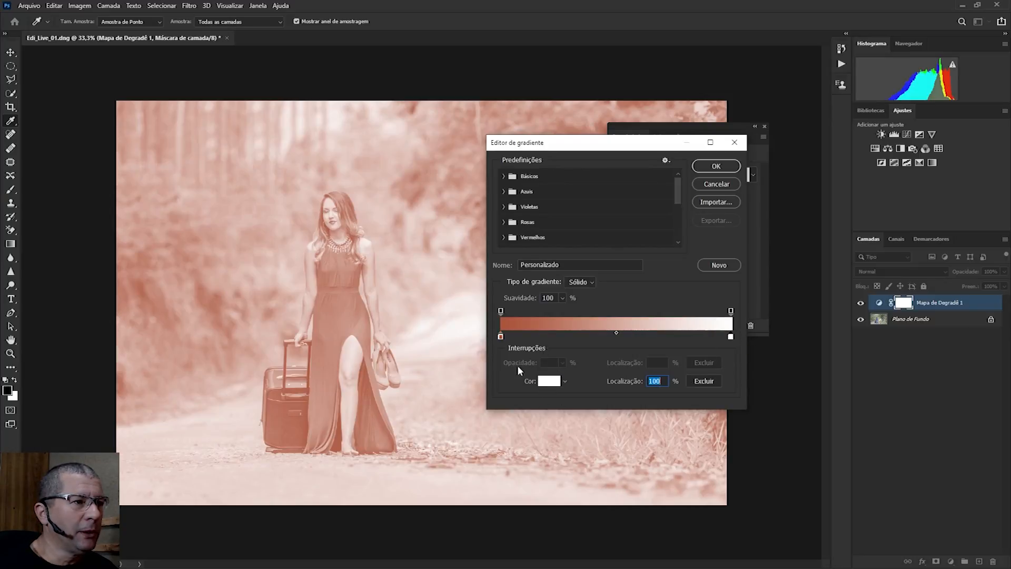
click(549, 383)
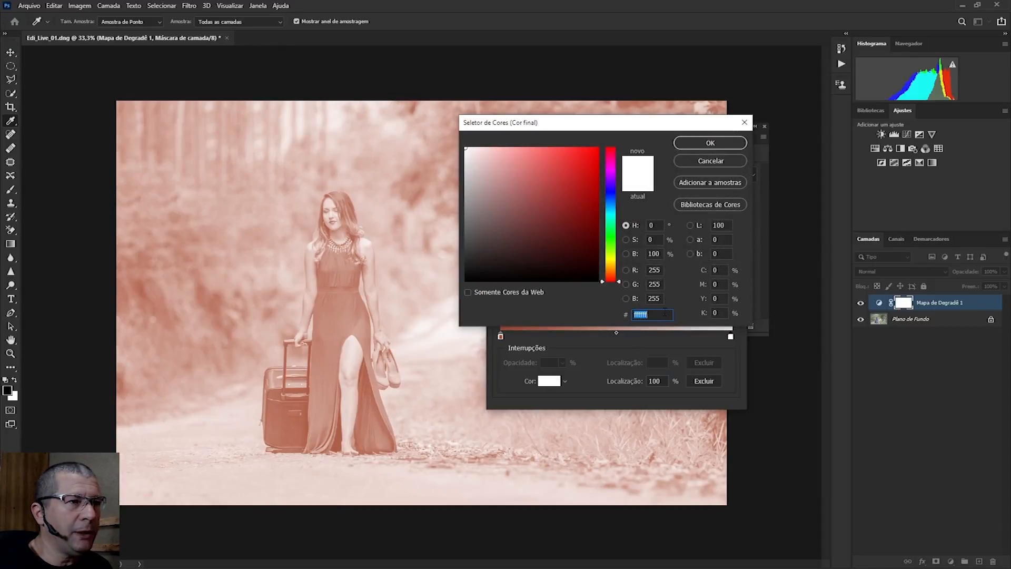
key(ctrl+v)
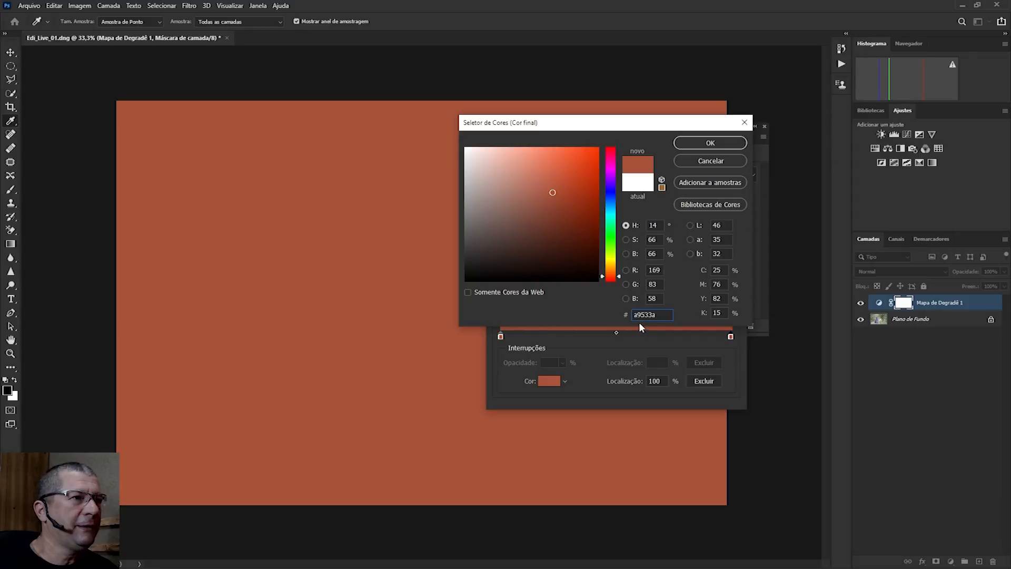
click(710, 143)
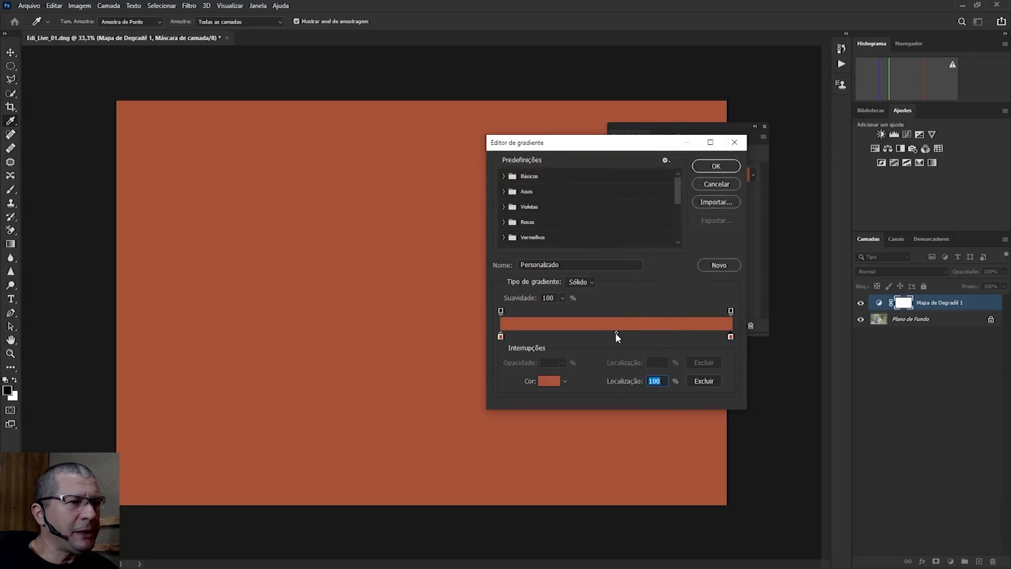
- Add two colour stops to the gradient, one at 50% and one at 25%
mouse_move(616, 333)
mouse_down()
mouse_move(571, 334)
mouse_move(696, 334)
mouse_move(570, 339)
mouse_move(669, 333)
mouse_move(593, 334)
mouse_move(646, 335)
mouse_move(616, 334)
mouse_up()
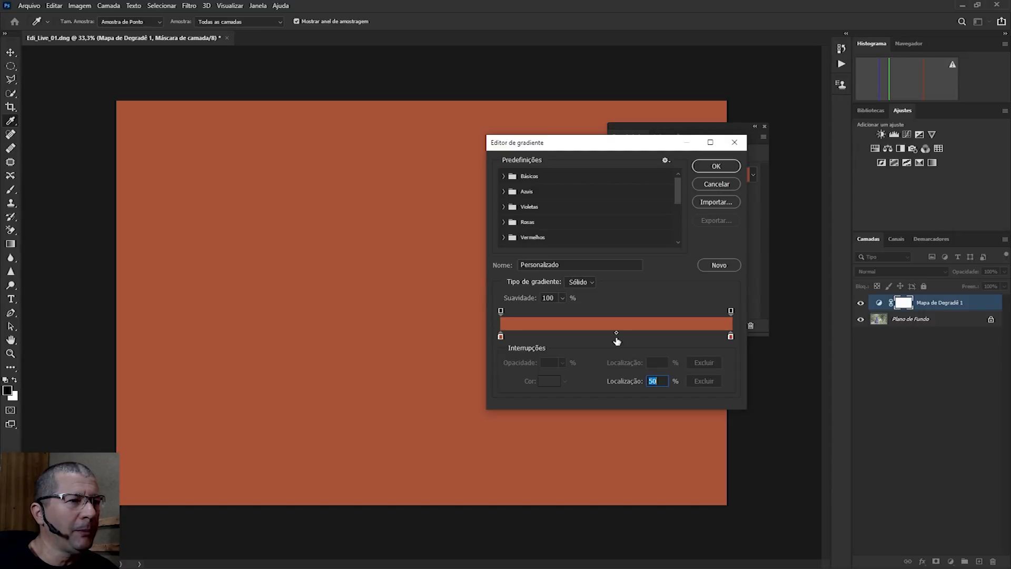
click(616, 339)
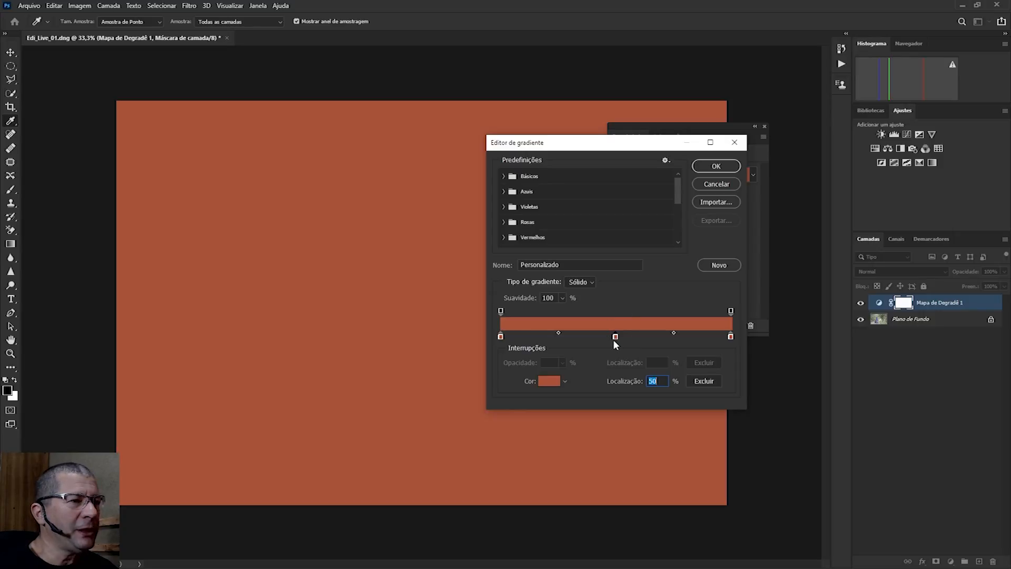
click(559, 339)
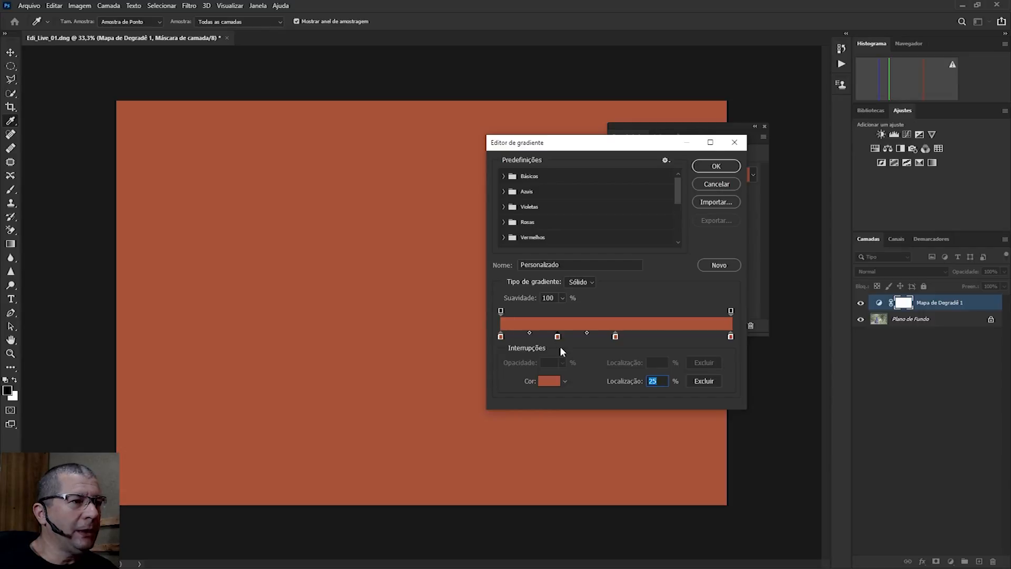
- Set the 25% colour stop to f19f87, copy its hex code, and add a stop midway between the middle and end stops
click(549, 381)
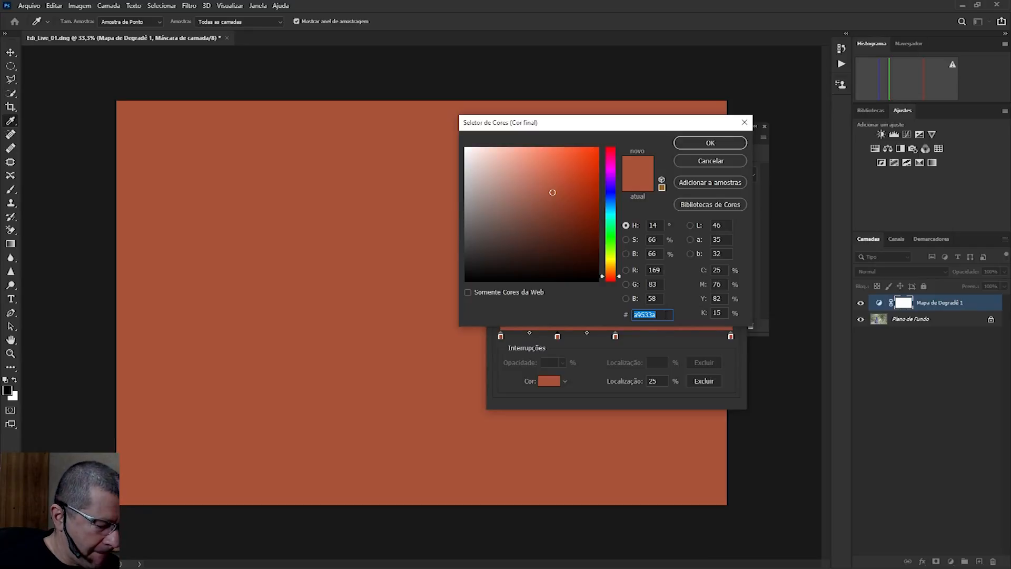
text(f1)
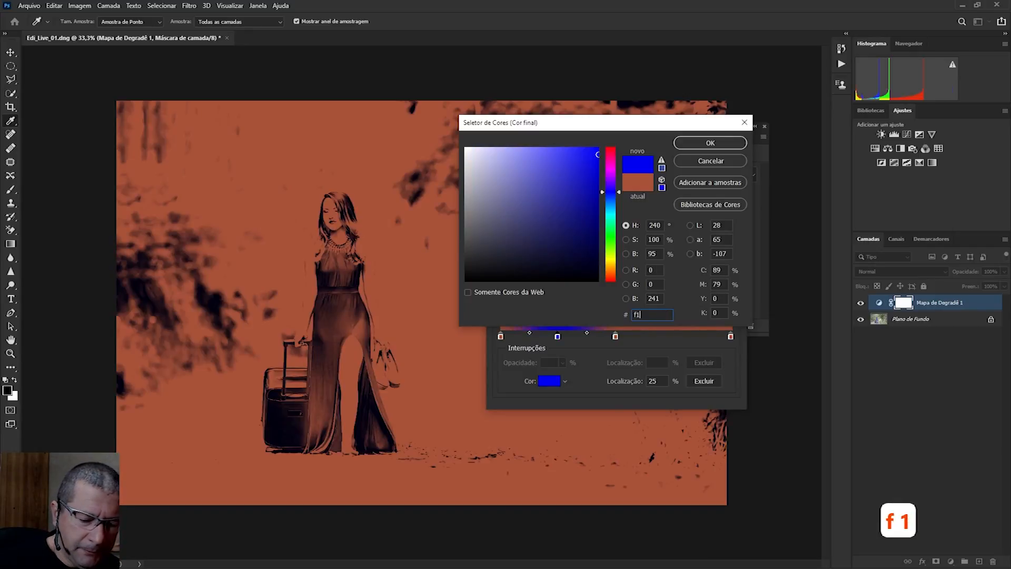
text(9f87)
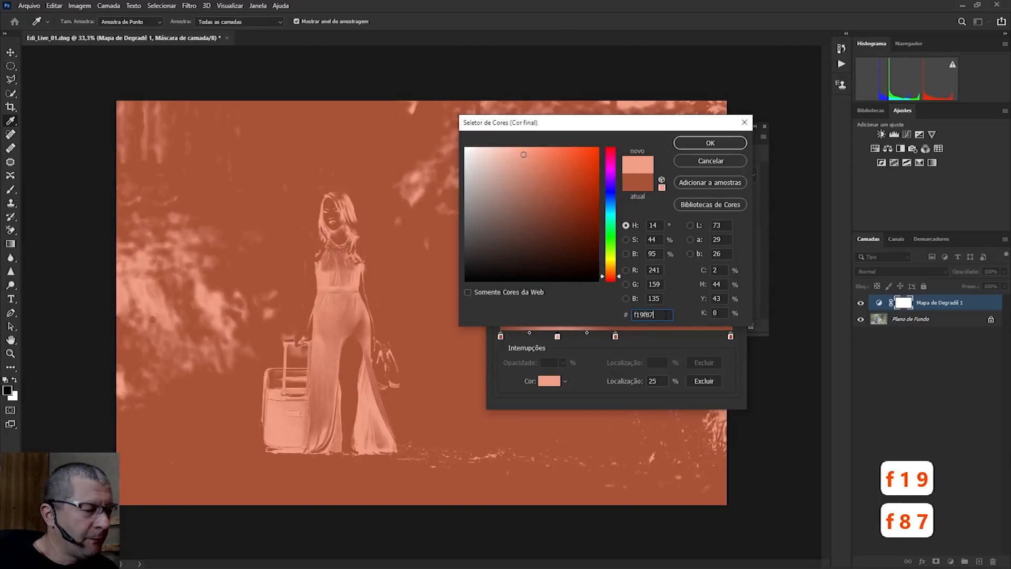
drag(665, 315, 629, 313)
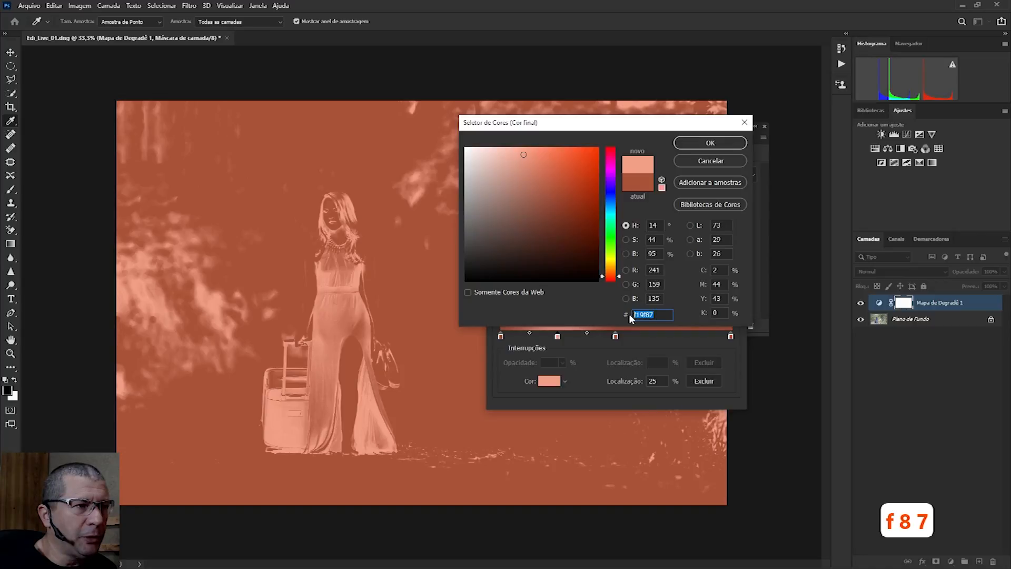
key(ctrl+c)
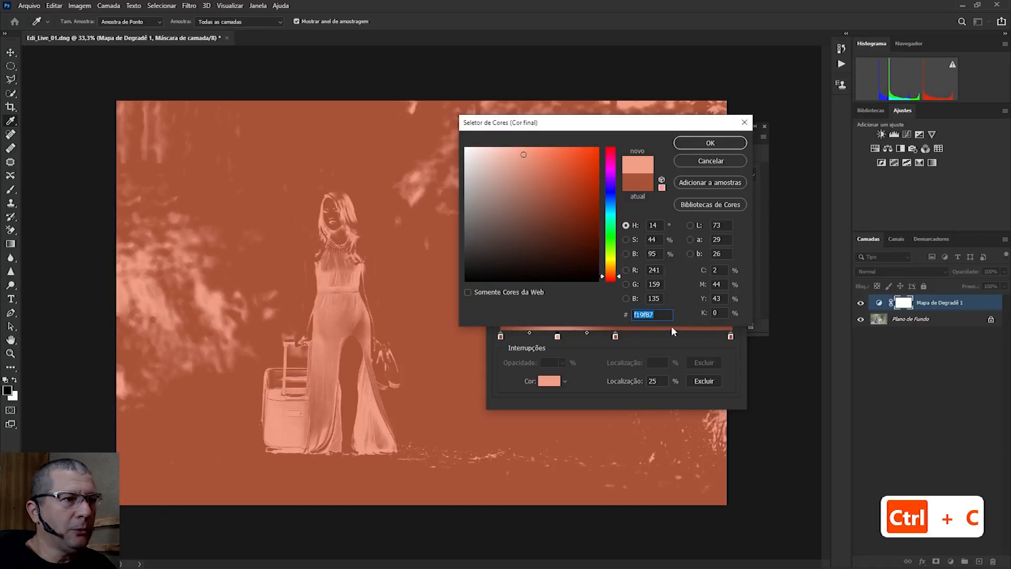
click(715, 142)
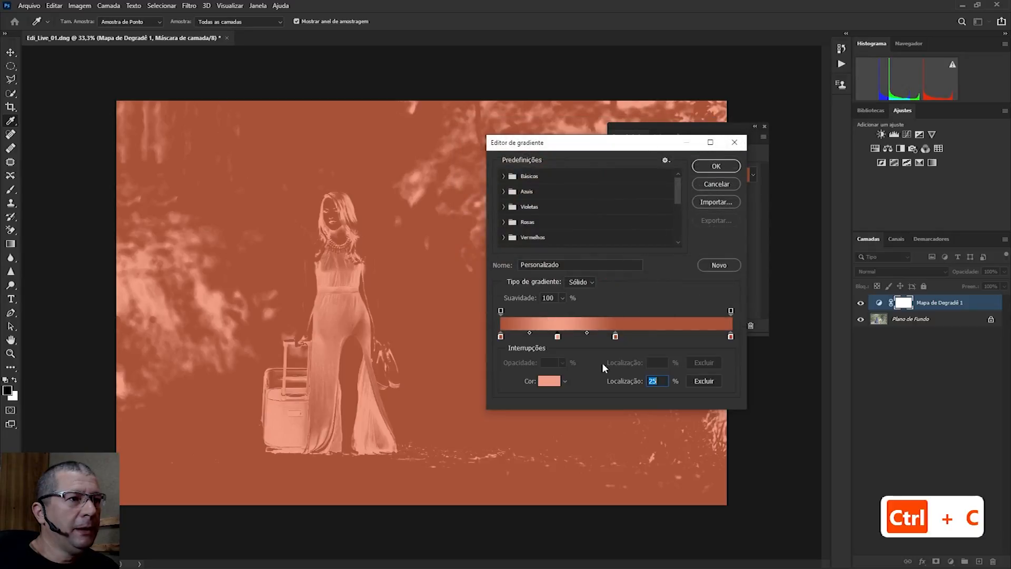
click(669, 337)
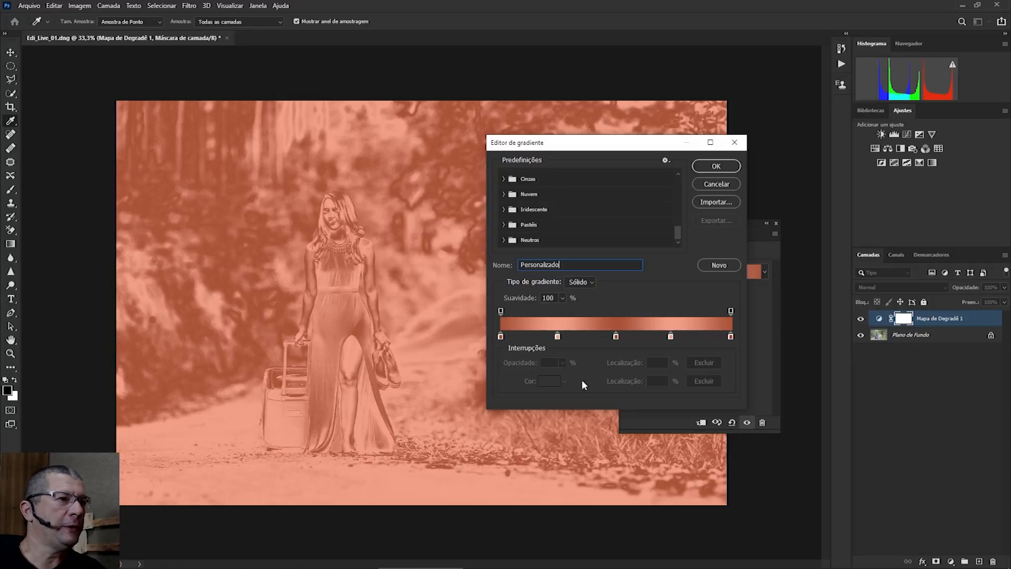
- Name the gradient Cobre, save it as a new preset, and apply it to the Gradient Map
double_click(587, 265)
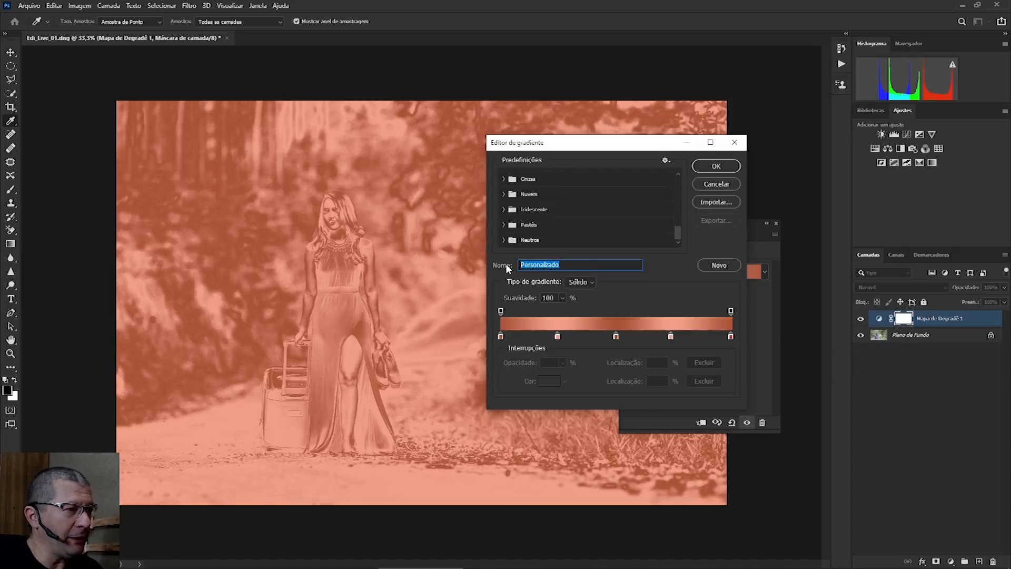
text(Cobre)
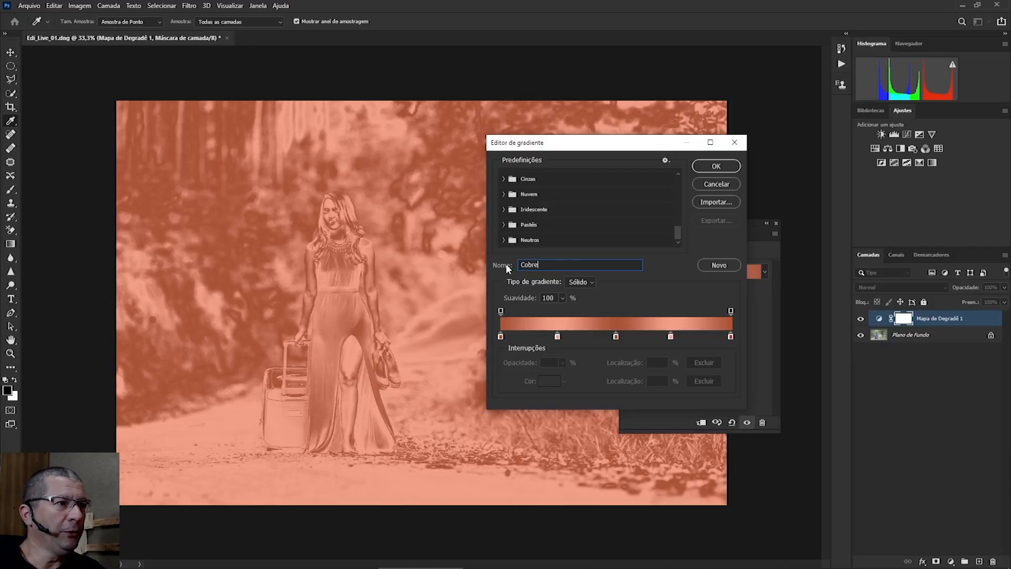
click(720, 265)
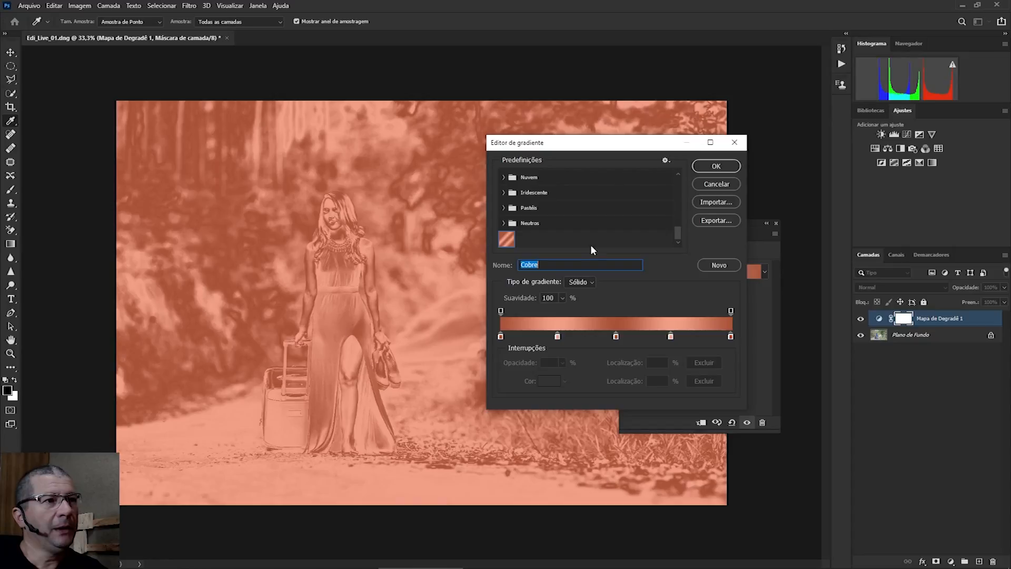
click(717, 165)
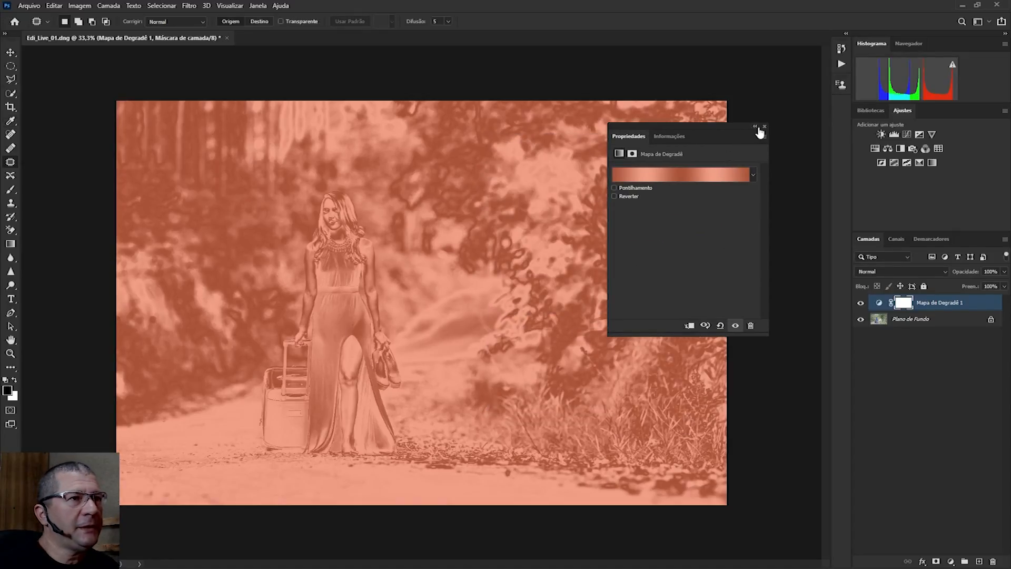
click(764, 127)
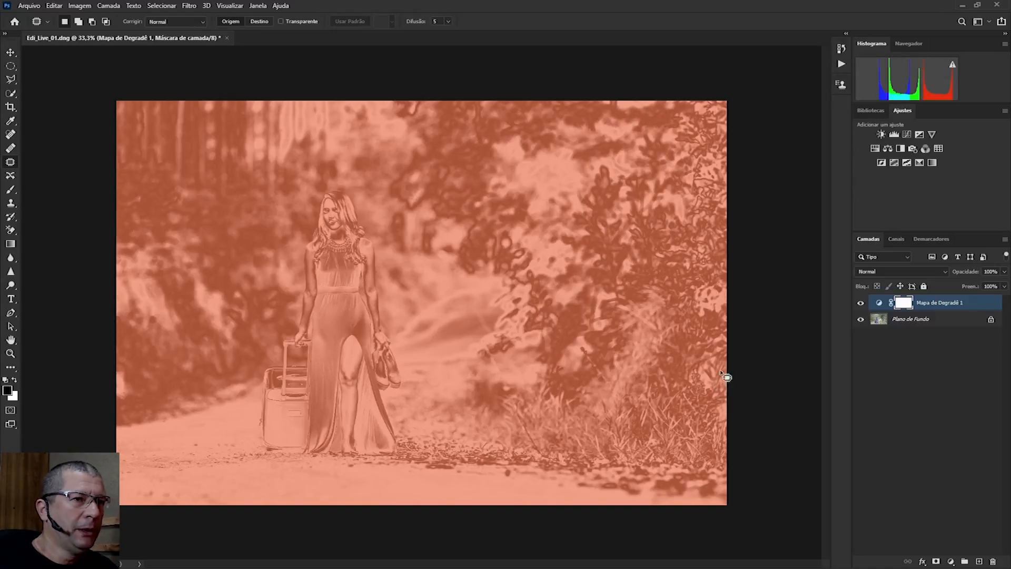
- Set the Gradient Map layer's blending mode to Hue (Matiz) and deselect the layer
click(945, 271)
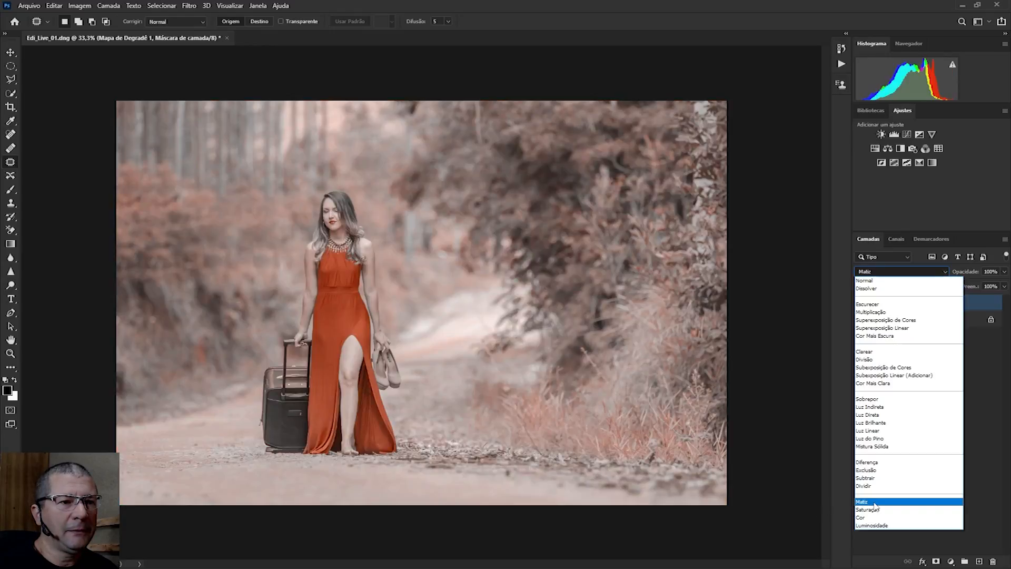
click(873, 501)
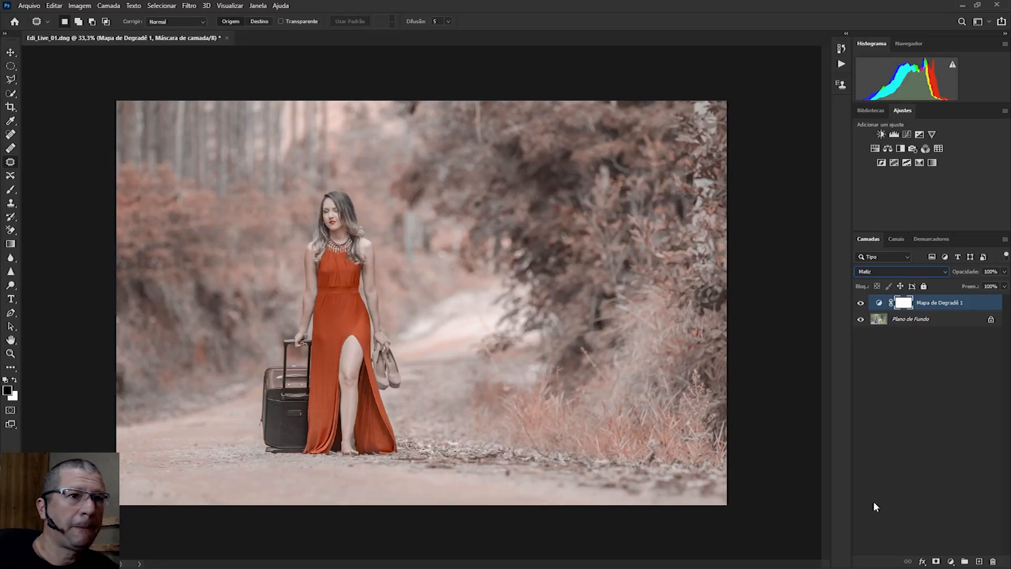
click(923, 439)
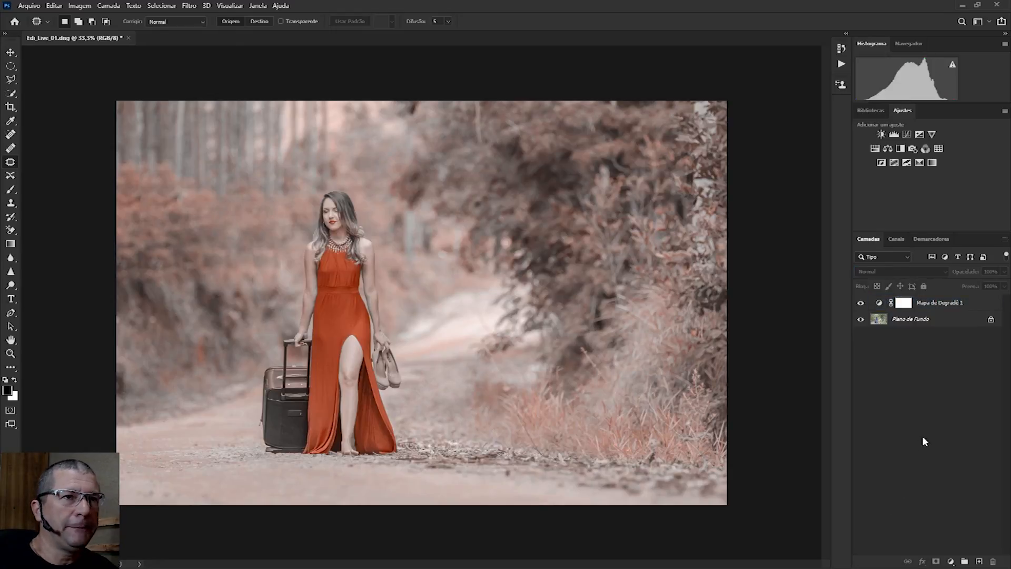
- Add a Selective Color adjustment layer and set its Reds (Vermelhos) to Cyan +30% and Magenta +10%
click(920, 163)
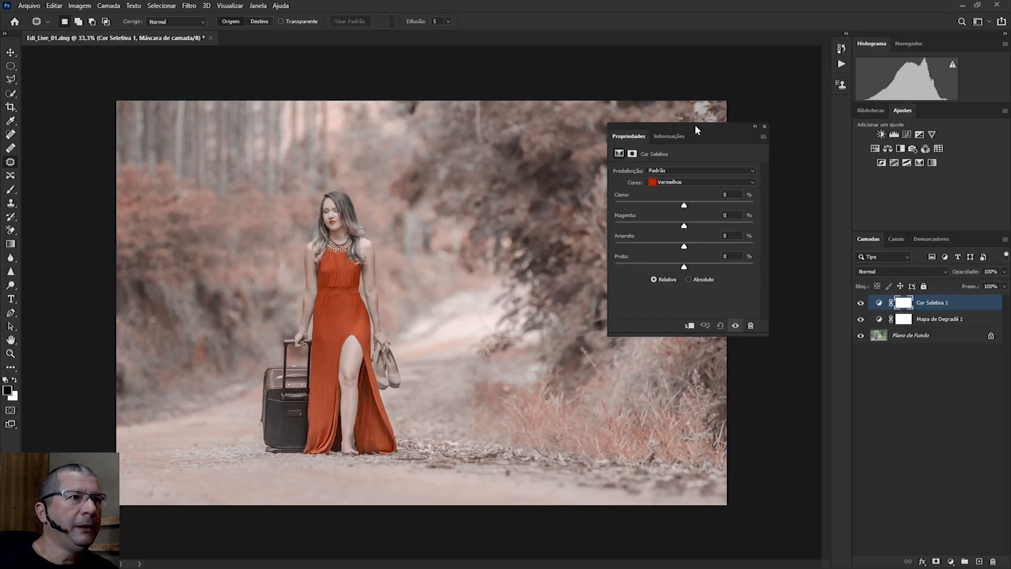
drag(694, 124, 707, 224)
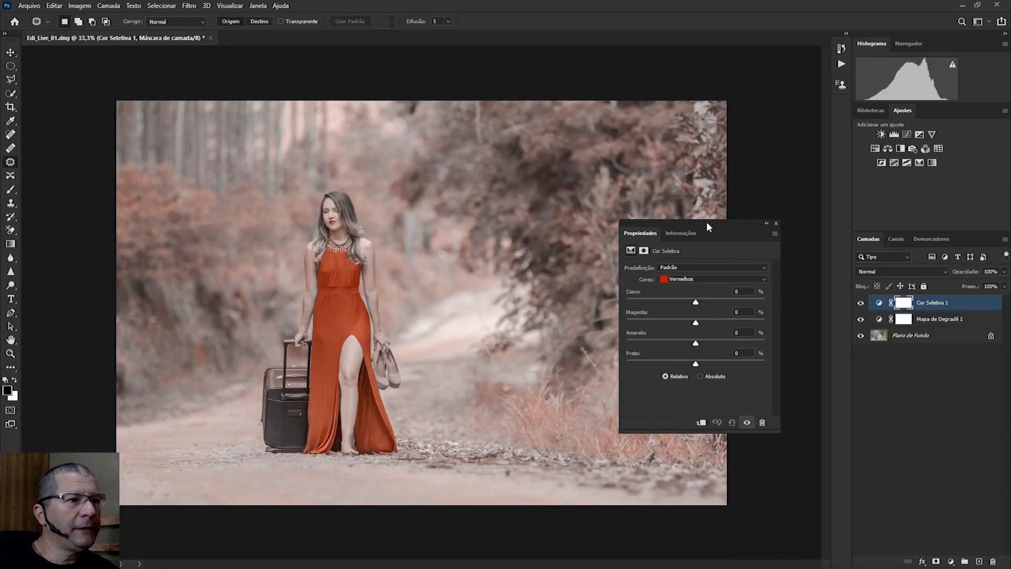
click(703, 277)
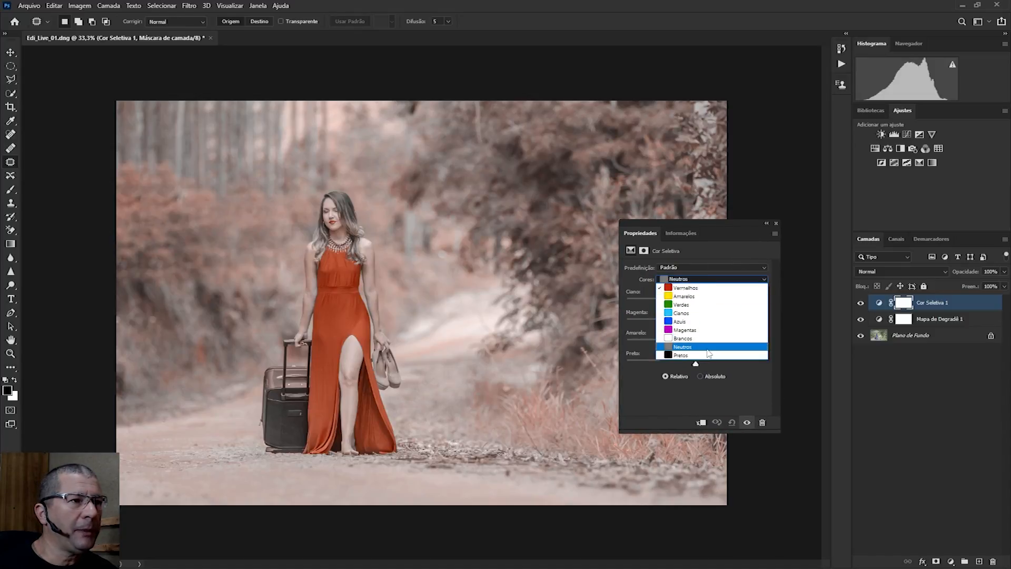
click(695, 288)
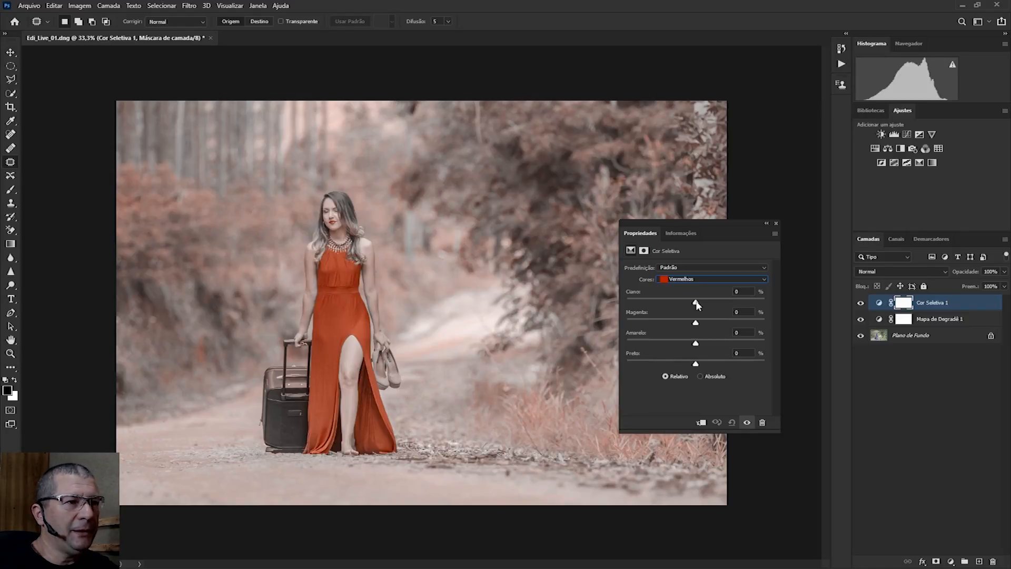
drag(696, 305, 617, 307)
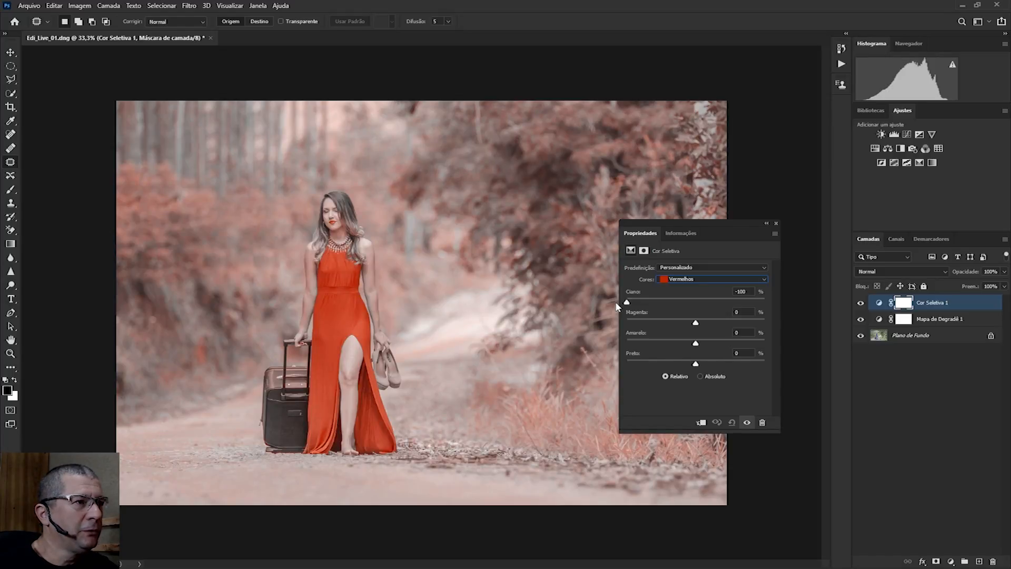
drag(617, 307, 707, 306)
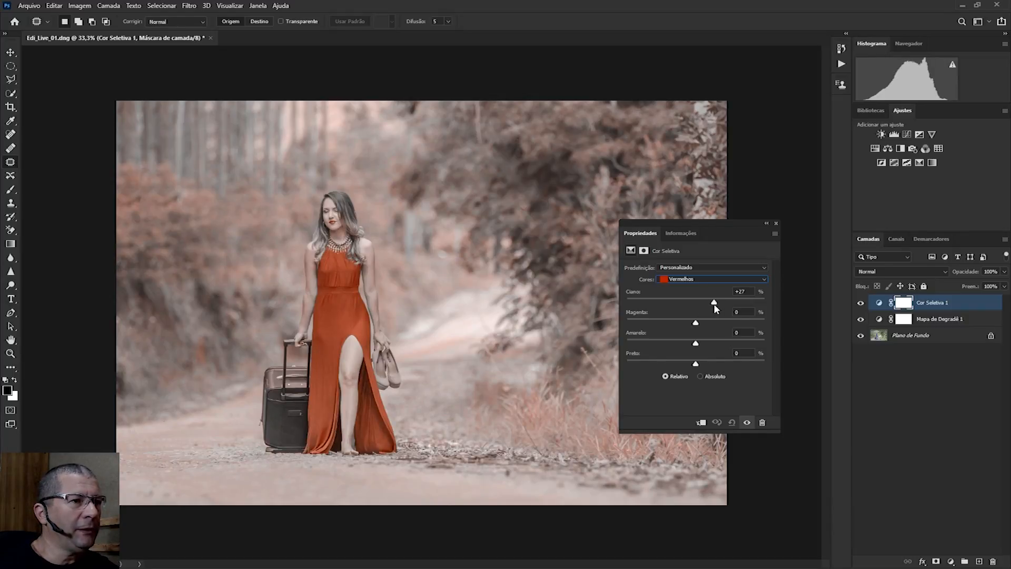
drag(715, 304, 716, 303)
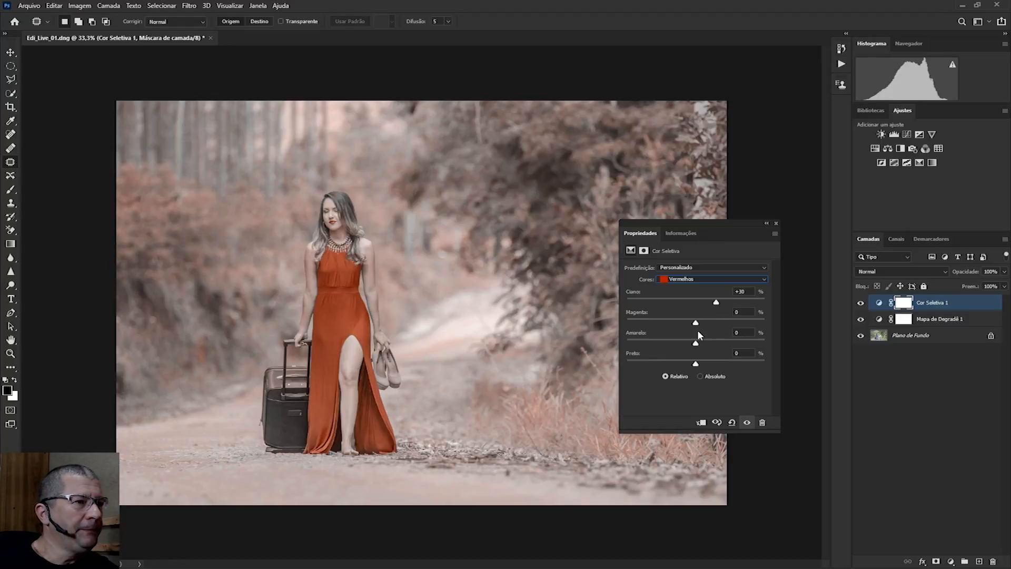
drag(696, 322, 723, 331)
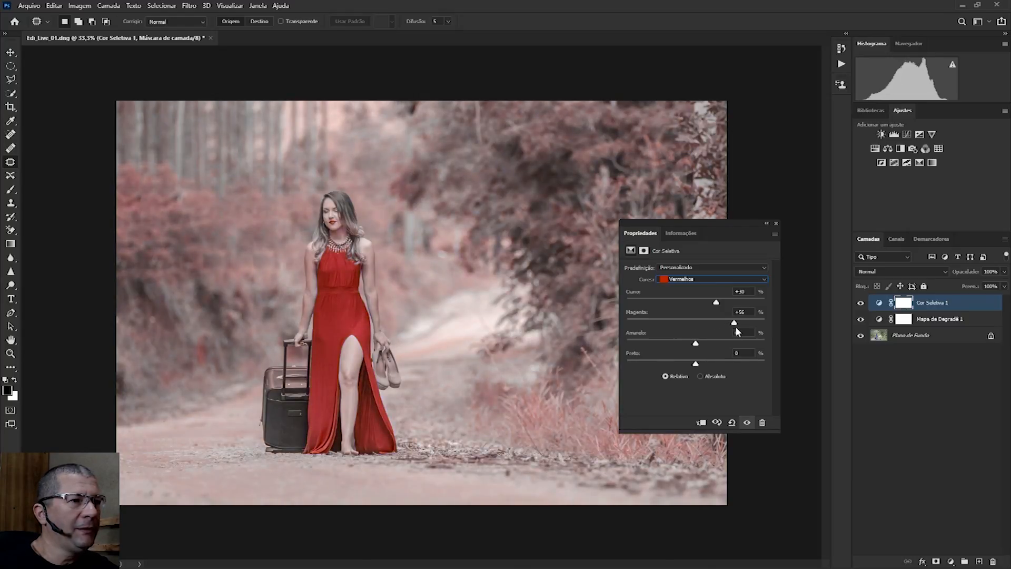
drag(735, 327, 703, 325)
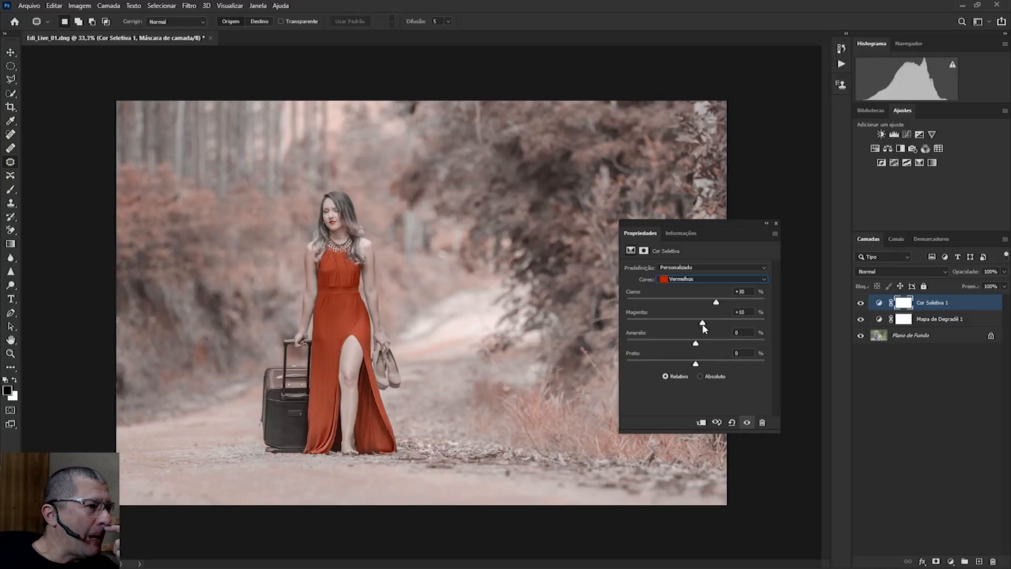
- Try strong positive and negative Magenta amounts for the Yellows (Amarelos), returning the value to 0%
click(709, 278)
click(697, 297)
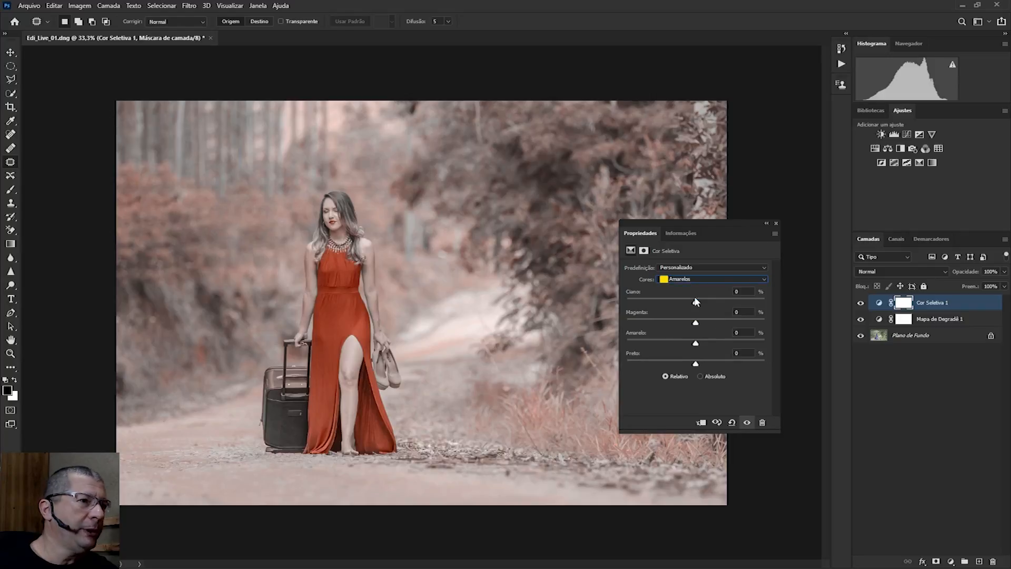
mouse_move(697, 306)
mouse_down()
mouse_move(707, 306)
mouse_move(630, 307)
mouse_move(696, 307)
mouse_up()
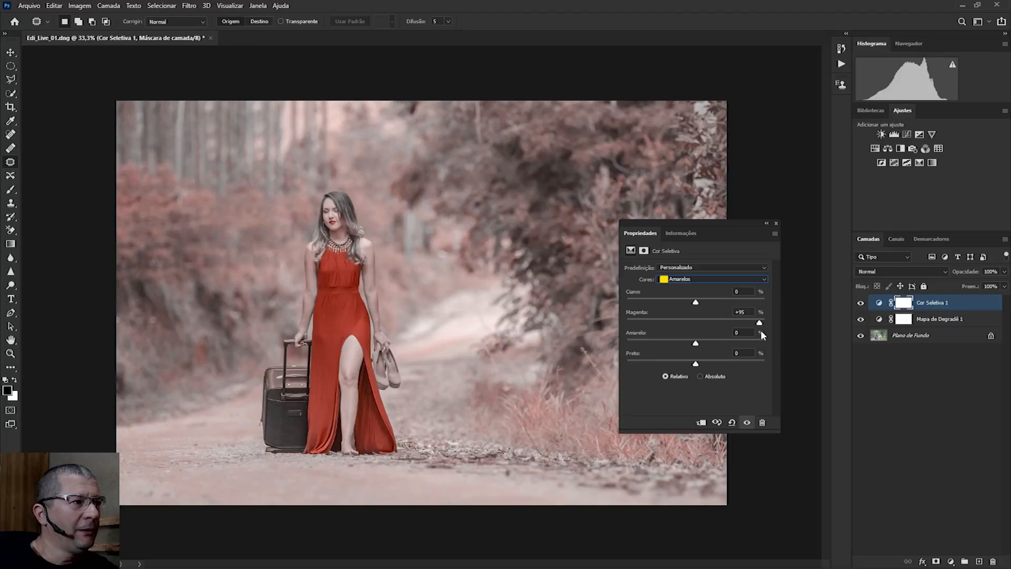
drag(760, 324, 619, 327)
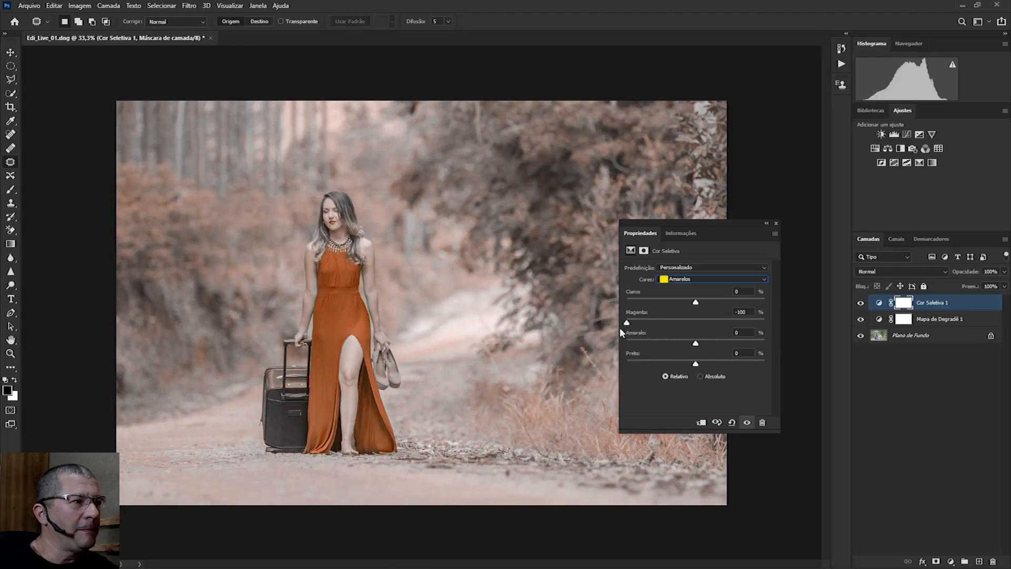
drag(620, 327, 796, 340)
drag(709, 340, 701, 336)
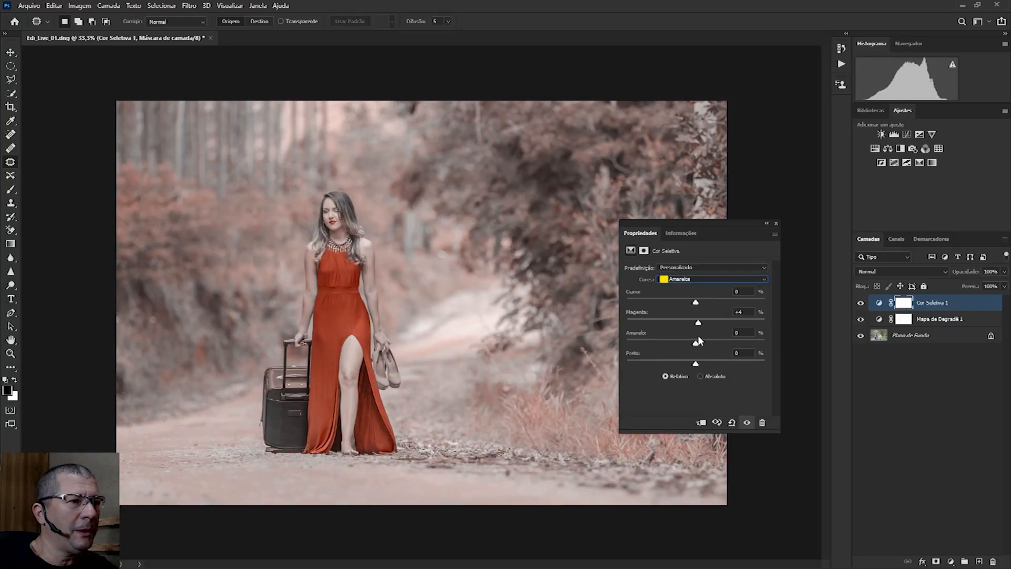
drag(699, 340, 696, 340)
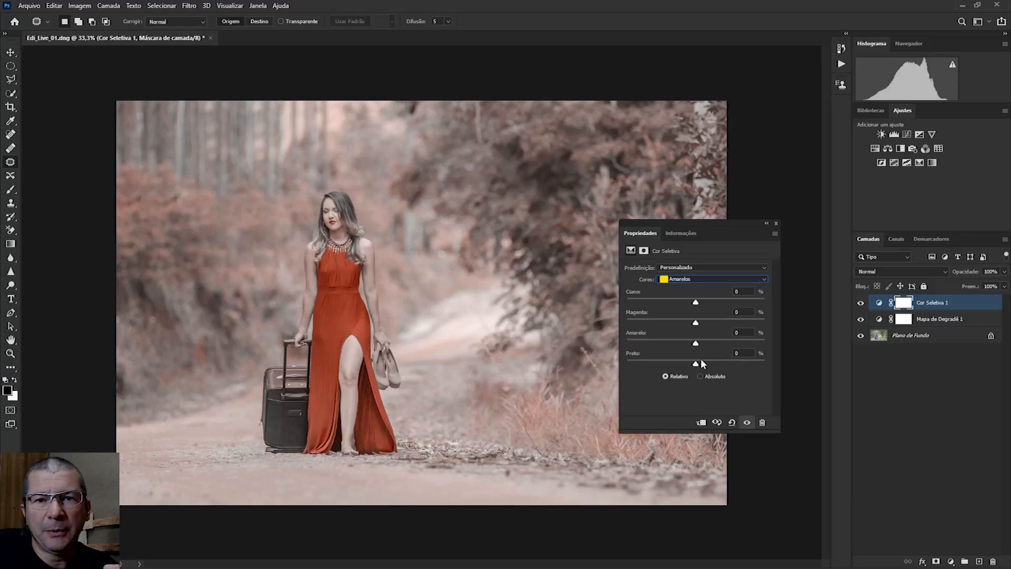
click(707, 279)
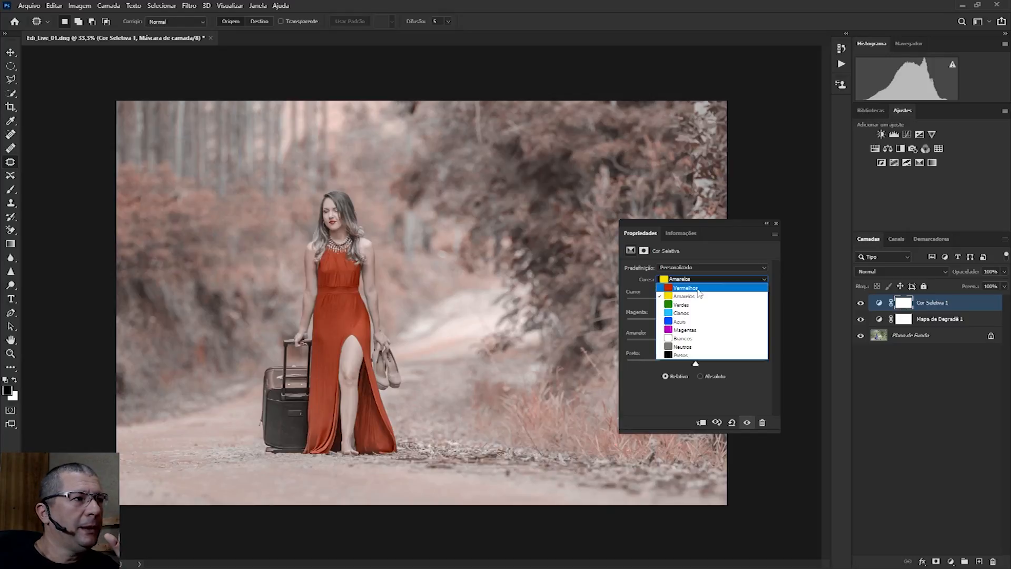
click(728, 246)
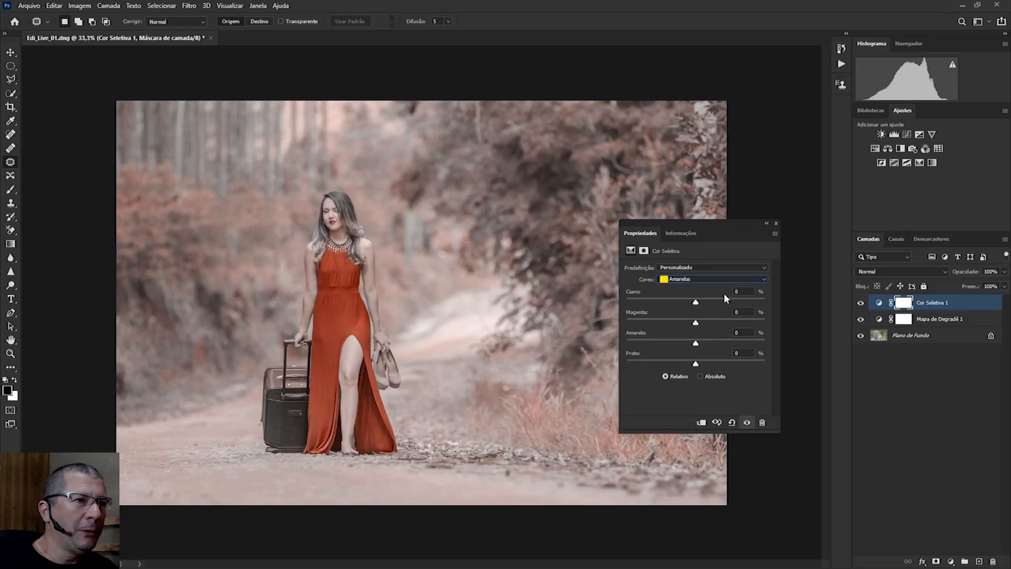
- Close the Selective Color settings and add a Levels (Níveis) adjustment layer above the other layers
click(777, 224)
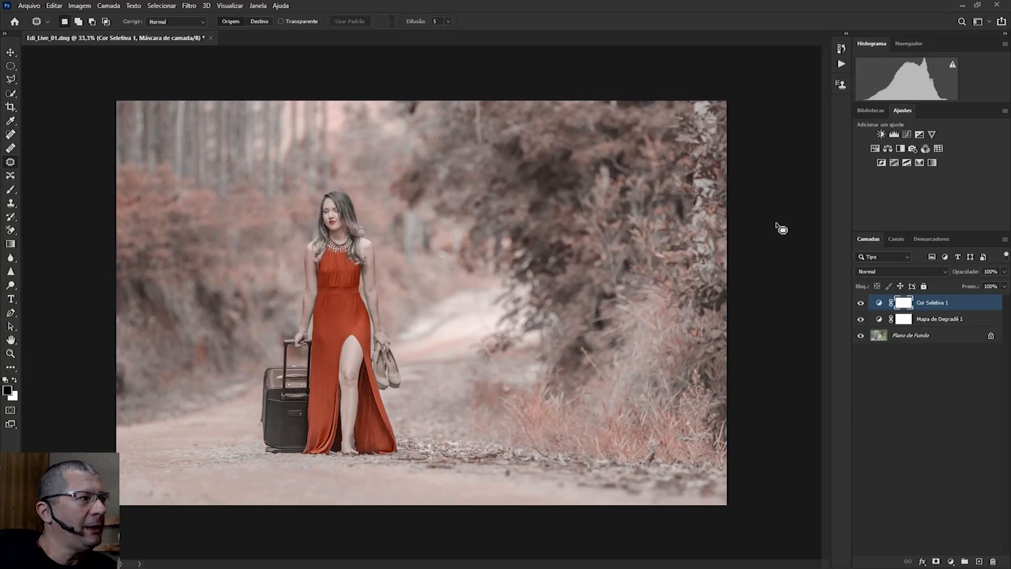
click(10, 53)
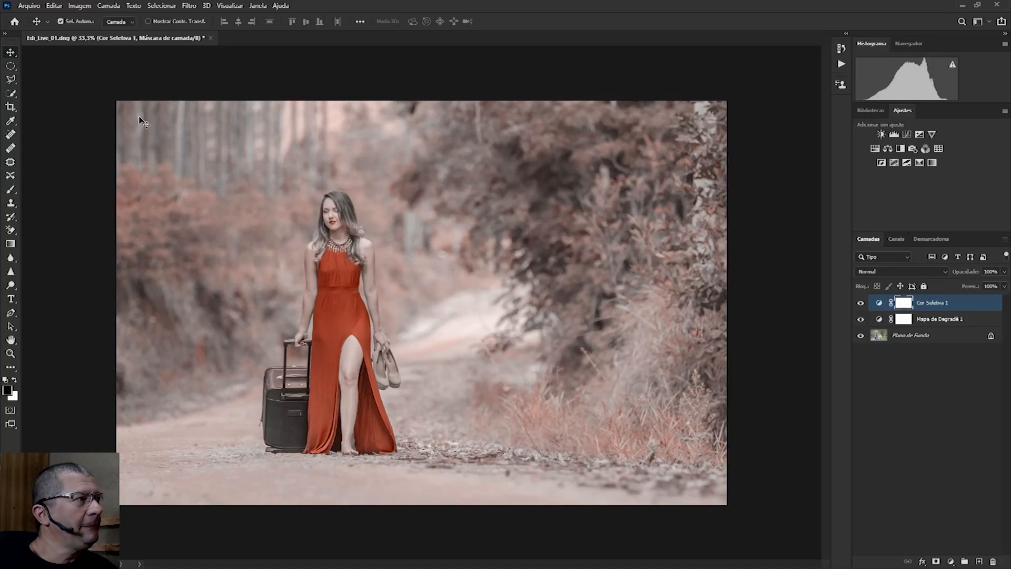
click(924, 425)
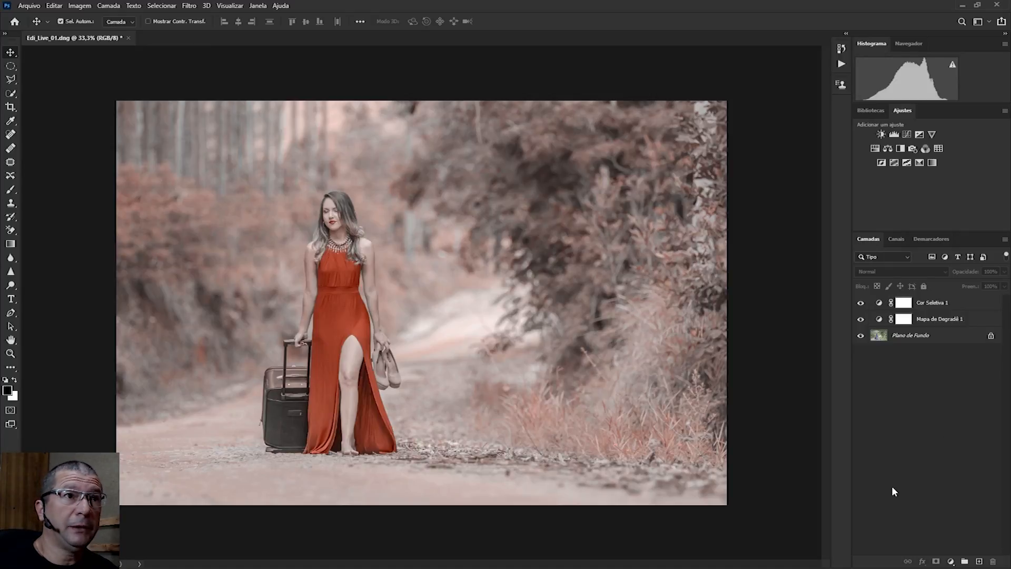
click(895, 135)
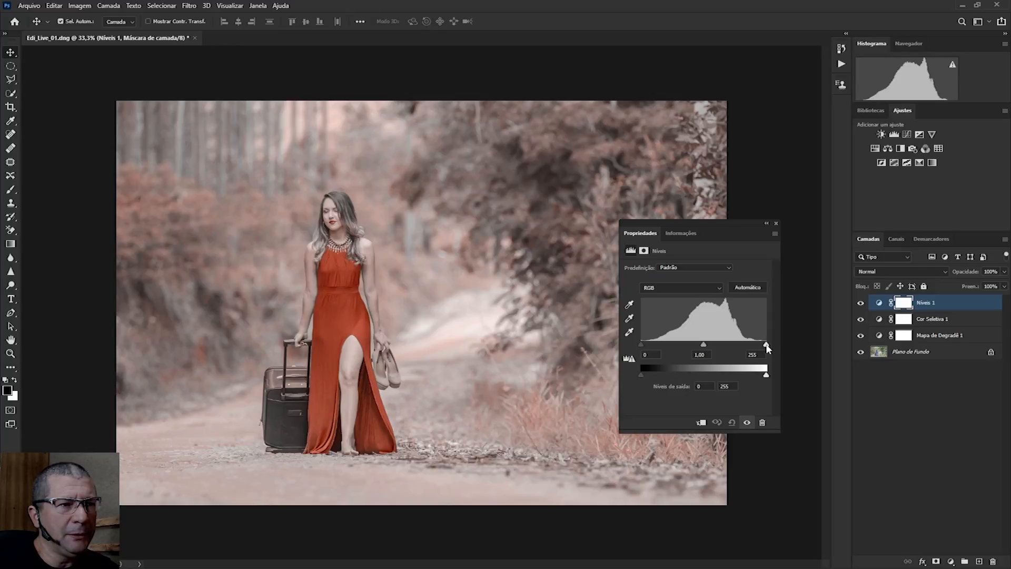
- Set the Levels input values to 12 for shadows, 0.90 for midtones and 248 for highlights, and deselect the layer
drag(766, 346, 763, 346)
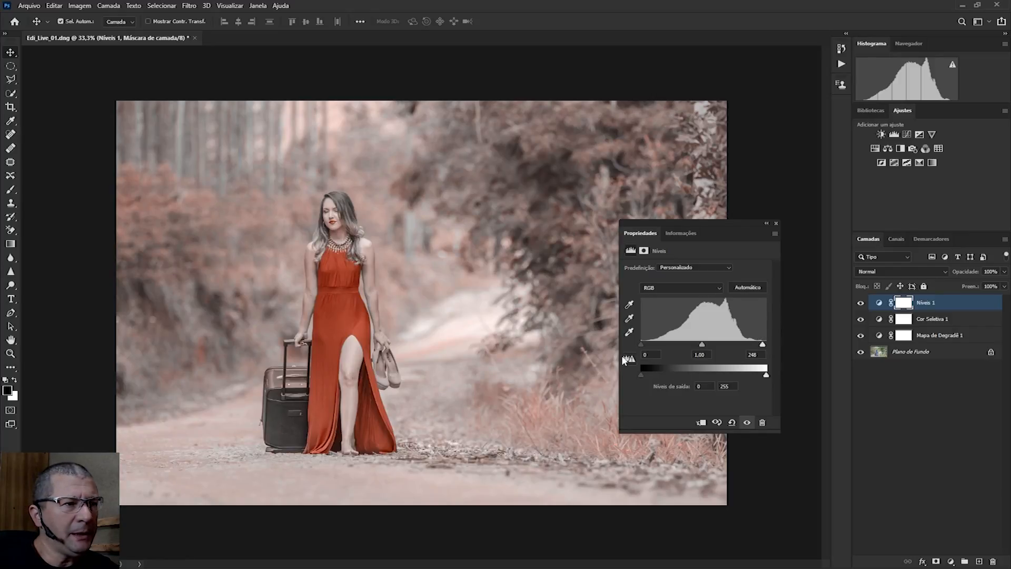
drag(641, 342, 650, 345)
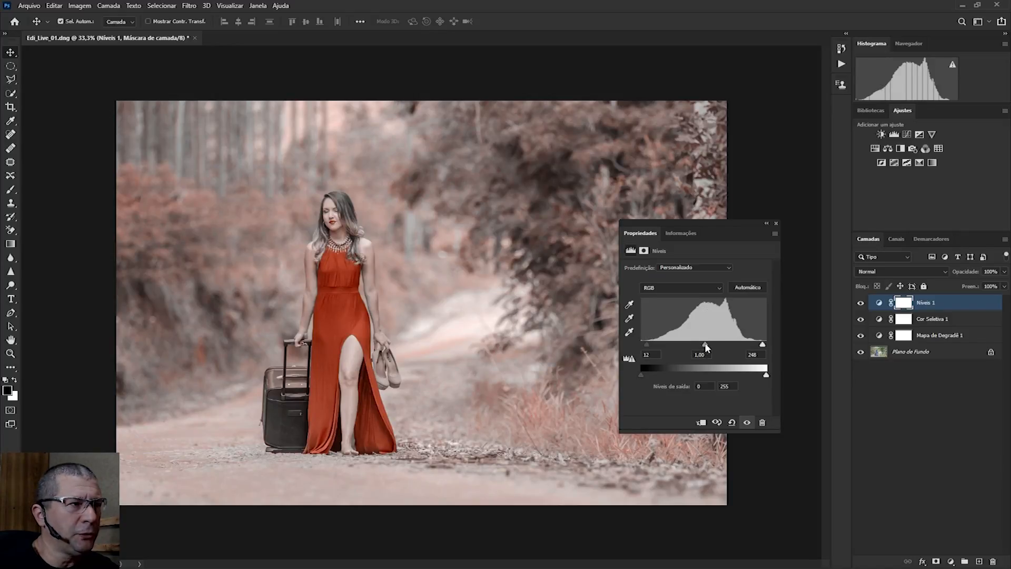
drag(706, 343, 710, 345)
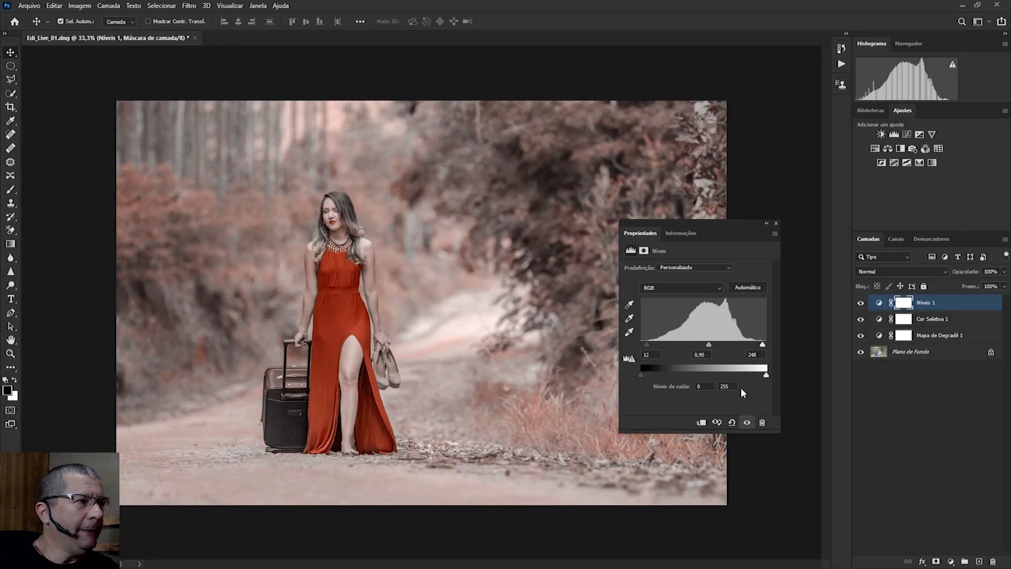
click(776, 222)
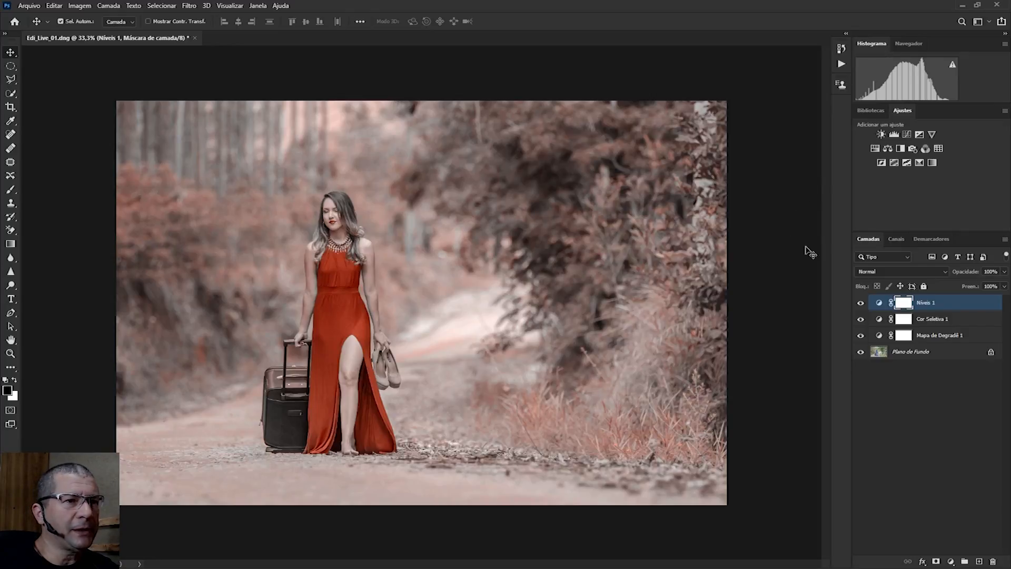
click(861, 303)
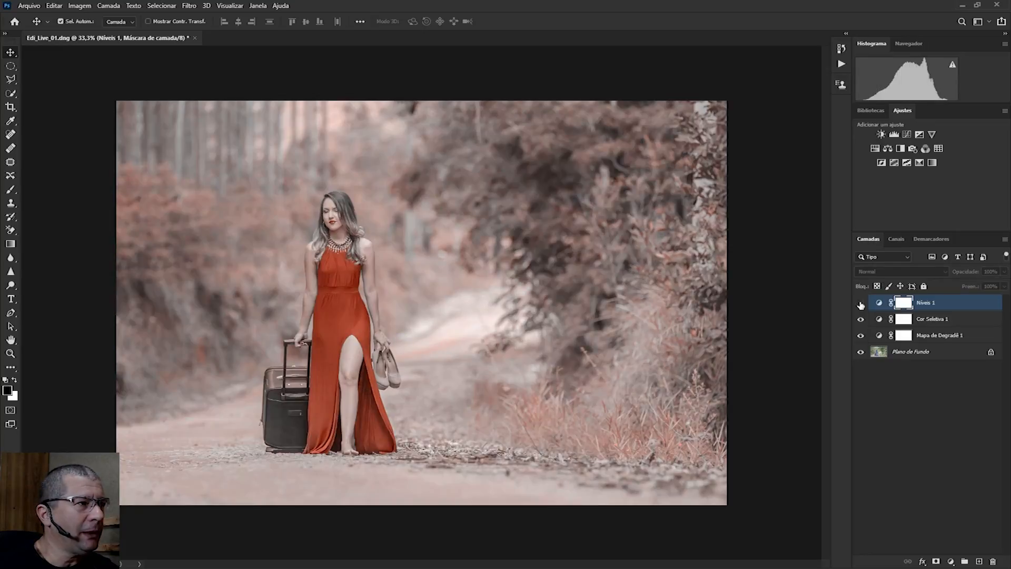
click(861, 304)
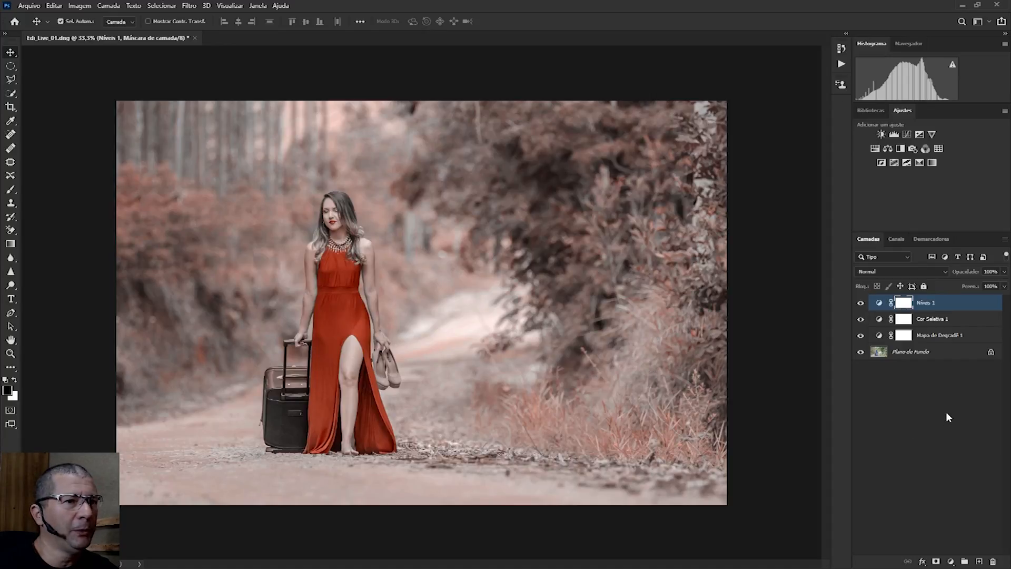
click(910, 414)
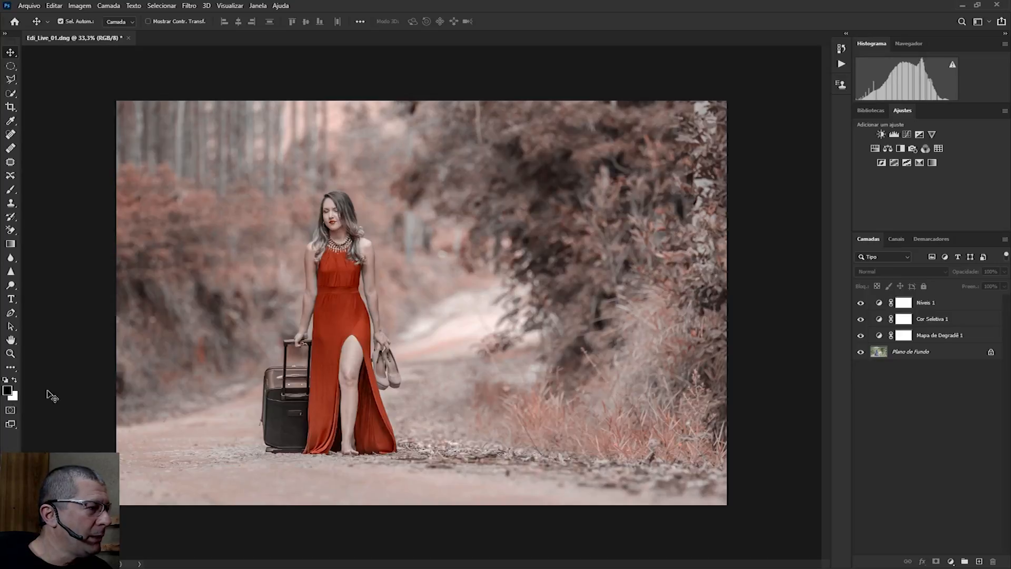
- Try red #cc1414 as the foreground colour and restore the default black foreground and white background
key(x)
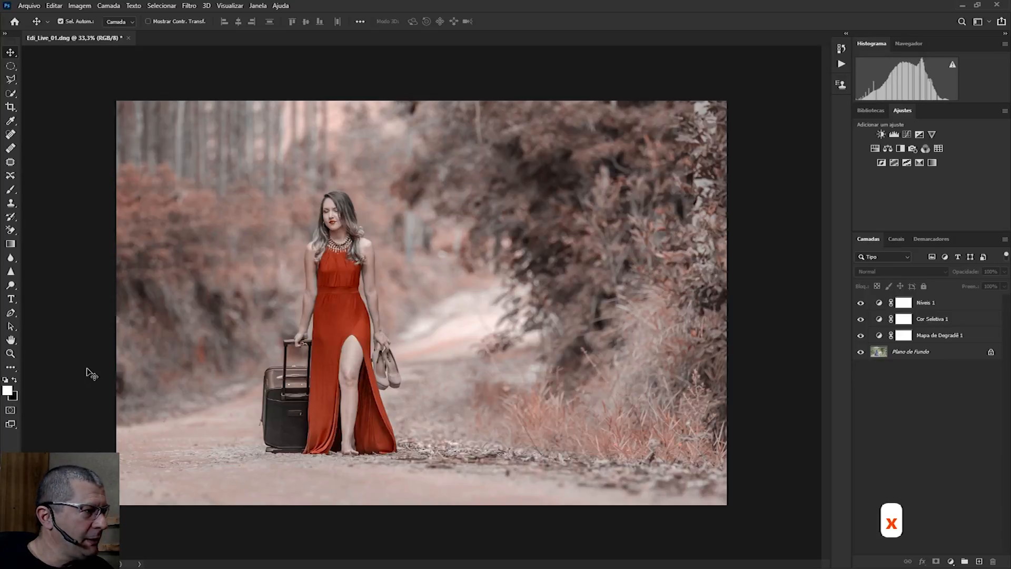
key(x)
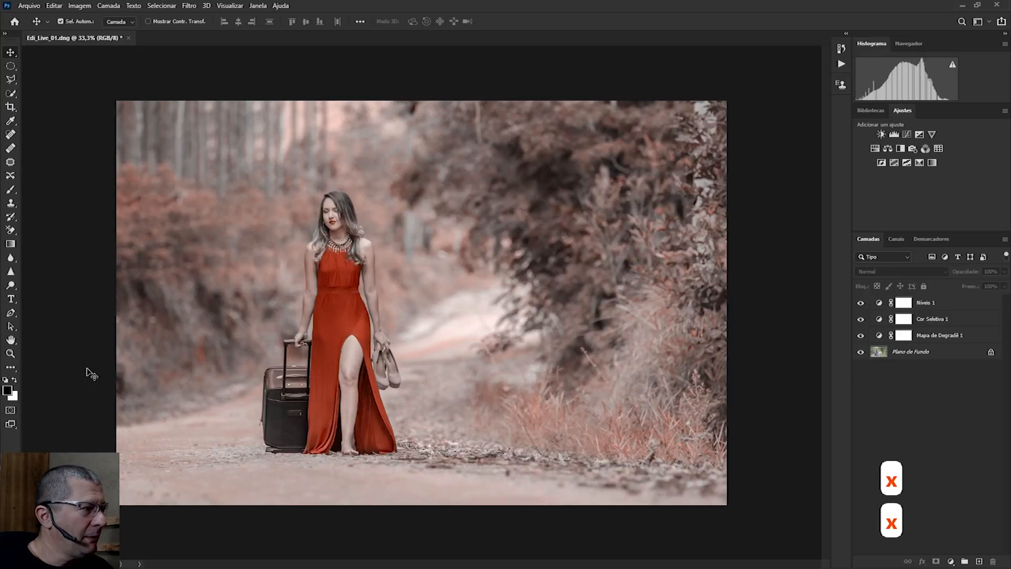
click(8, 389)
click(582, 164)
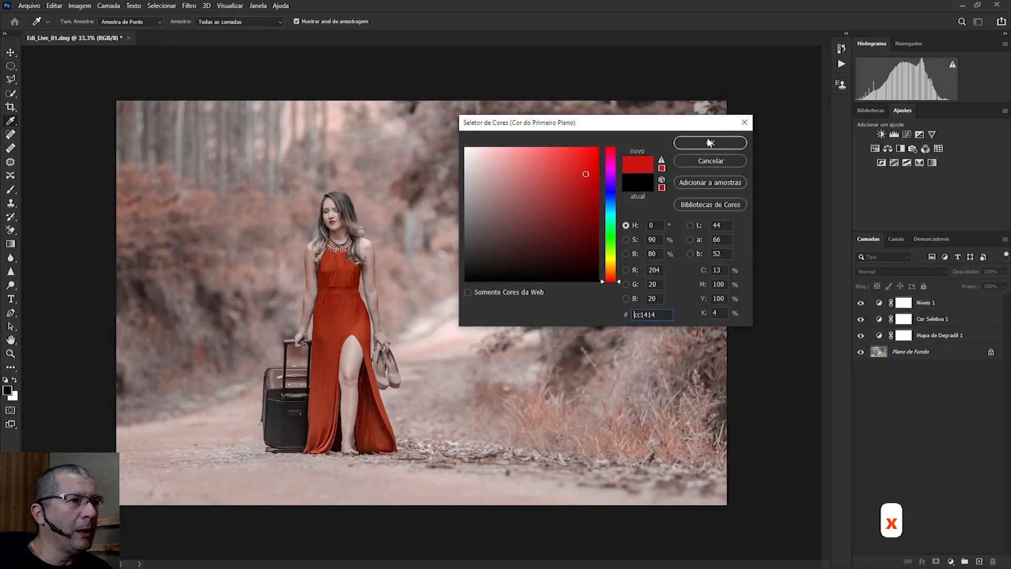
click(710, 143)
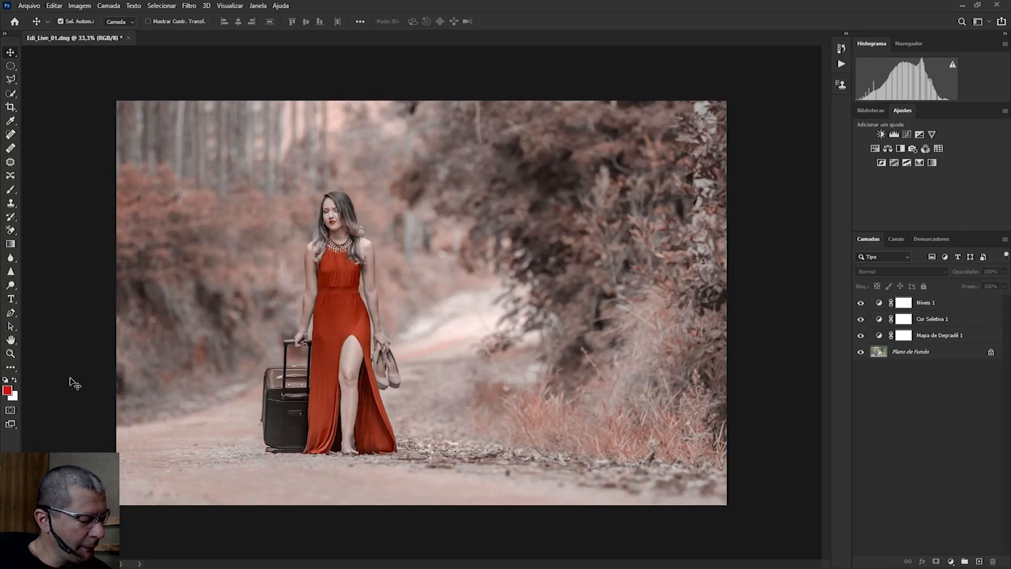
key(d)
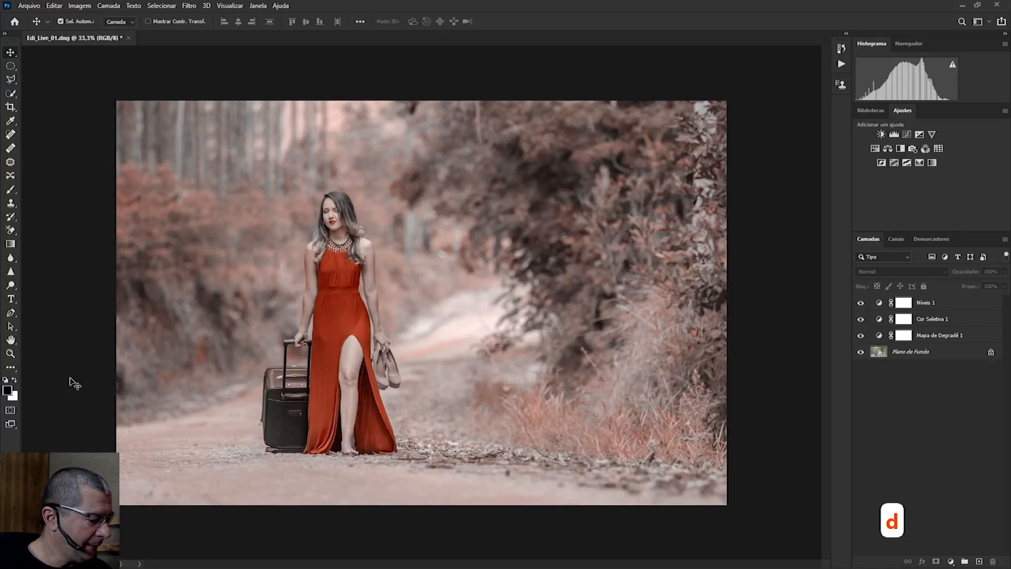
key(x)
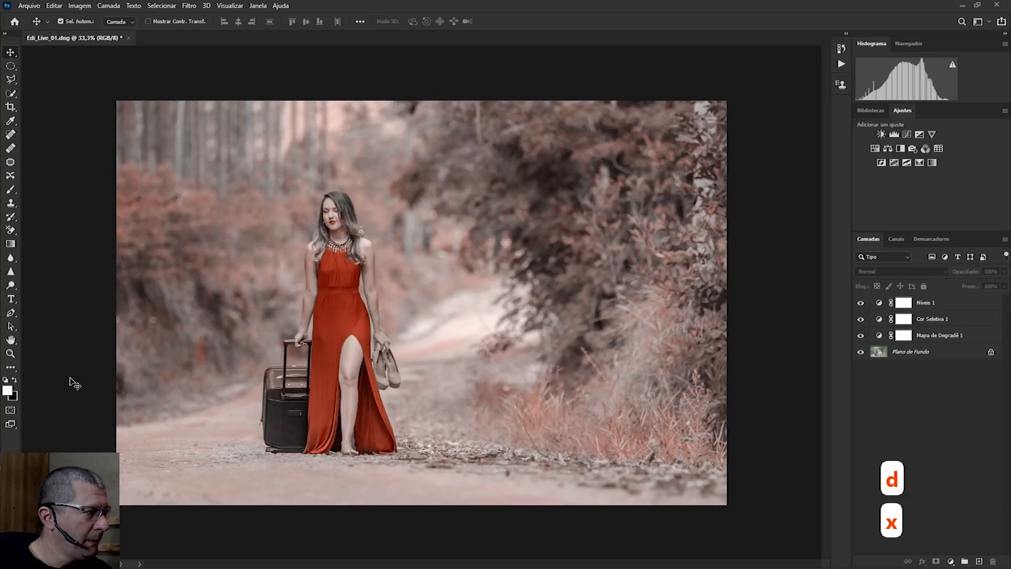
key(x)
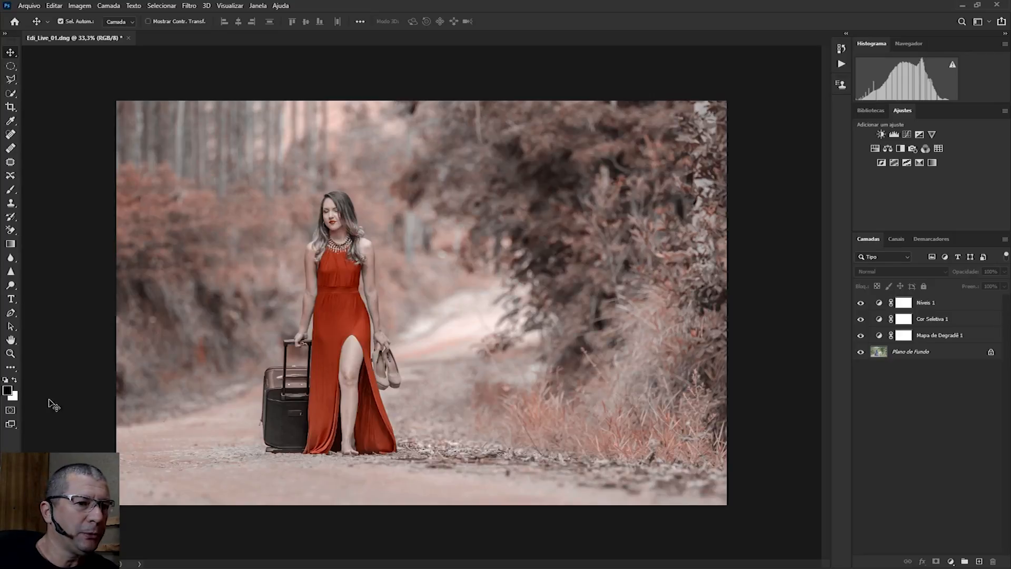
- Add a Gradient (Degradê) fill layer above the others with the Radial style and Reverse (Reverter) enabled
click(951, 562)
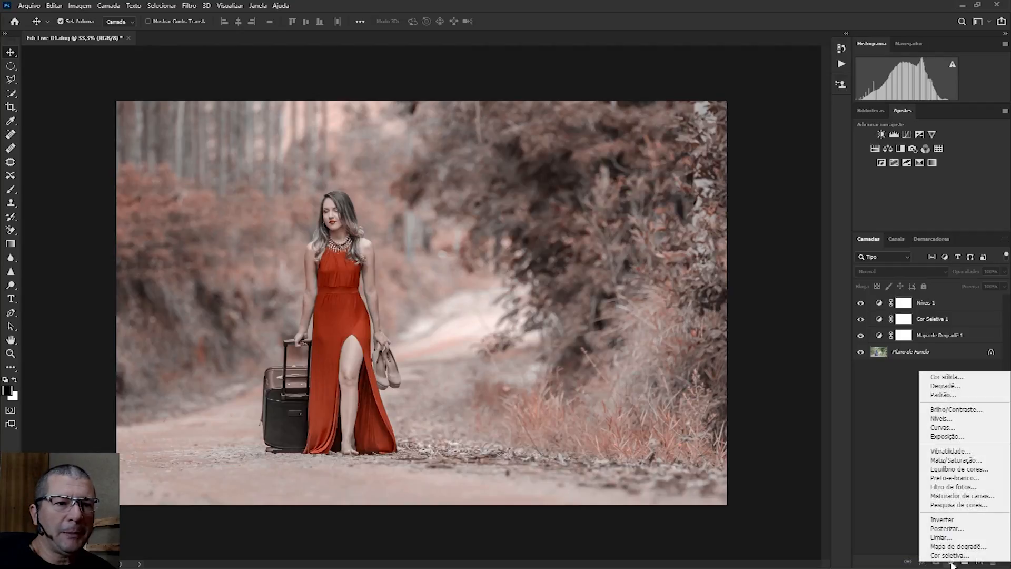
click(963, 387)
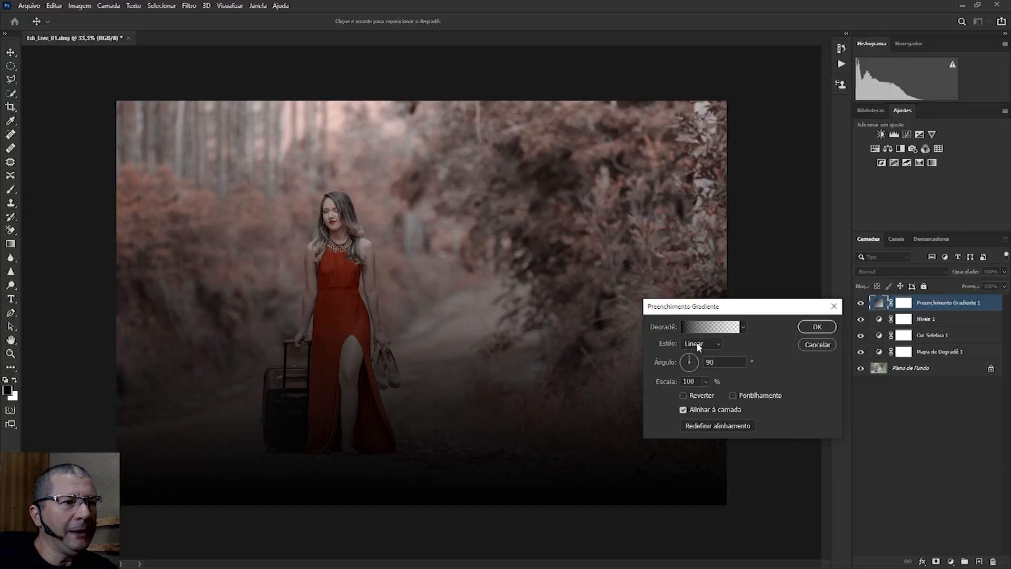
click(709, 347)
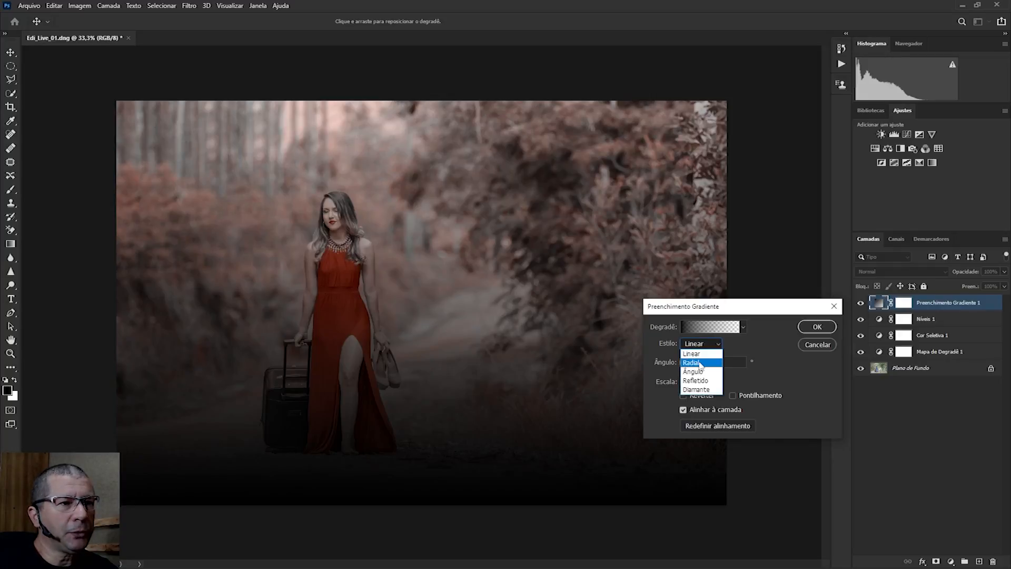
click(701, 362)
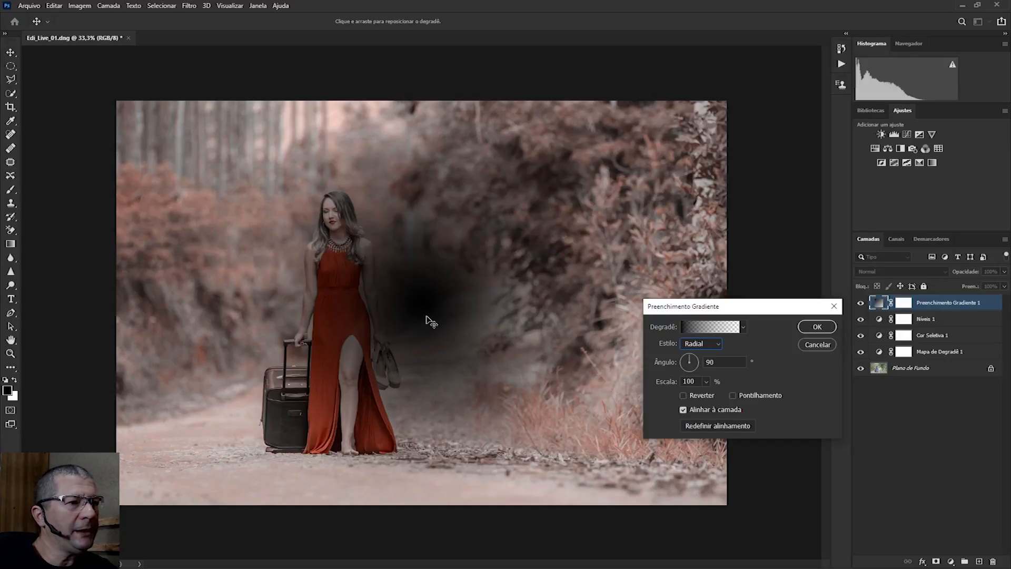
click(683, 396)
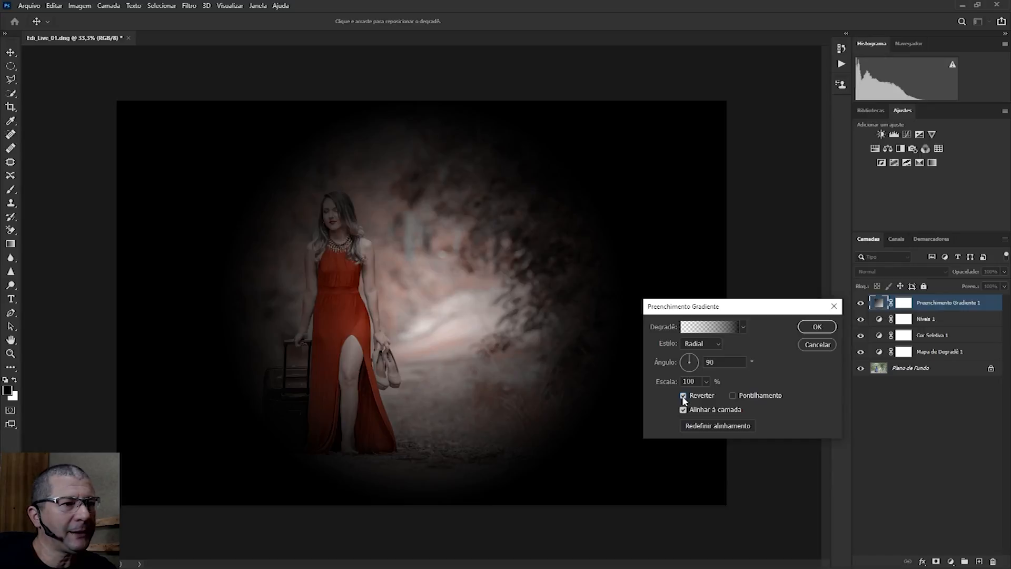
- Set the radial gradient's scale to 160%, move its clear centre towards the woman, and apply the fill
click(689, 381)
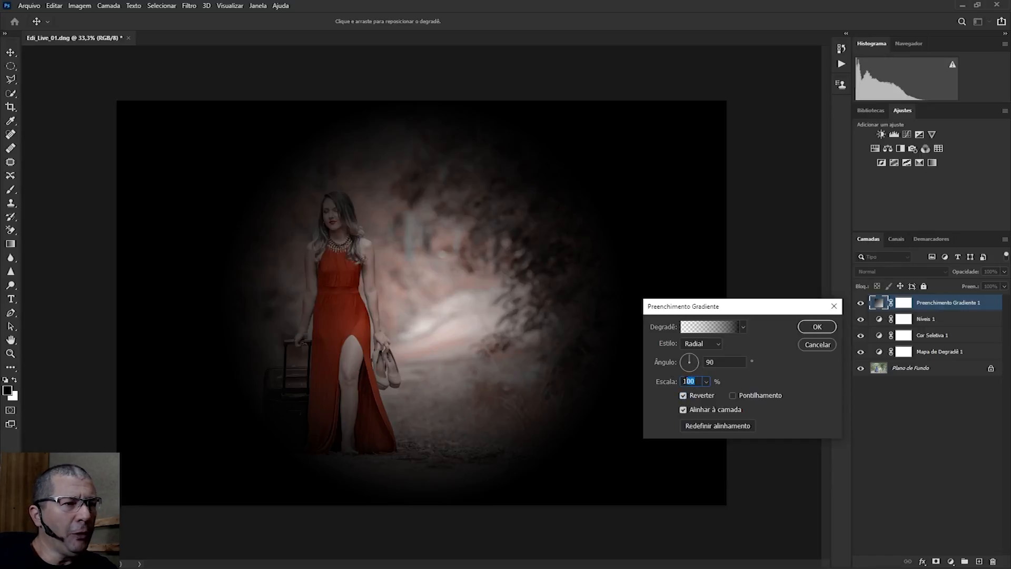
text(160)
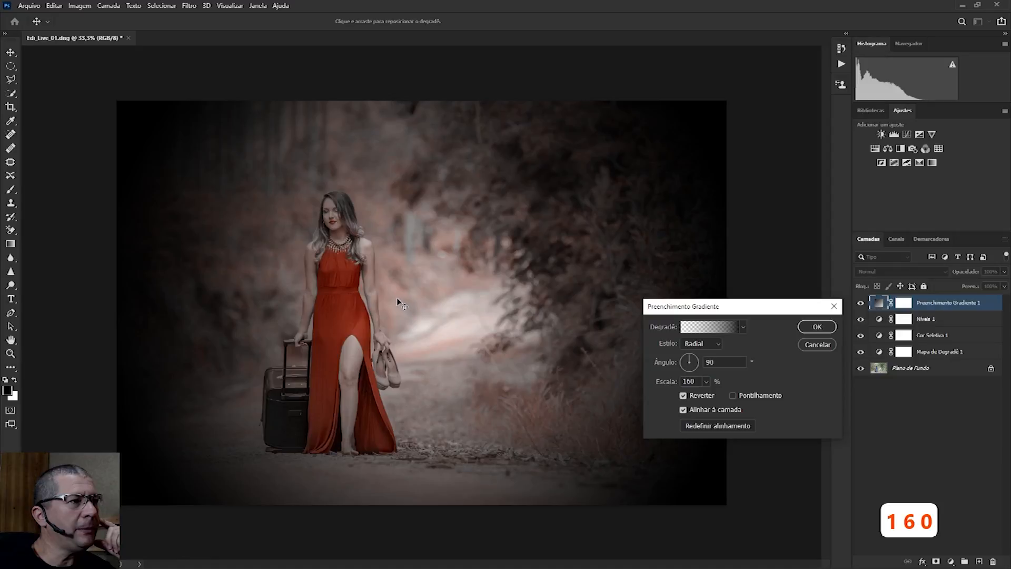
drag(390, 294, 345, 287)
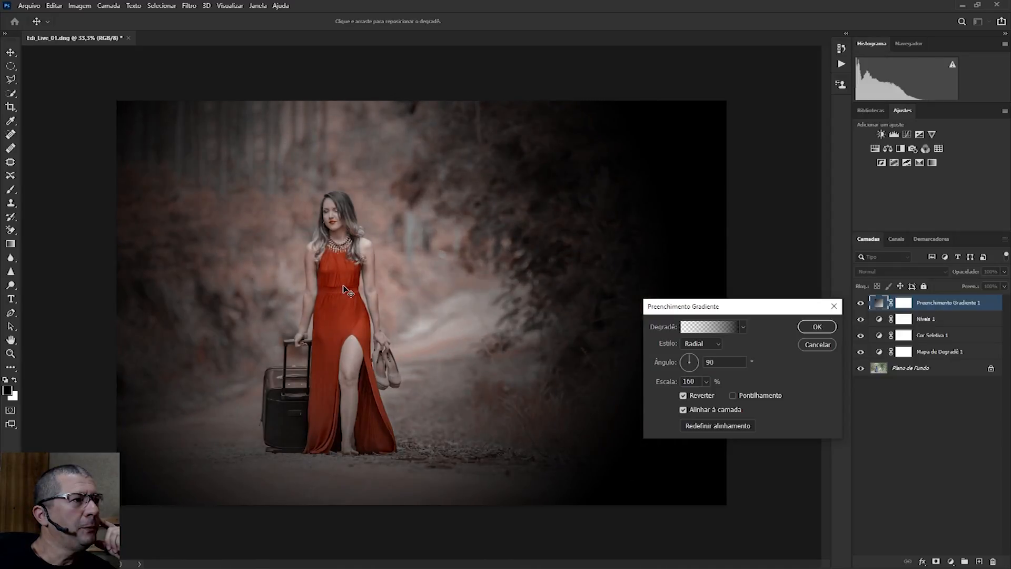
drag(345, 287, 345, 287)
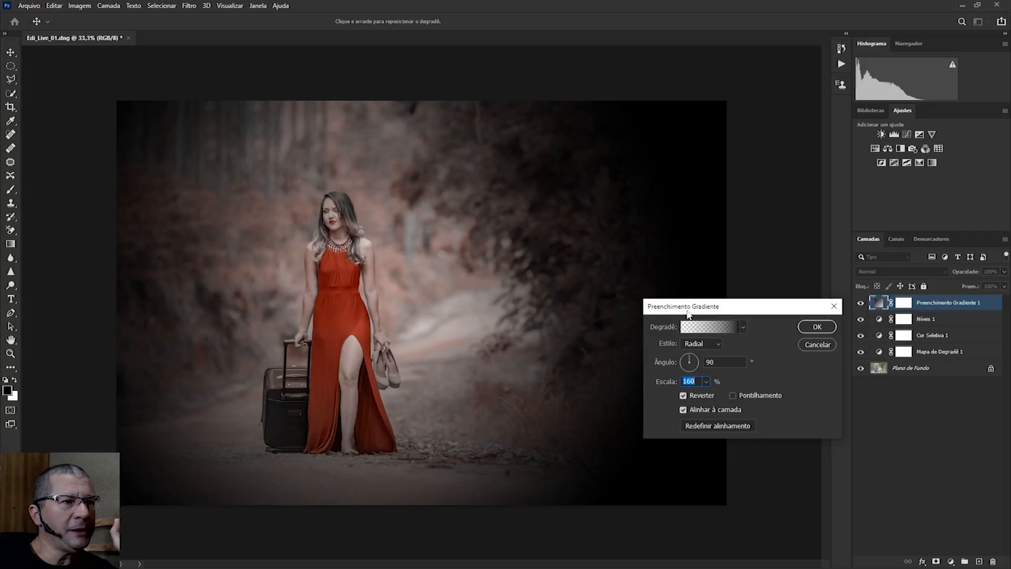
click(816, 327)
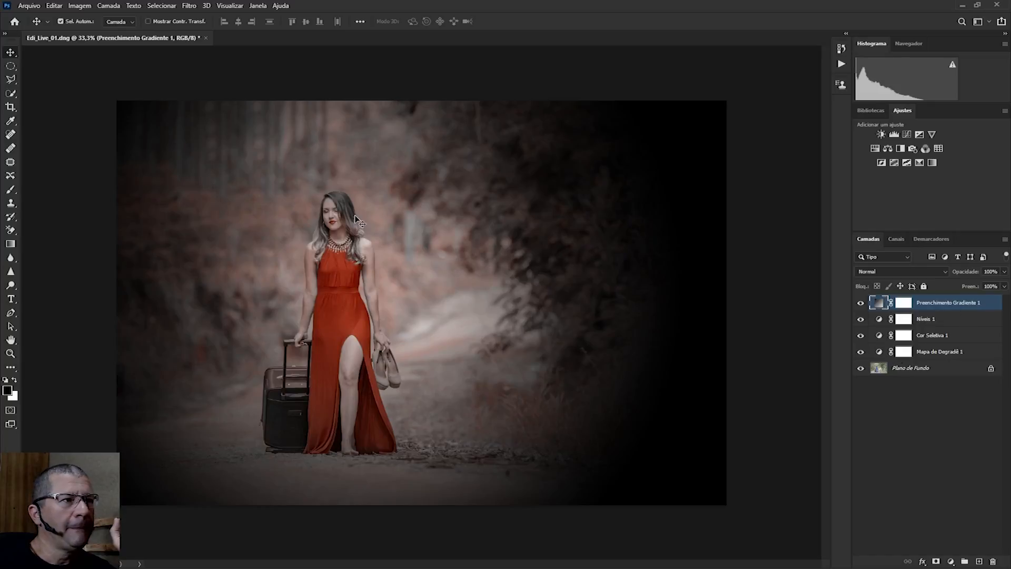
- Reopen the gradient fill's settings and shift its clear centre slightly further left over the woman
double_click(879, 304)
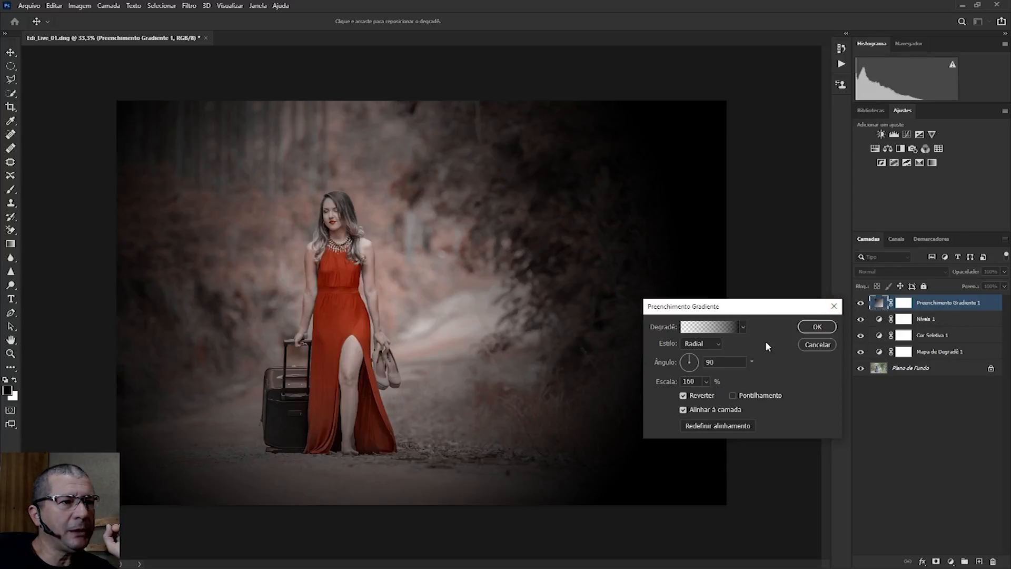
drag(387, 315, 339, 316)
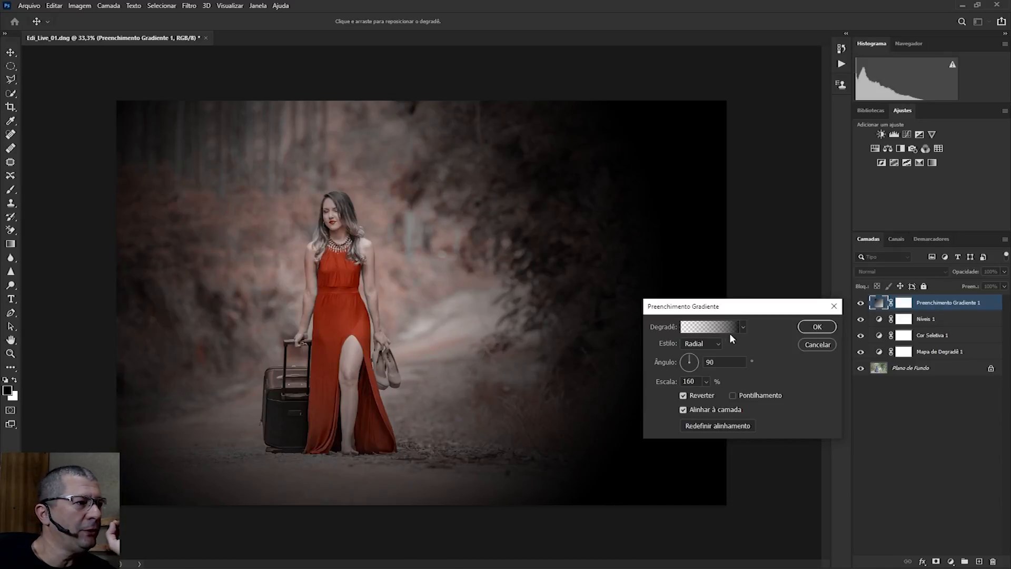
click(817, 327)
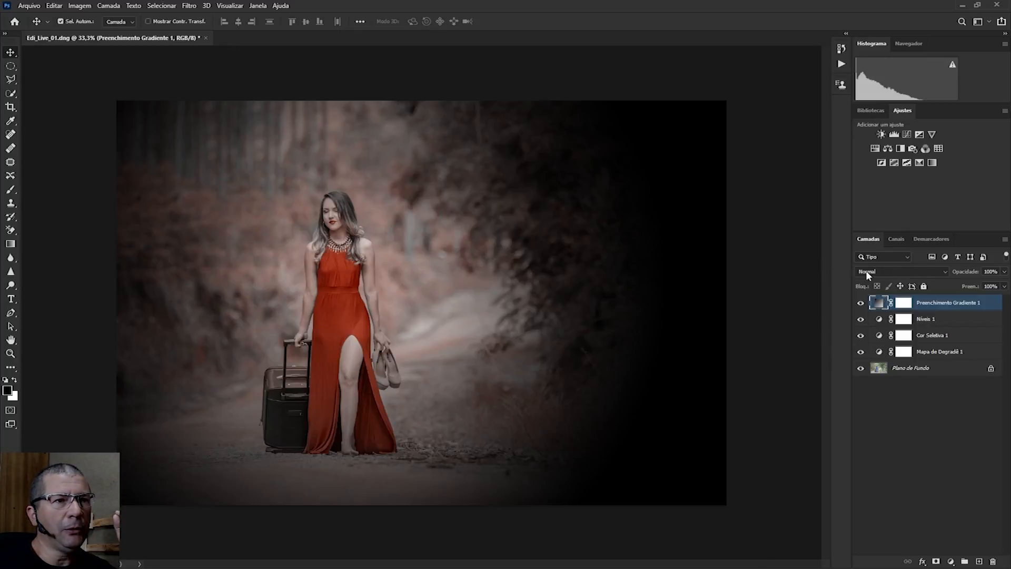
- Set the gradient fill layer's blending mode to Soft Light (Luz Indireta) and compare the photo with and without it
click(883, 272)
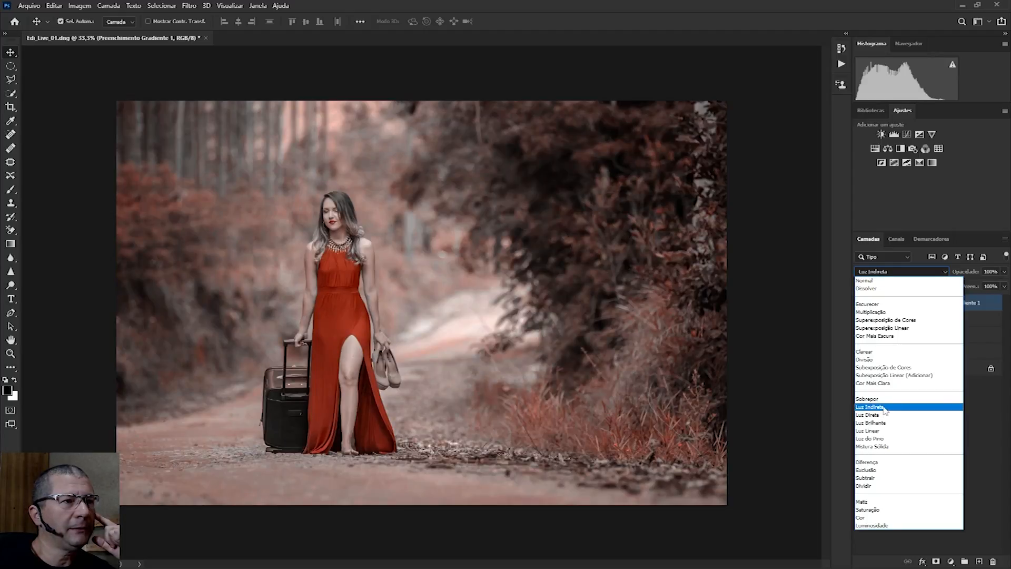
click(883, 407)
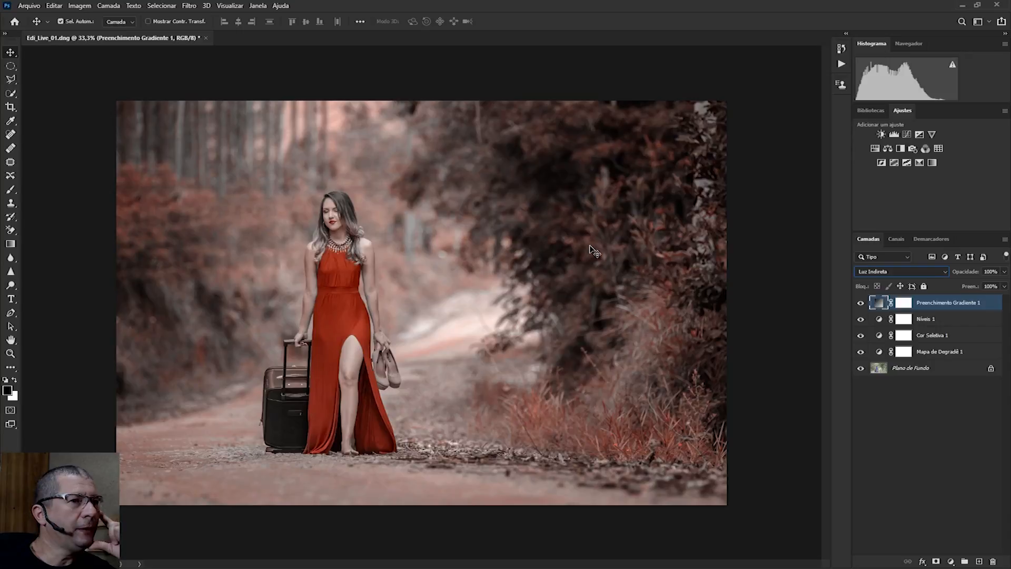
click(861, 303)
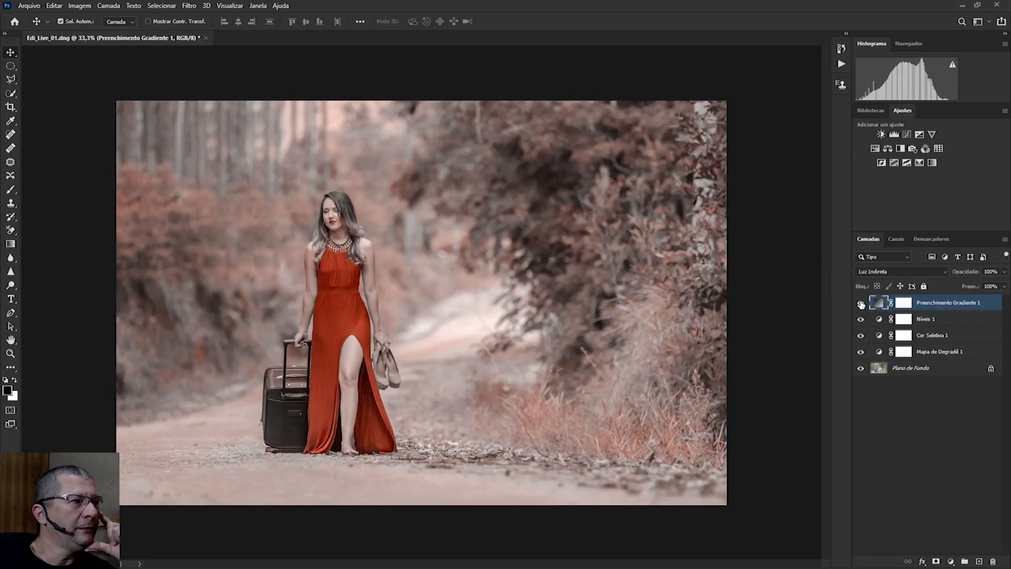
click(862, 304)
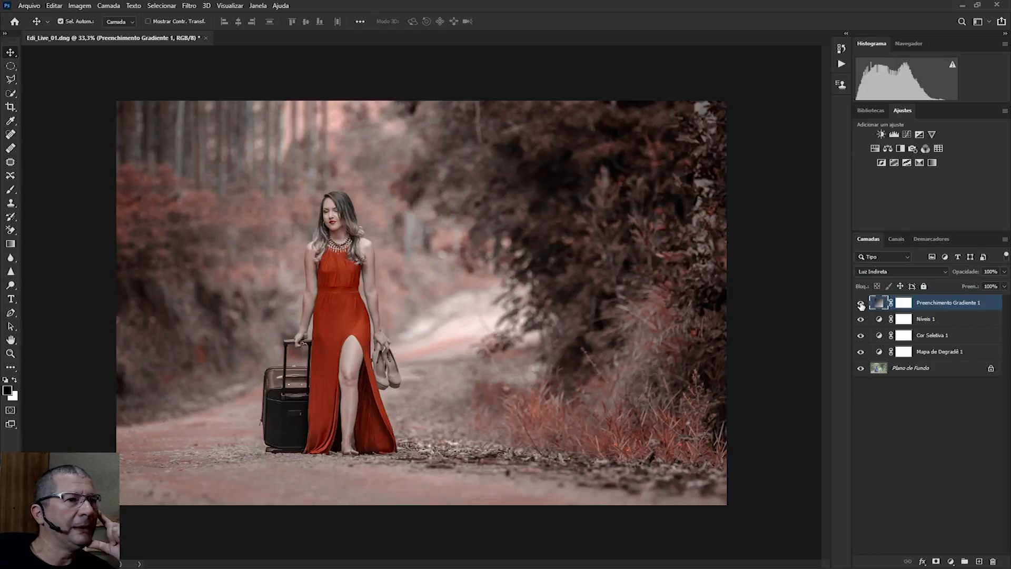
click(861, 305)
click(861, 305)
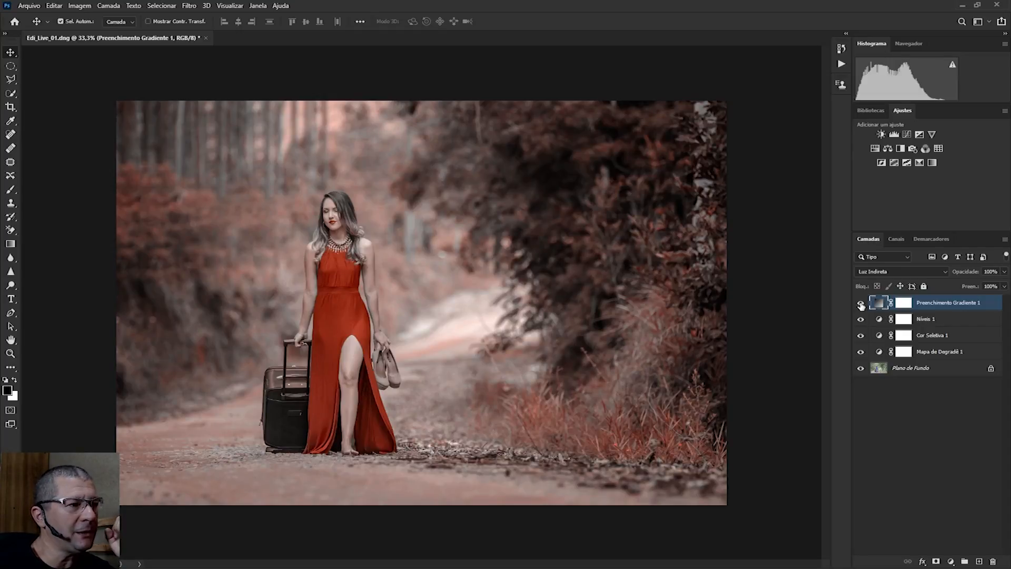
click(861, 304)
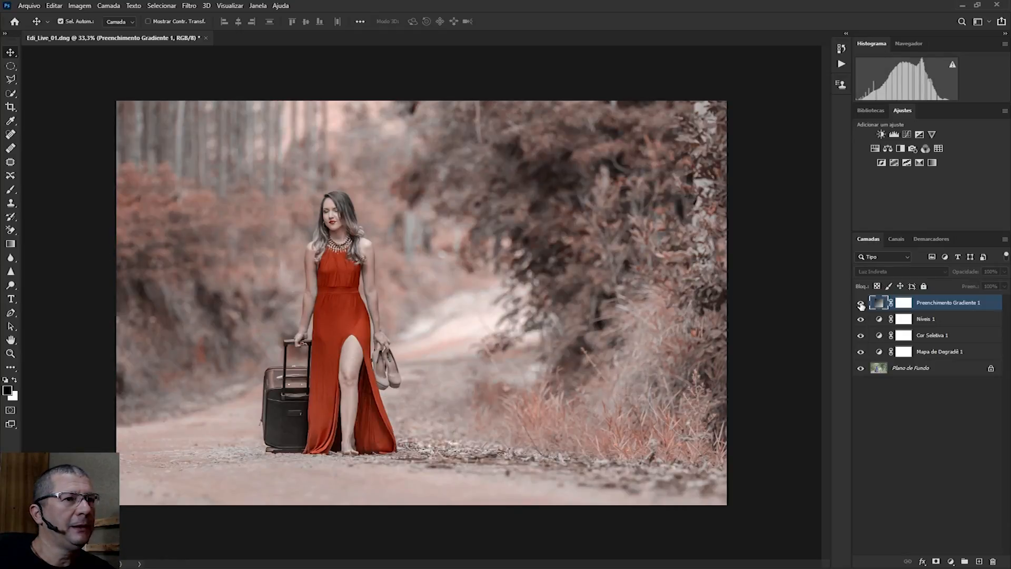
click(861, 303)
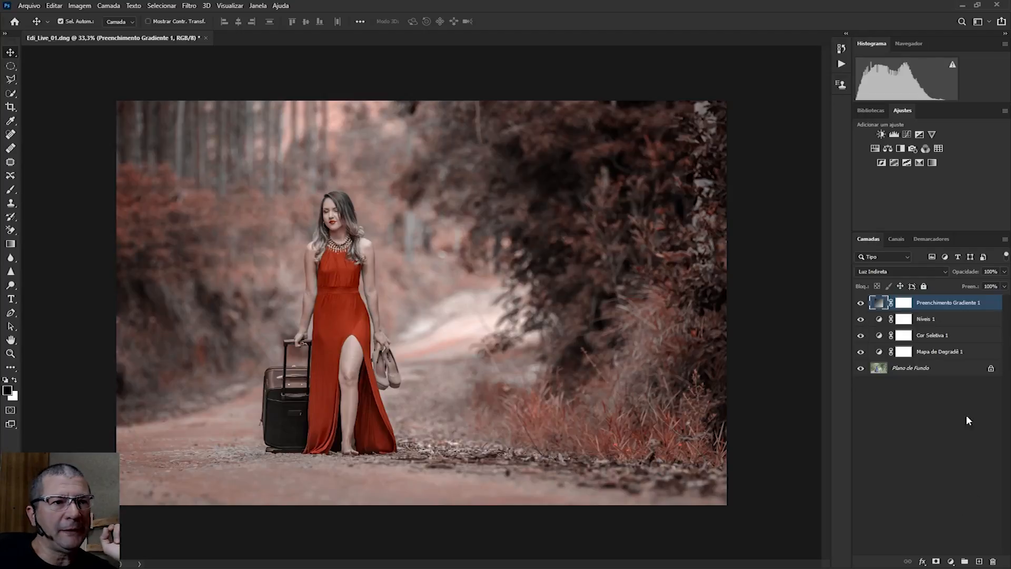
- Paint the Gradient Map layer's mask black with a 10% opacity brush over the grass and surrounding foliage to soften the red tint
click(904, 354)
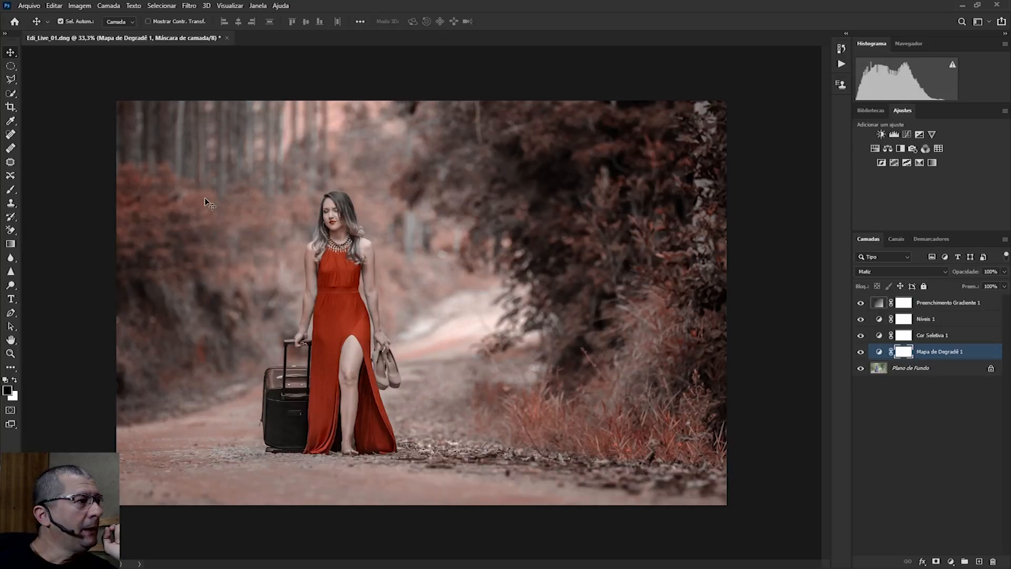
click(11, 190)
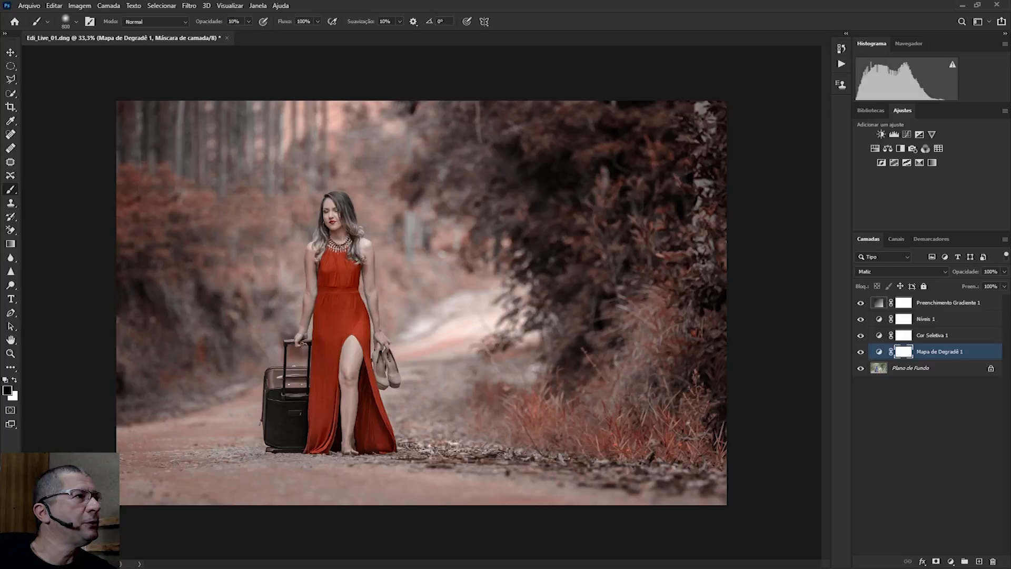
click(205, 21)
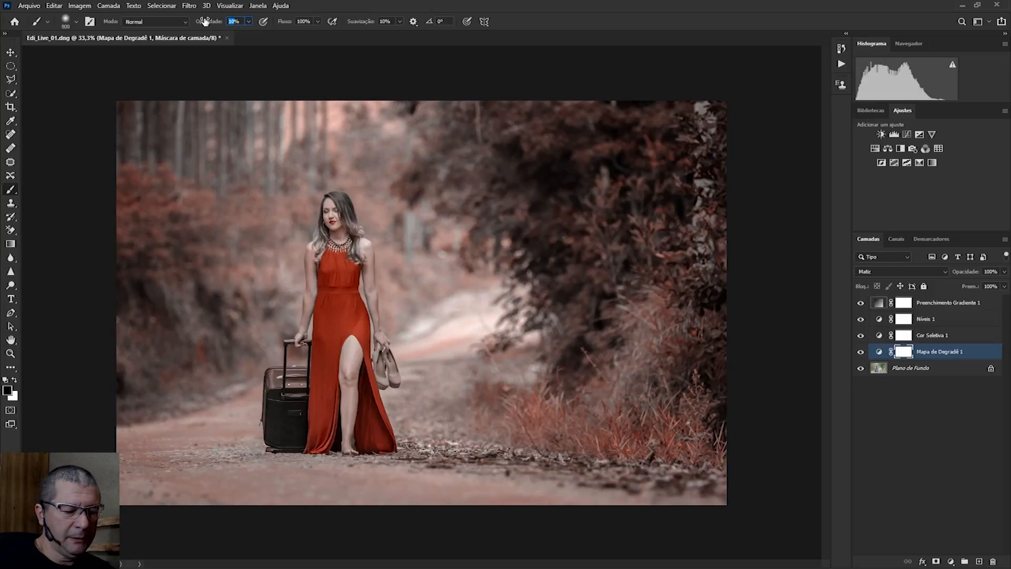
text(10)
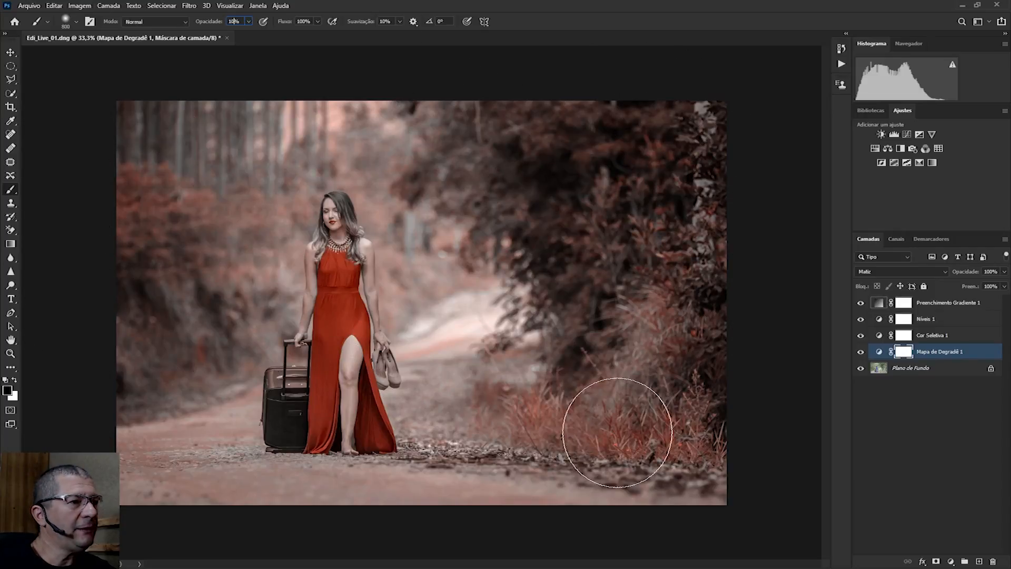
drag(503, 405, 722, 427)
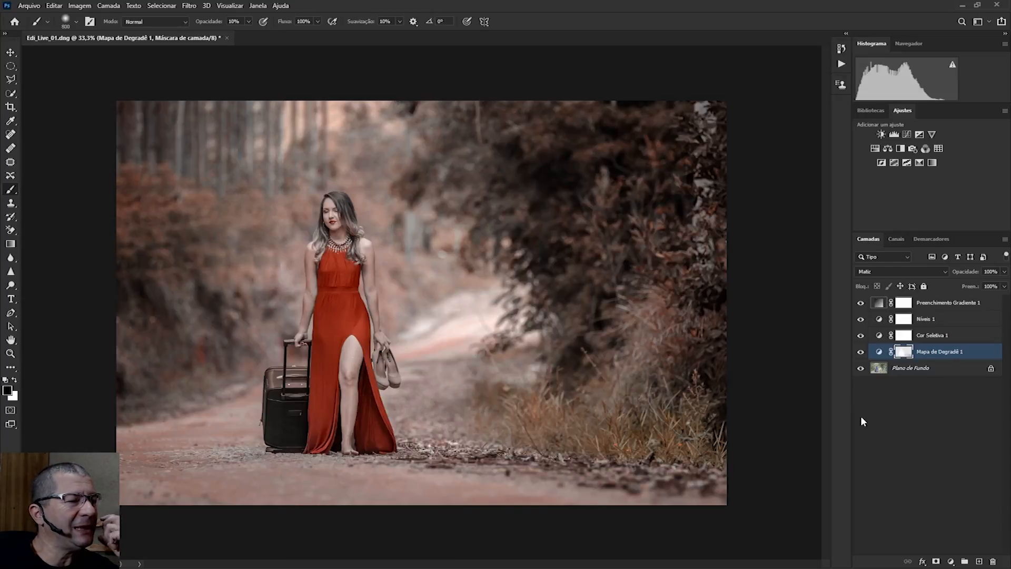
click(917, 430)
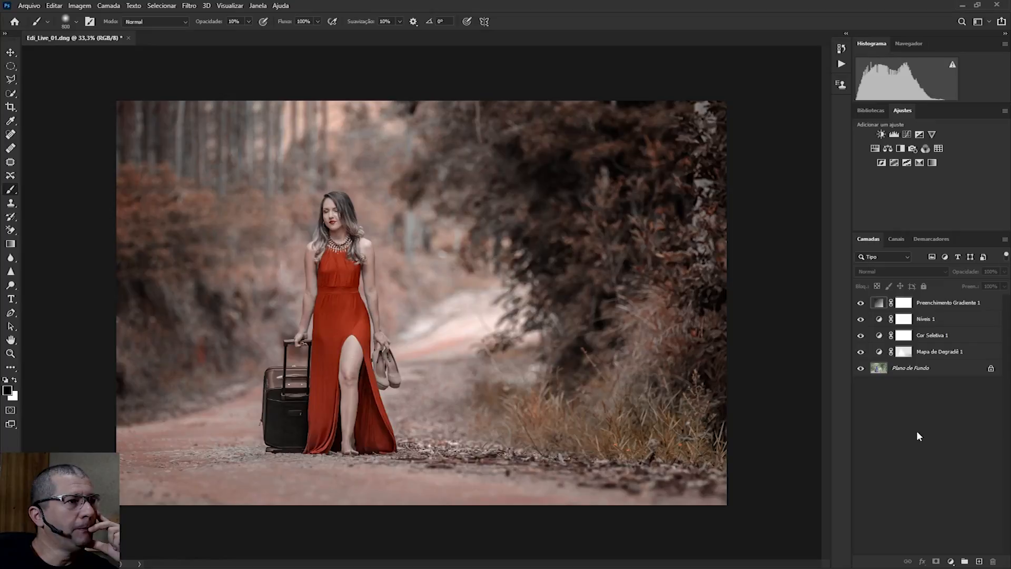
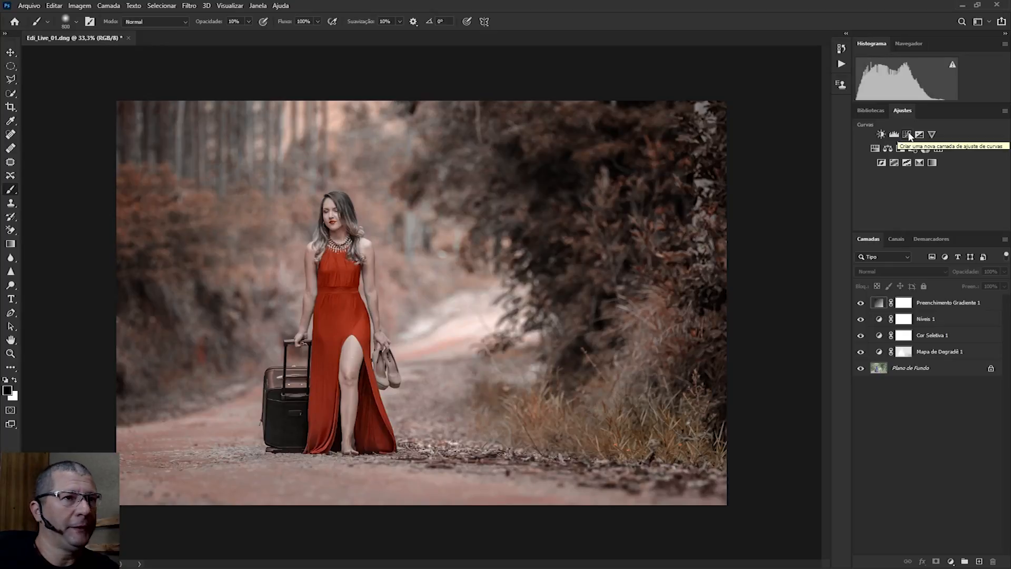
- Add a Curves (Curvas) layer on top, shape a gentle contrast S-curve in RGB, and compare the photo with and without it
click(908, 134)
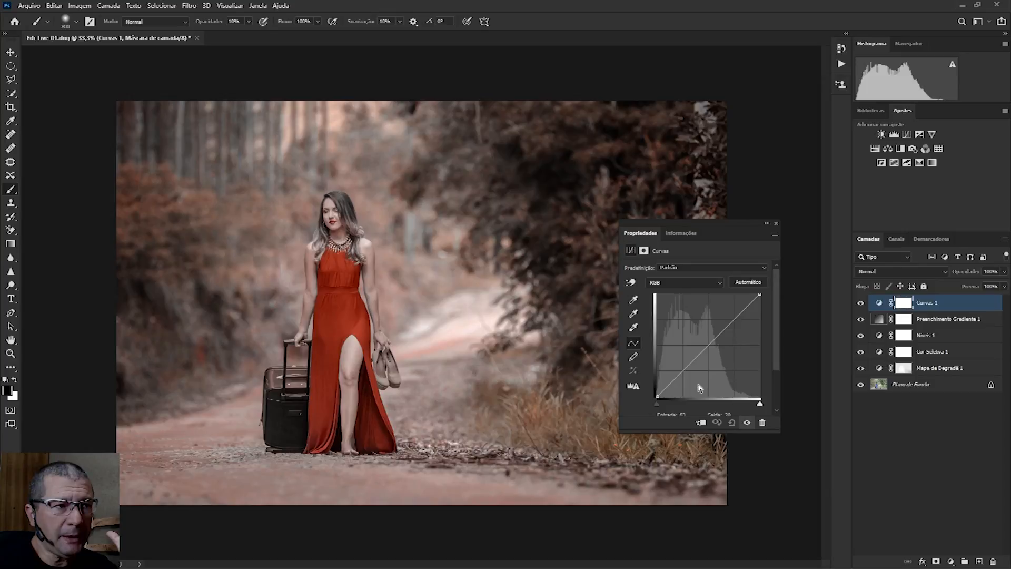
click(731, 323)
drag(731, 323, 729, 321)
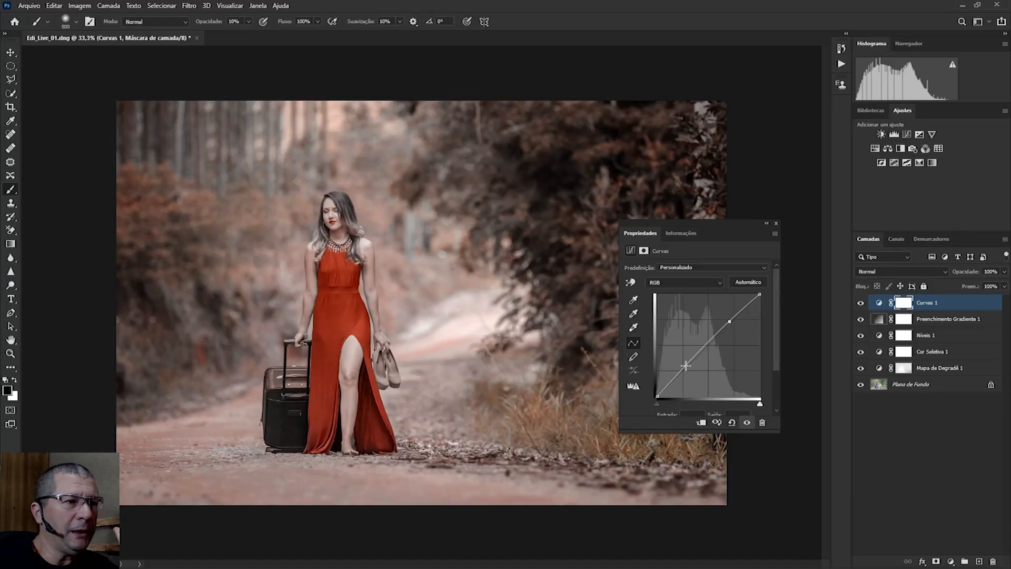
drag(686, 366, 691, 366)
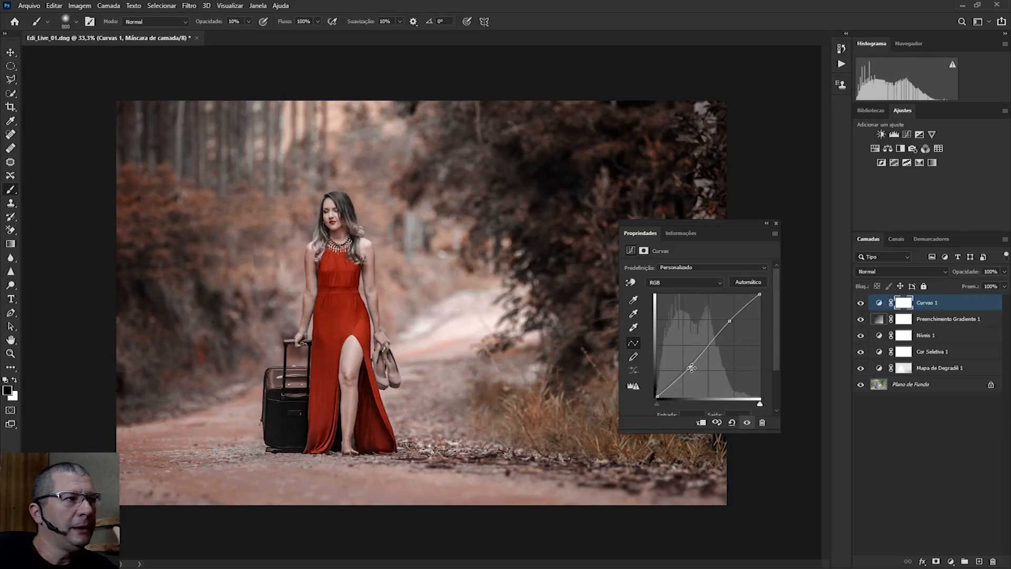
click(861, 303)
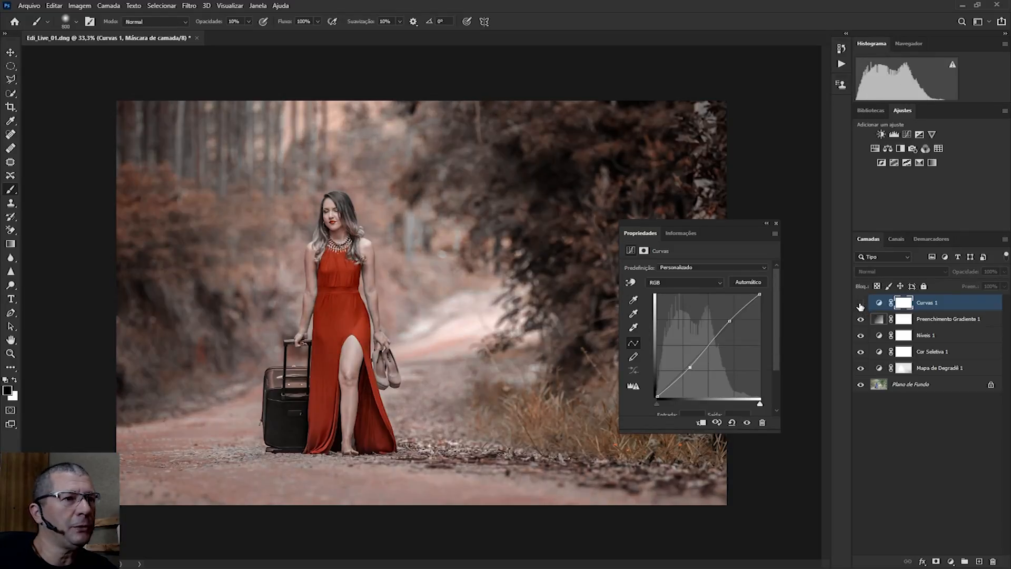
click(861, 303)
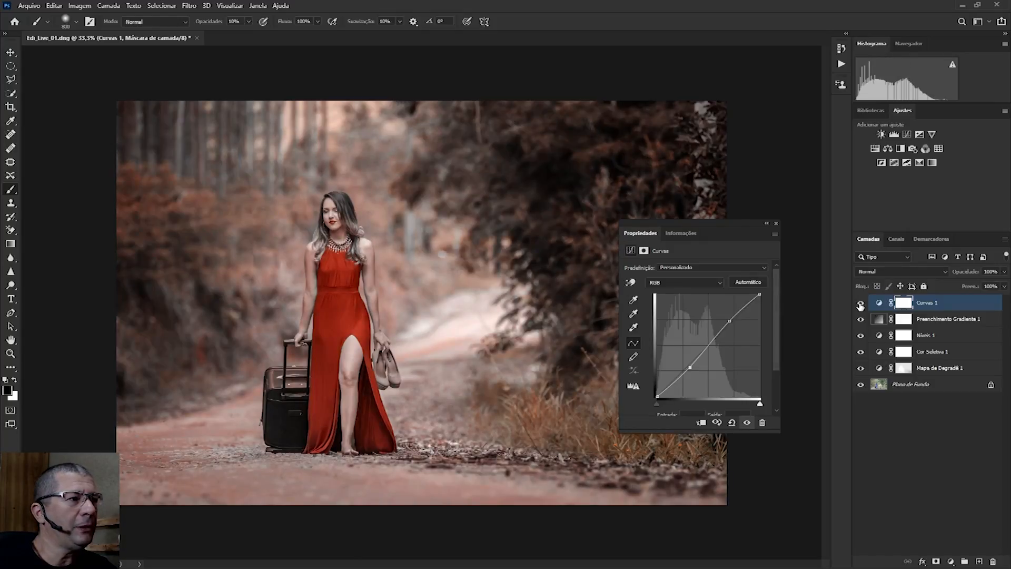
click(860, 303)
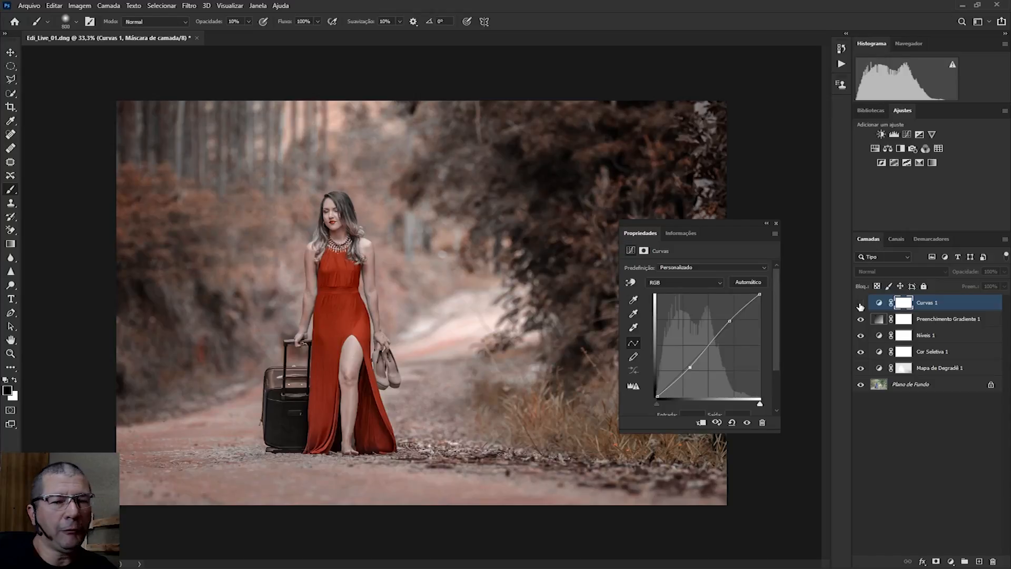
click(861, 304)
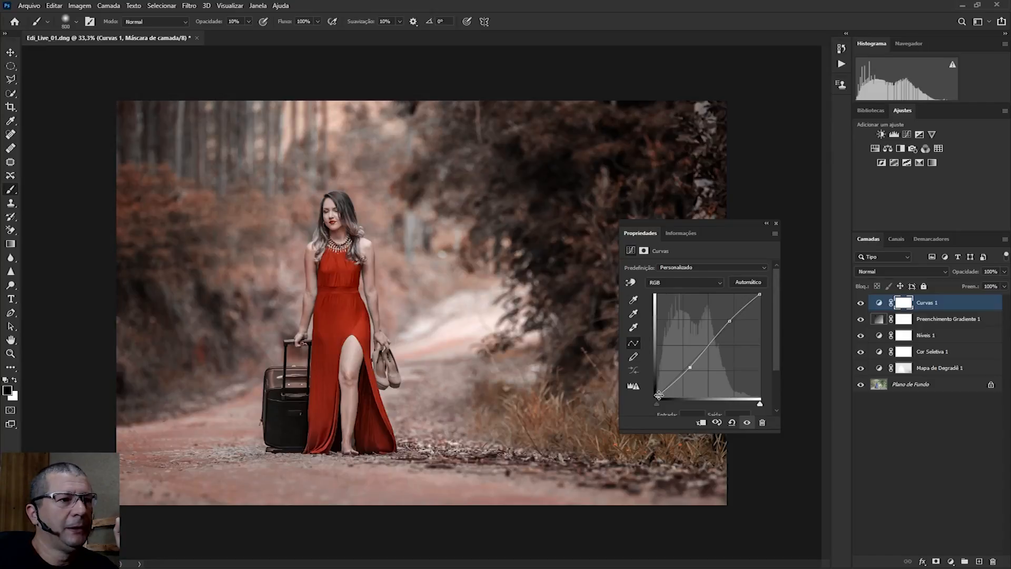
- Raise the RGB curve's black point for a faded matte look in the shadows and compare the photo with and without the Curves layer
drag(656, 396, 653, 386)
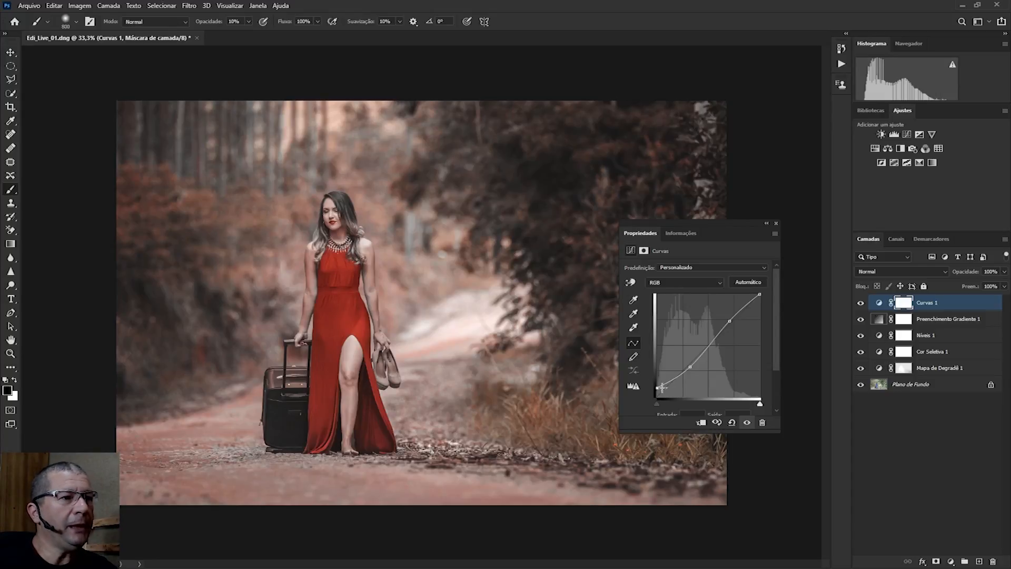
drag(657, 387, 655, 376)
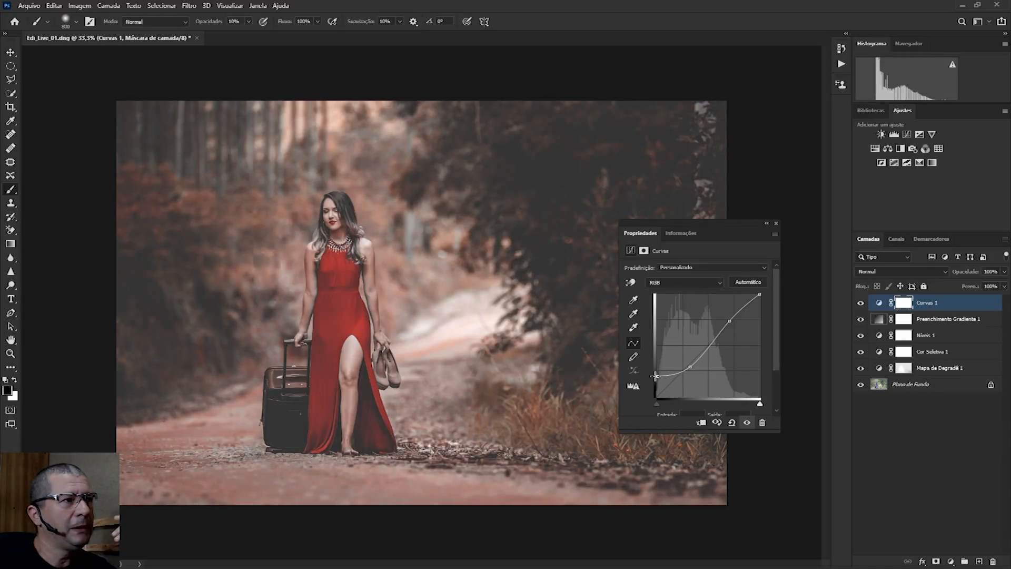
drag(655, 375, 655, 382)
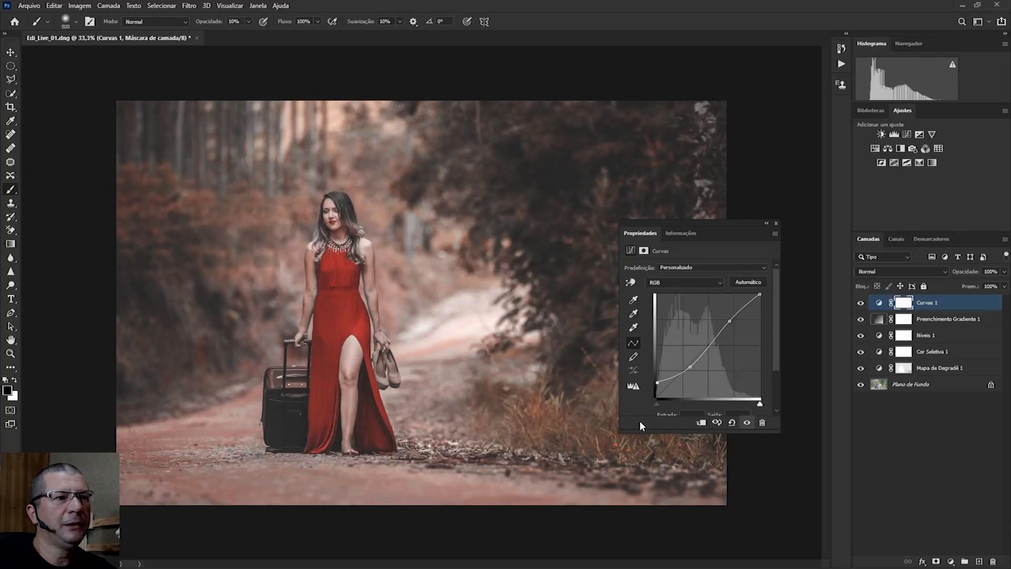
click(776, 224)
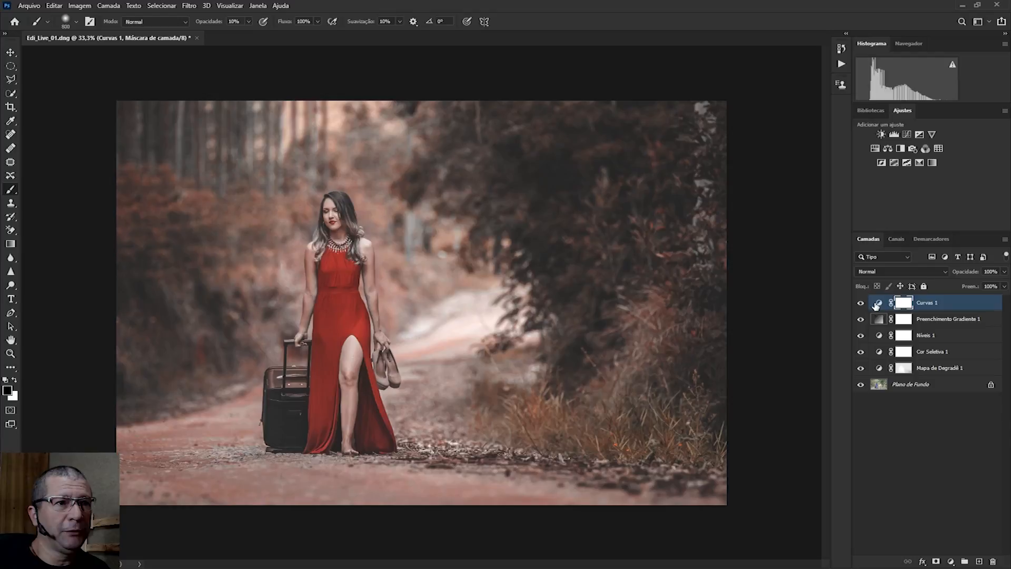
click(861, 305)
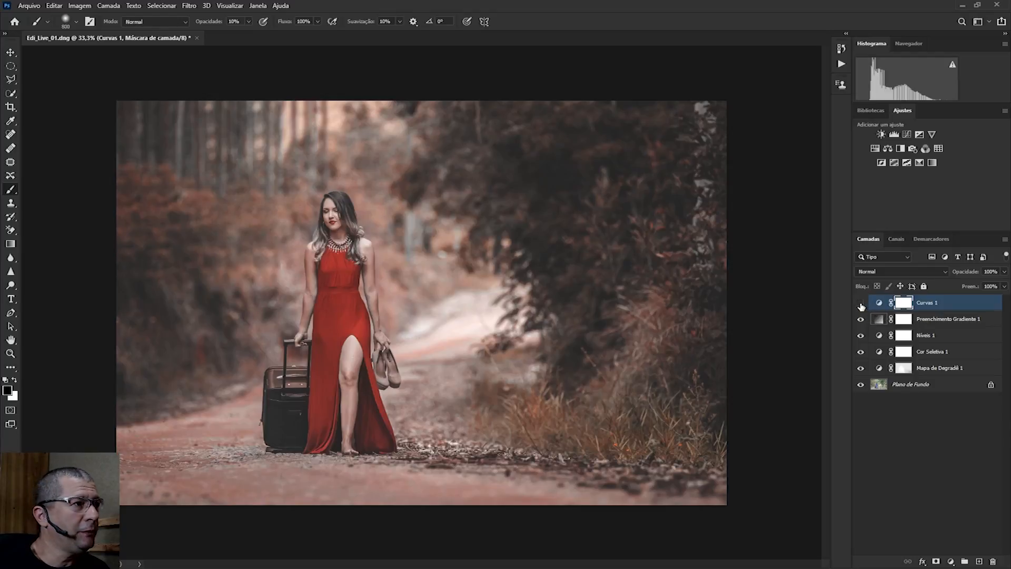
click(861, 303)
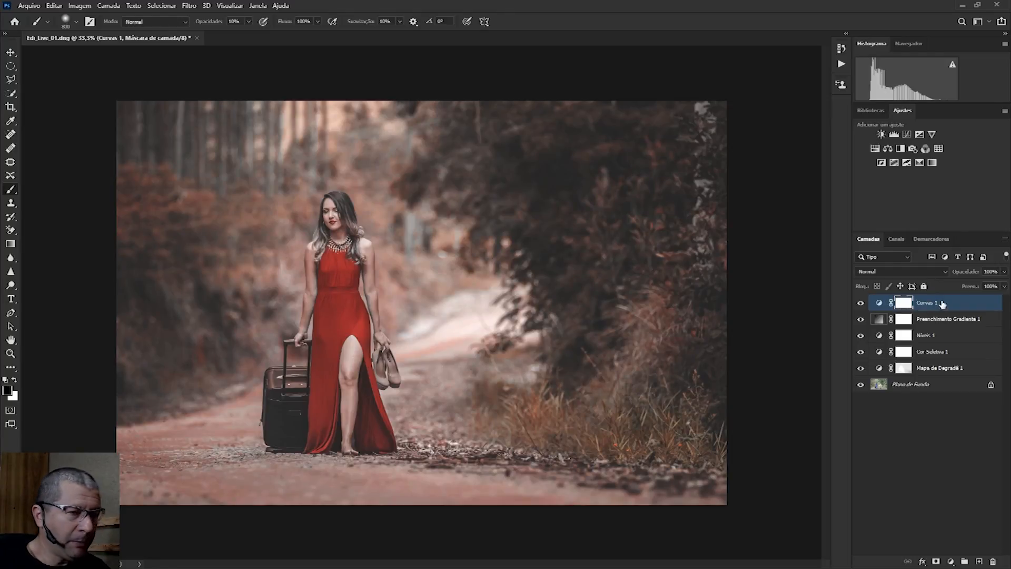
- Group all the adjustment and fill layers above the background and compare the photo with and without the group
shift+click(936, 370)
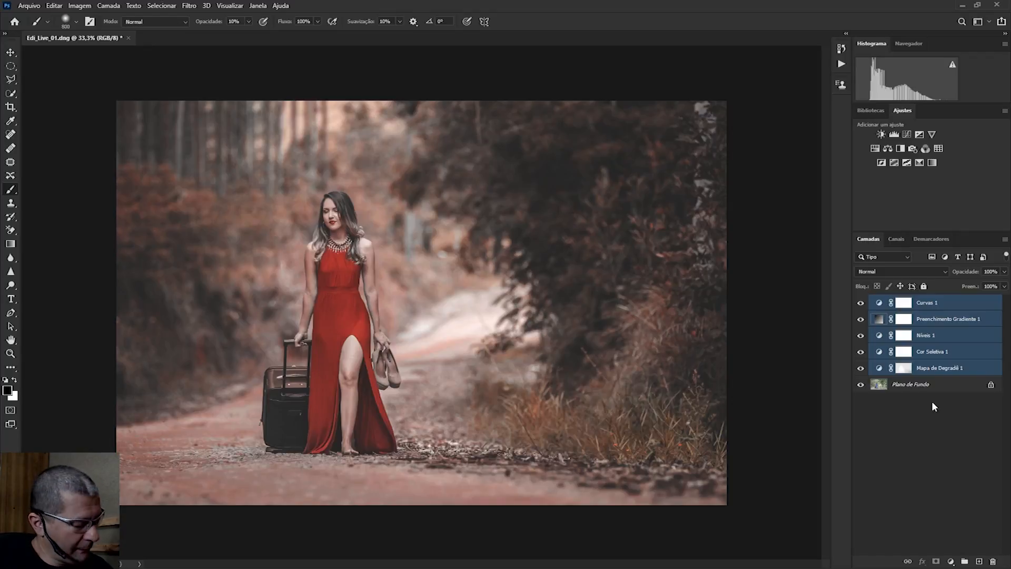
key(ctrl+g)
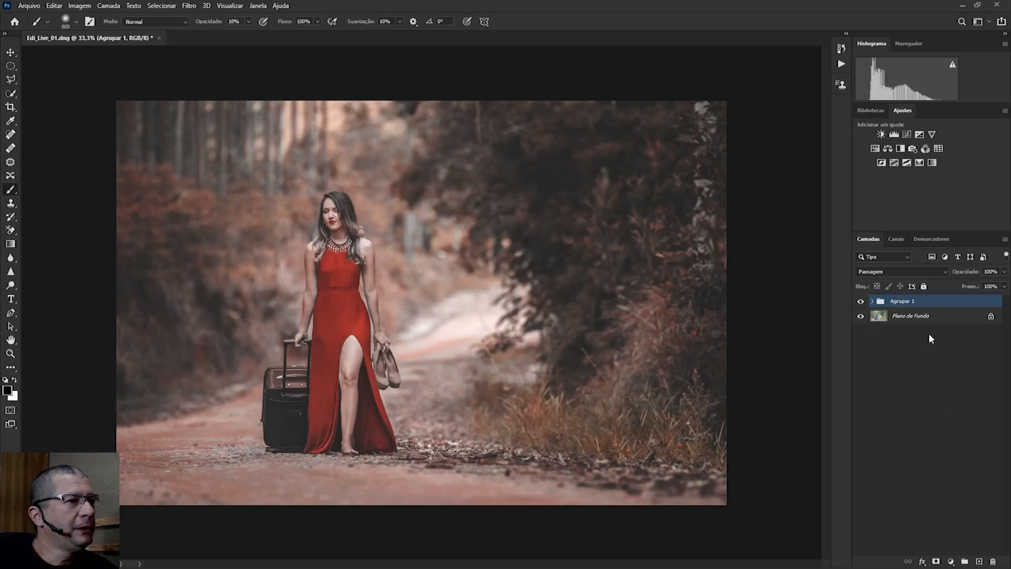
click(861, 303)
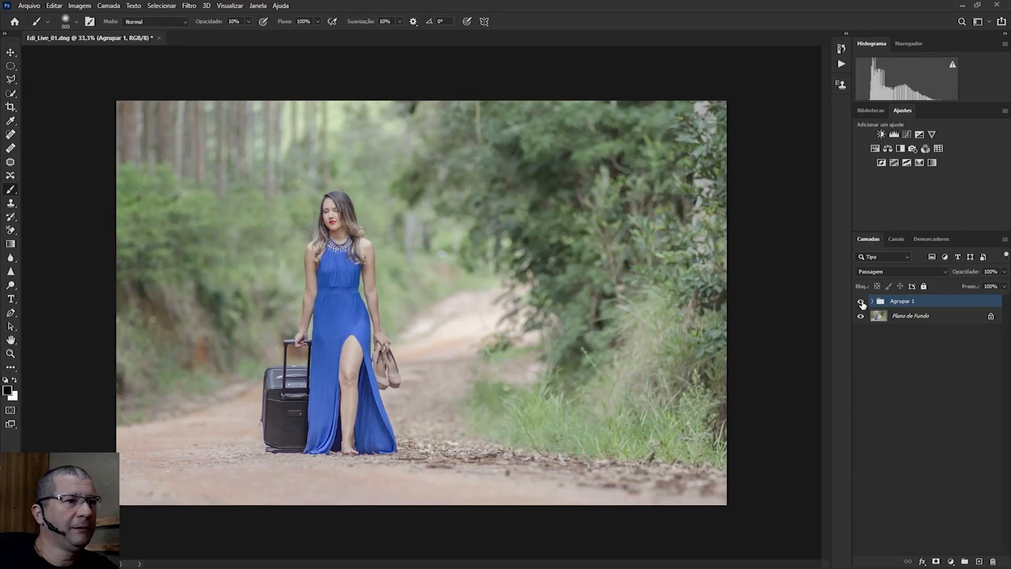
click(862, 303)
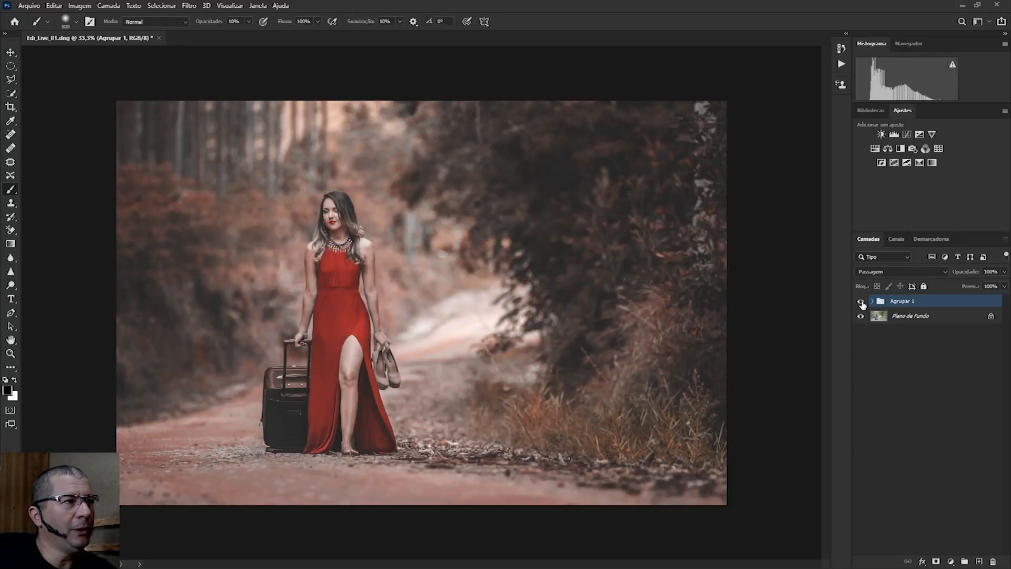
click(861, 303)
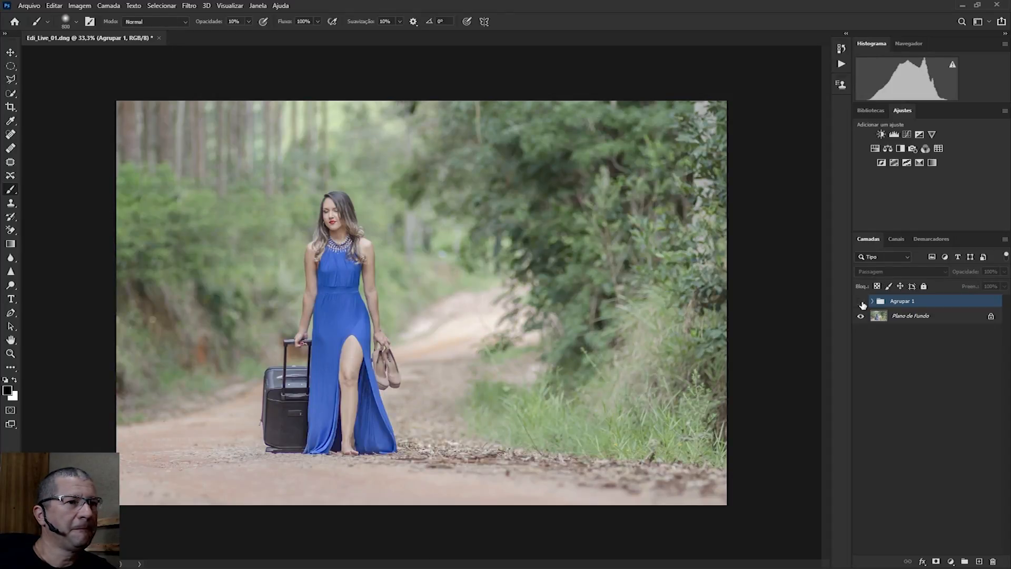
click(861, 303)
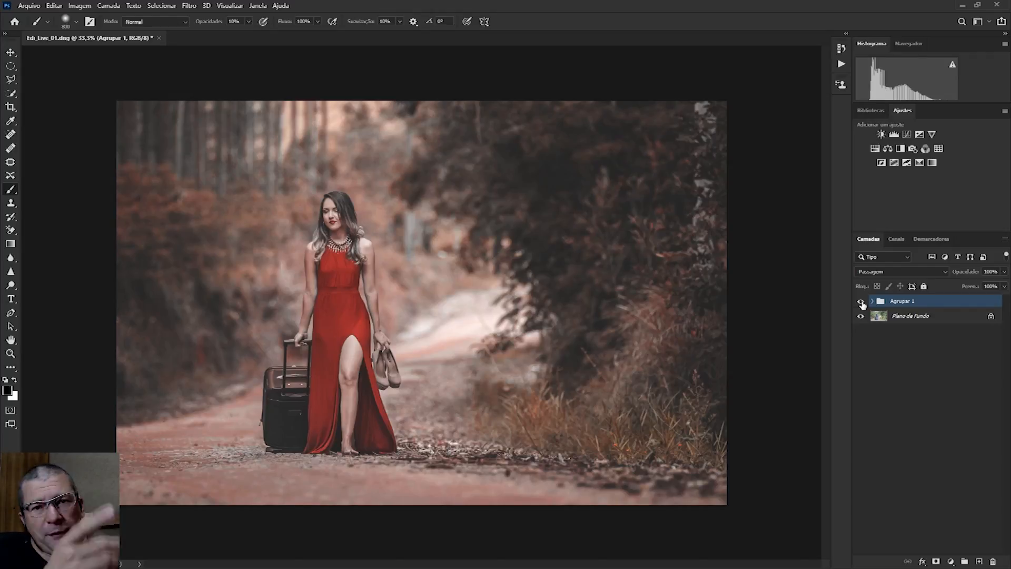
click(34, 6)
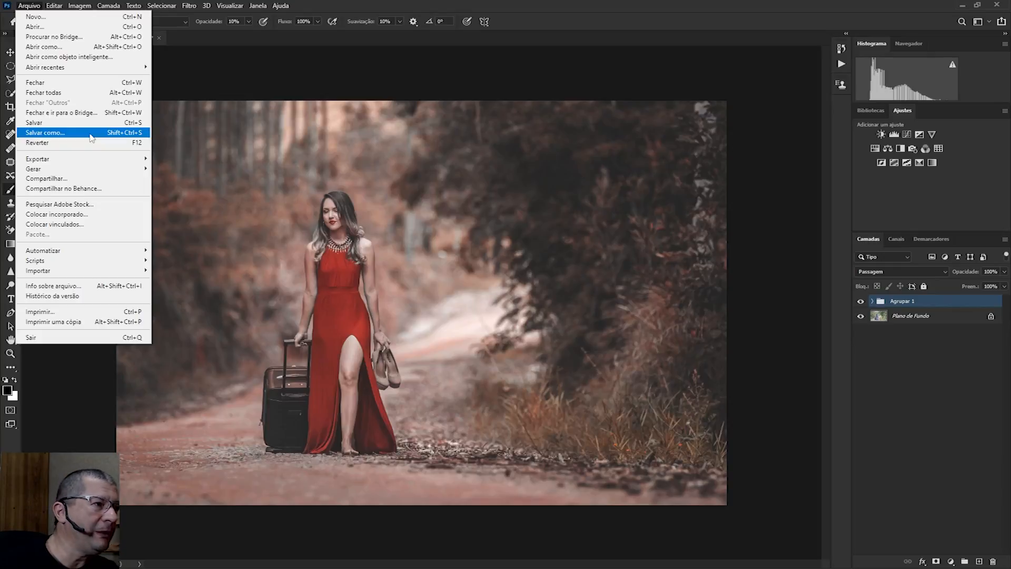
click(771, 382)
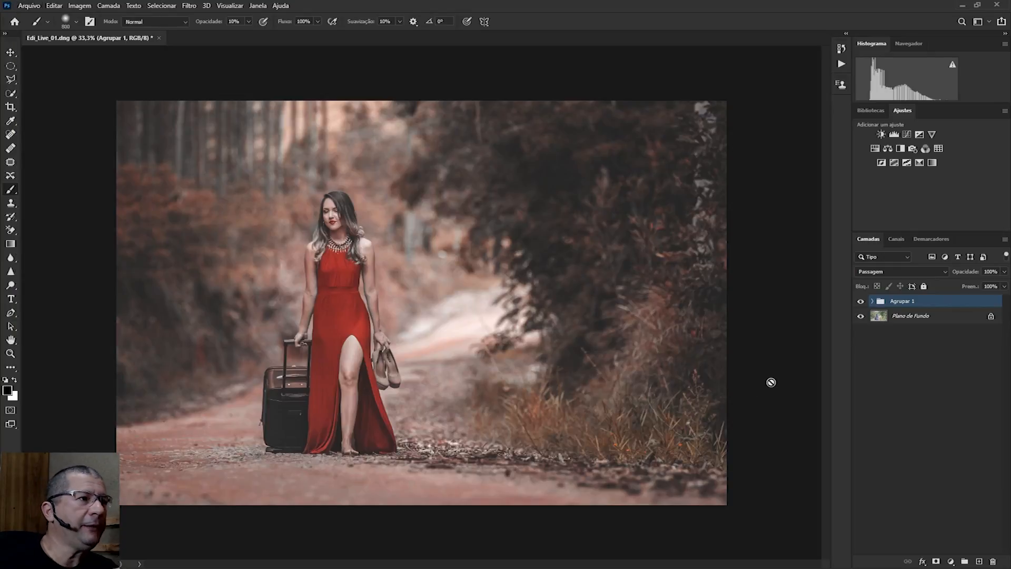